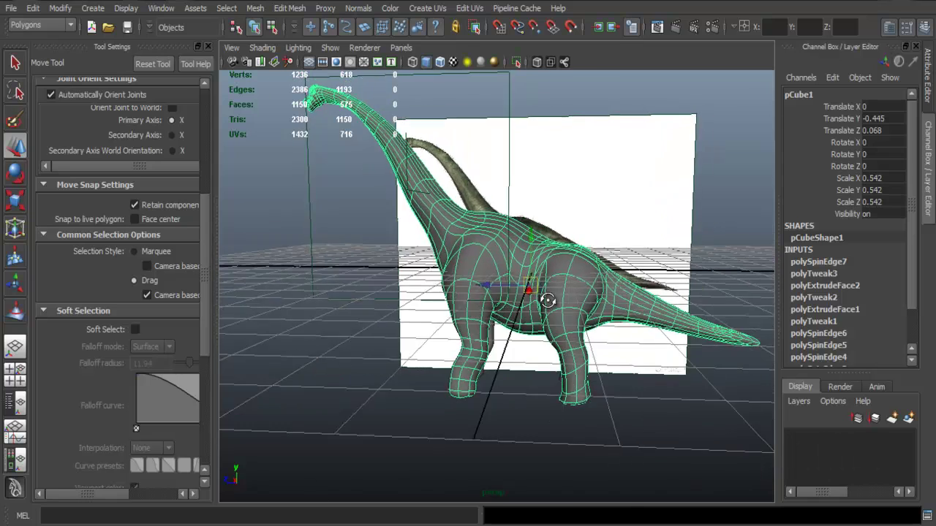
# Step: Select the bottom faces of the dinosaur's front foot and widen them sideways with the Scale tool
pyautogui.keyDown('alt'); pyautogui.moveTo(566, 330); pyautogui.dragTo(521, 303); pyautogui.keyUp('alt')
pyautogui.scroll(5, 569, 293)
pyautogui.keyDown('alt'); pyautogui.moveTo(520, 303); pyautogui.dragTo(694, 317, button='right'); pyautogui.keyUp('alt')
pyautogui.keyDown('alt'); pyautogui.moveTo(590, 307); pyautogui.dragTo(523, 303, button='middle'); pyautogui.keyUp('alt')
pyautogui.keyDown('alt'); pyautogui.moveTo(520, 304); pyautogui.dragTo(599, 306); pyautogui.keyUp('alt')
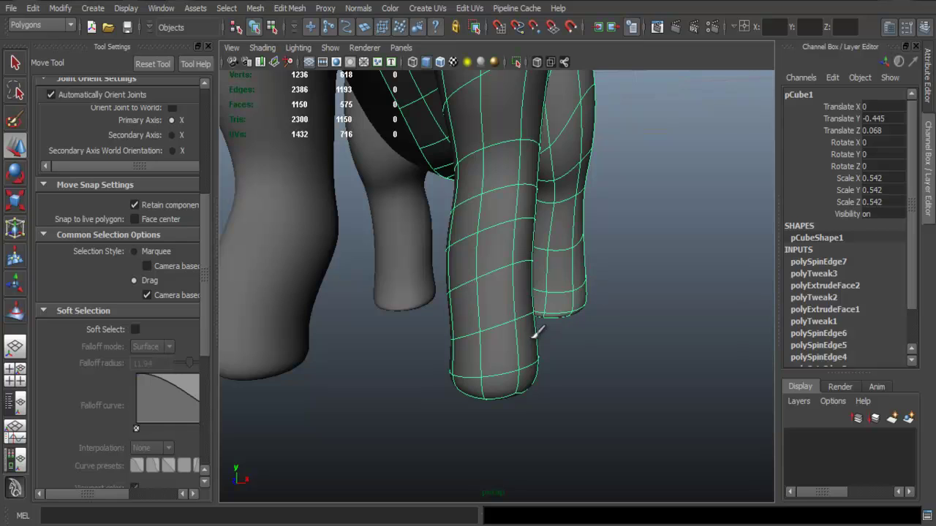
pyautogui.moveTo(533, 337)
pyautogui.keyDown('alt'); pyautogui.mouseDown()
pyautogui.moveTo(569, 324)
pyautogui.moveTo(406, 326)
pyautogui.moveTo(551, 334)
pyautogui.moveTo(487, 330)
pyautogui.moveTo(474, 267)
pyautogui.mouseUp(); pyautogui.keyUp('alt')
pyautogui.press('1')
pyautogui.moveTo(493, 259); pyautogui.dragTo(493, 298, button='right')
pyautogui.keyDown('alt'); pyautogui.moveTo(502, 296); pyautogui.dragTo(442, 319); pyautogui.keyUp('alt')
pyautogui.press('r')
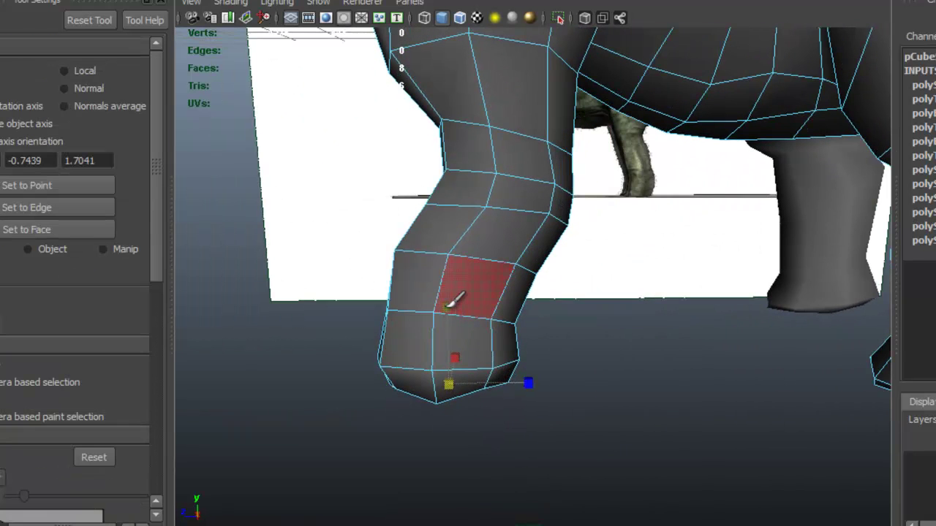
pyautogui.moveTo(449, 408)
pyautogui.keyDown('alt'); pyautogui.mouseDown()
pyautogui.moveTo(522, 376)
pyautogui.moveTo(654, 361)
pyautogui.moveTo(472, 357)
pyautogui.moveTo(459, 372)
pyautogui.moveTo(675, 368)
pyautogui.moveTo(569, 395)
pyautogui.mouseUp(); pyautogui.keyUp('alt')
pyautogui.moveTo(472, 397); pyautogui.dragTo(452, 397)
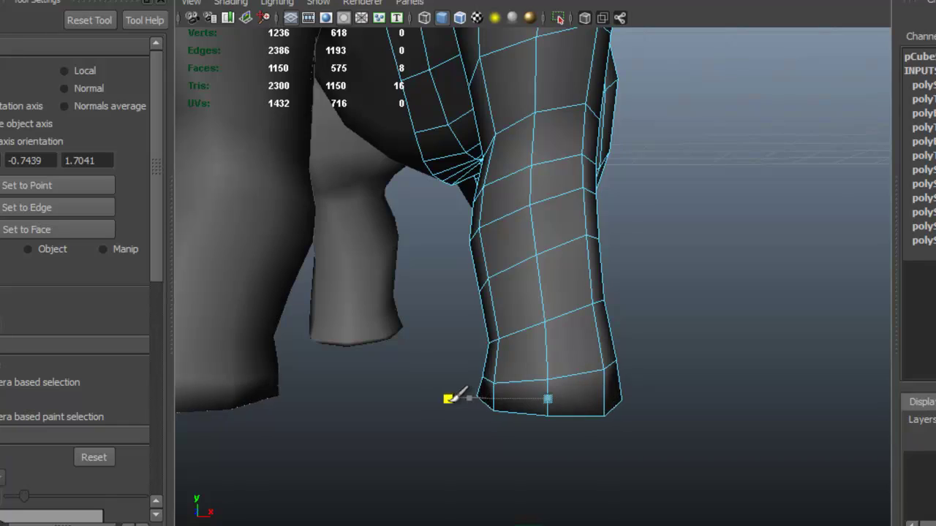
# Step: Flatten the bottom faces of the hind foot vertically with the Scale tool and raise them slightly
pyautogui.keyDown('alt'); pyautogui.moveTo(640, 357); pyautogui.dragTo(589, 264); pyautogui.keyUp('alt')
pyautogui.moveTo(648, 138)
pyautogui.mouseDown()
pyautogui.moveTo(635, 155)
pyautogui.moveTo(699, 211)
pyautogui.moveTo(669, 299)
pyautogui.mouseUp()
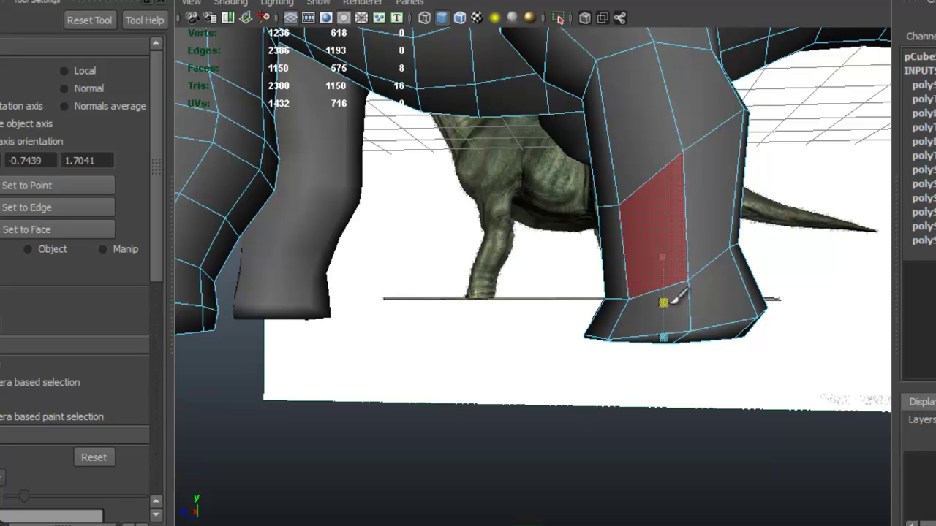
pyautogui.moveTo(719, 285); pyautogui.dragTo(726, 324, button='right')
pyautogui.press('w')
pyautogui.moveTo(674, 258); pyautogui.dragTo(675, 243)
# Step: Reselect the lower faces around the hind foot, scale them to shape the foot, and preview the mesh smoothed
pyautogui.keyDown('alt'); pyautogui.moveTo(689, 315); pyautogui.dragTo(691, 219); pyautogui.keyUp('alt')
pyautogui.moveTo(710, 190); pyautogui.dragTo(709, 229, button='right')
pyautogui.moveTo(700, 271)
pyautogui.mouseDown()
pyautogui.moveTo(663, 272)
pyautogui.moveTo(696, 282)
pyautogui.moveTo(866, 273)
pyautogui.mouseUp()
pyautogui.press('r')
pyautogui.moveTo(652, 335); pyautogui.dragTo(640, 387)
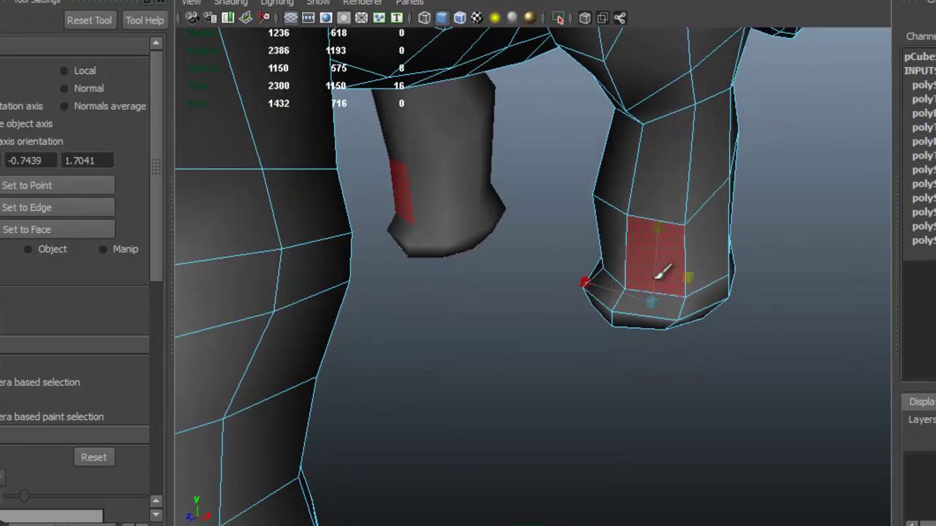
pyautogui.moveTo(589, 277)
pyautogui.keyDown('alt'); pyautogui.mouseDown()
pyautogui.moveTo(602, 297)
pyautogui.moveTo(656, 242)
pyautogui.moveTo(443, 266)
pyautogui.moveTo(470, 272)
pyautogui.mouseUp(); pyautogui.keyUp('alt')
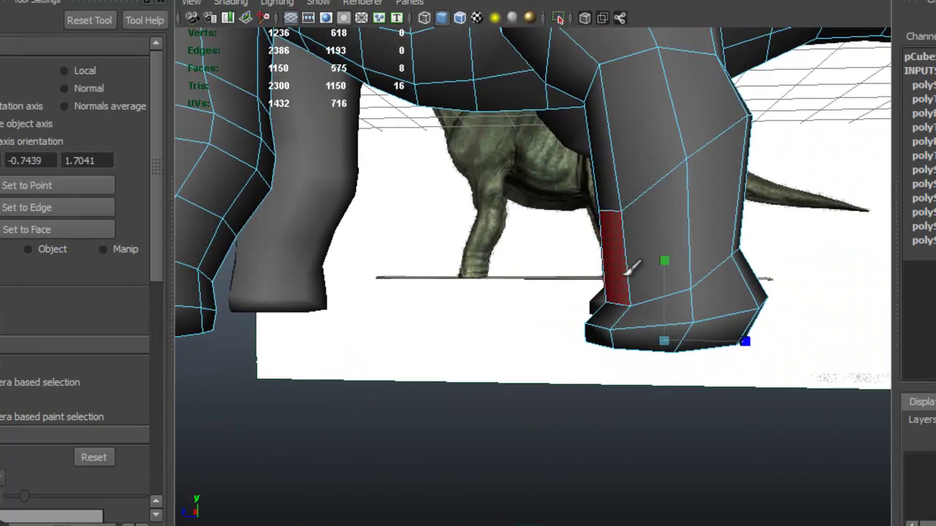
pyautogui.press('3')
pyautogui.moveTo(650, 281)
pyautogui.keyDown('alt'); pyautogui.mouseDown()
pyautogui.moveTo(683, 288)
pyautogui.moveTo(645, 289)
pyautogui.mouseUp(); pyautogui.keyUp('alt')
# Step: Move the two edge loops around the hind foot upward and check the foot in the unsmoothed display
pyautogui.moveTo(713, 264); pyautogui.dragTo(712, 222, button='right')
pyautogui.doubleClick(709, 317)
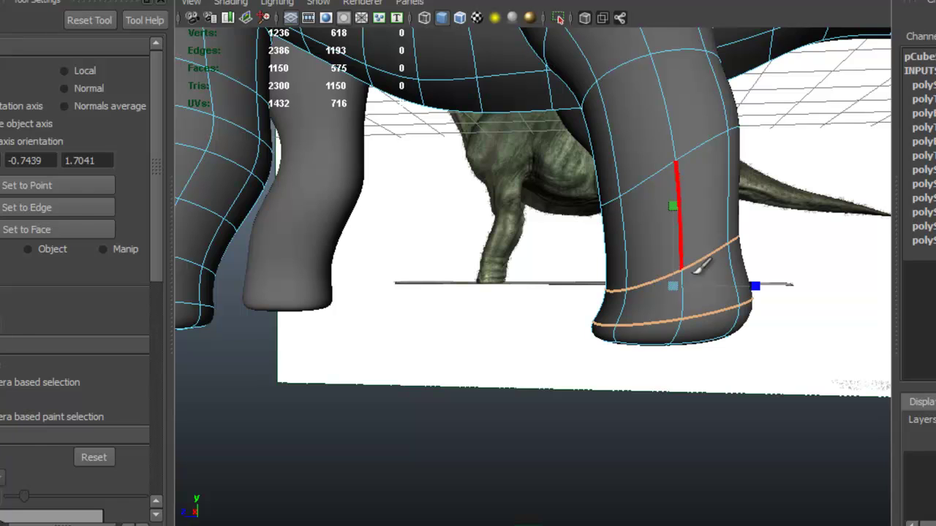
pyautogui.press('w')
pyautogui.moveTo(673, 225); pyautogui.dragTo(673, 202)
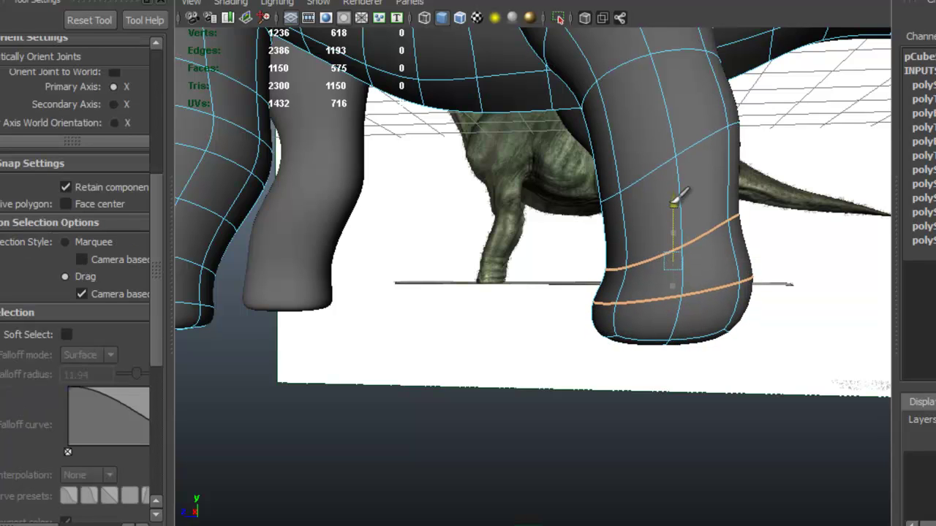
pyautogui.press('1')
pyautogui.keyDown('alt'); pyautogui.moveTo(662, 317); pyautogui.dragTo(773, 319); pyautogui.keyUp('alt')
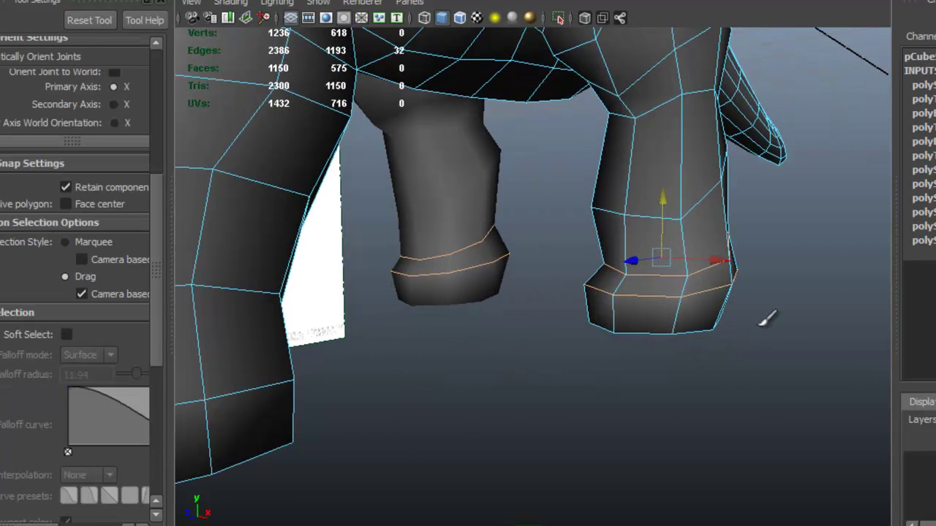
pyautogui.click(757, 324)
pyautogui.keyDown('alt'); pyautogui.moveTo(735, 272); pyautogui.dragTo(613, 247, button='right'); pyautogui.keyUp('alt')
pyautogui.keyDown('alt'); pyautogui.moveTo(489, 238); pyautogui.dragTo(586, 247); pyautogui.keyUp('alt')
pyautogui.keyDown('alt'); pyautogui.moveTo(586, 246); pyautogui.dragTo(494, 244, button='right'); pyautogui.keyUp('alt')
pyautogui.keyDown('alt'); pyautogui.moveTo(565, 260); pyautogui.dragTo(590, 258); pyautogui.keyUp('alt')
pyautogui.keyDown('alt'); pyautogui.moveTo(606, 236); pyautogui.dragTo(573, 251, button='middle'); pyautogui.keyUp('alt')
# Step: Switch to the image viewer and browse the brachiosaurus reference pictures
pyautogui.hotkey('alt', 'Tab')
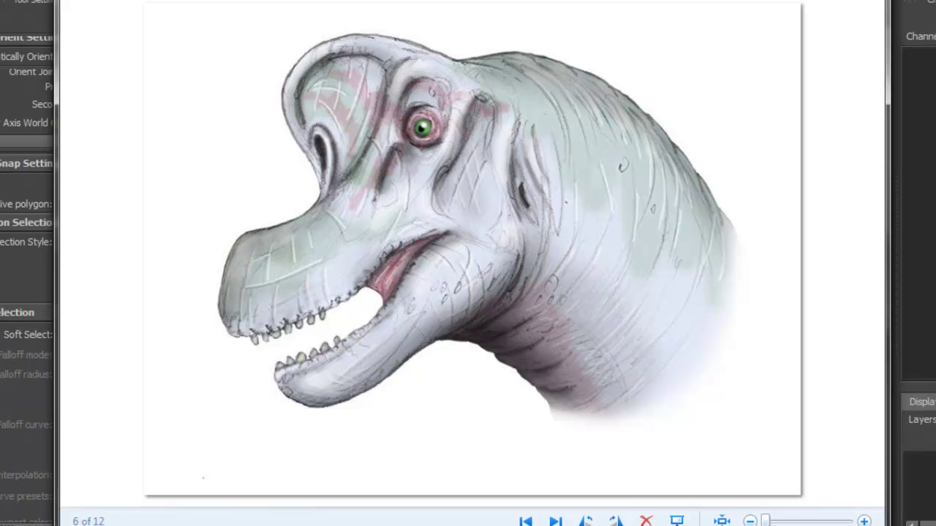
pyautogui.click(556, 522)
pyautogui.click(556, 522)
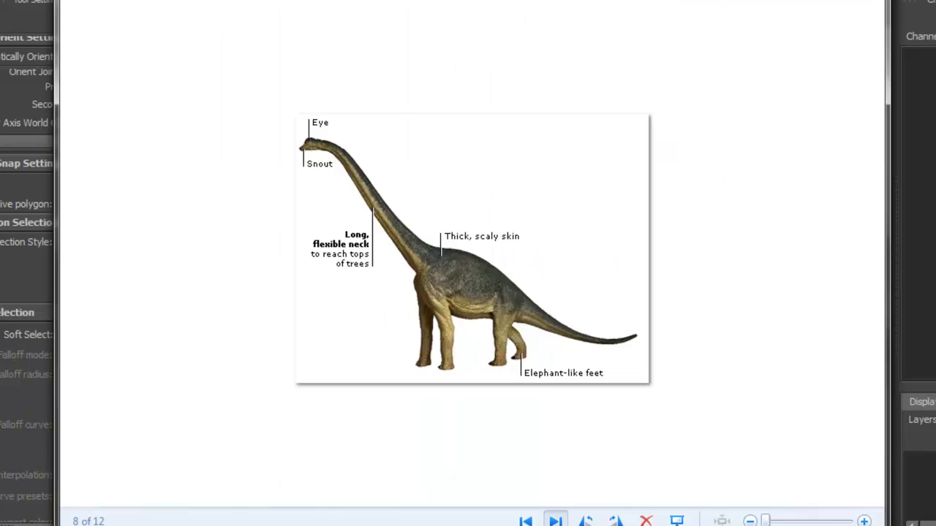
pyautogui.click(555, 522)
pyautogui.click(556, 521)
pyautogui.click(555, 521)
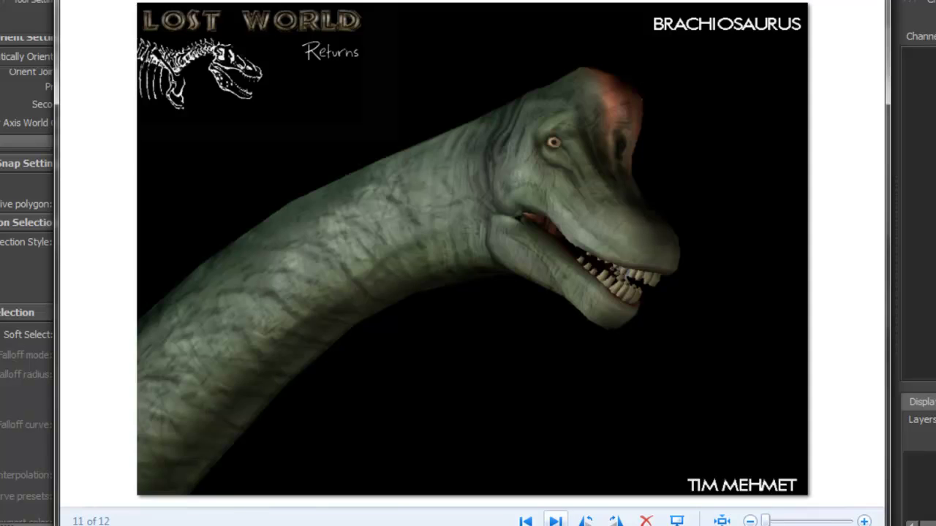
pyautogui.click(555, 521)
pyautogui.click(556, 521)
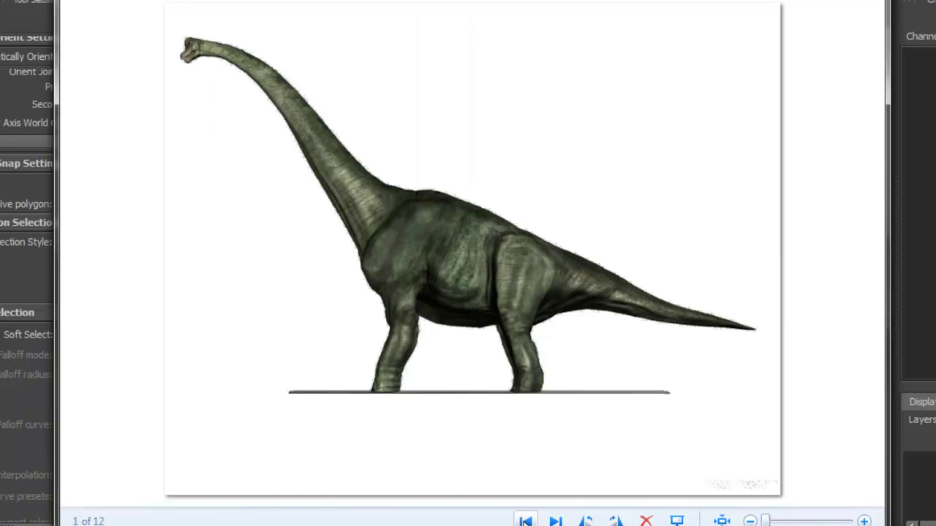
# Step: Examine the front and hind feet closely in the side-view and walking-pose reference pictures, and return to the model
pyautogui.scroll(2, 482, 369)
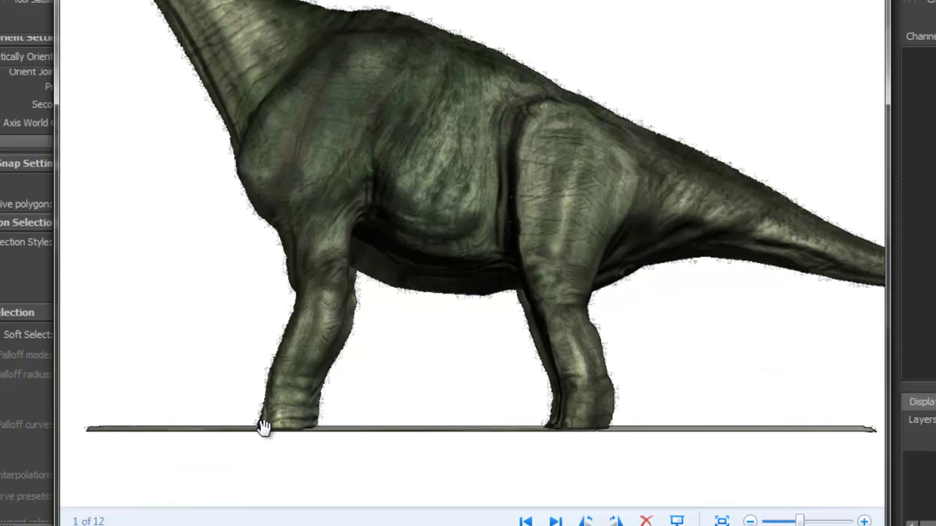
pyautogui.scroll(2, 264, 427)
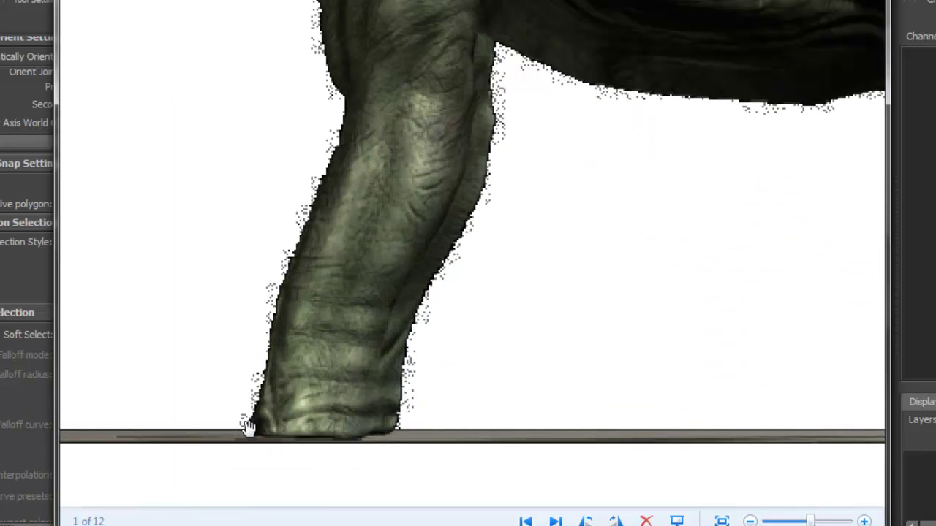
pyautogui.moveTo(577, 388); pyautogui.dragTo(164, 385)
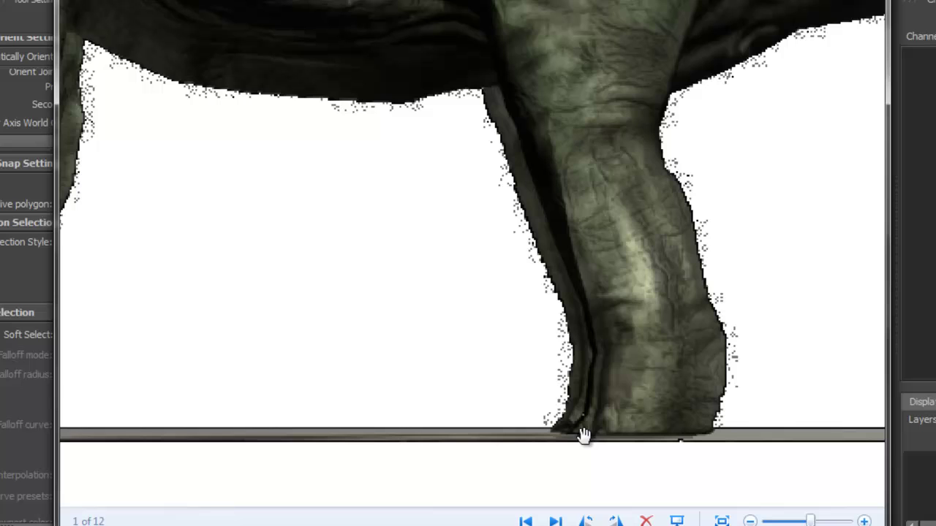
pyautogui.click(556, 521)
pyautogui.scroll(3, 622, 430)
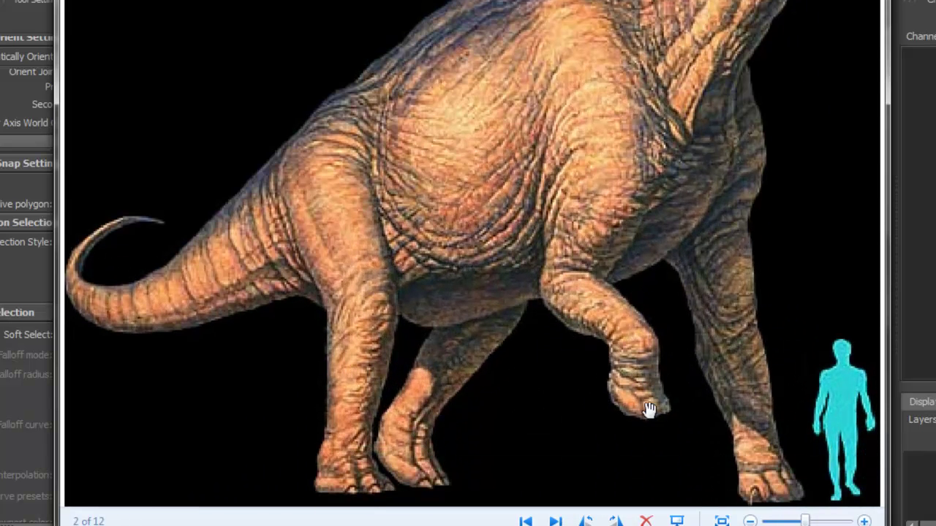
pyautogui.scroll(1, 559, 431)
pyautogui.moveTo(730, 435); pyautogui.dragTo(653, 322)
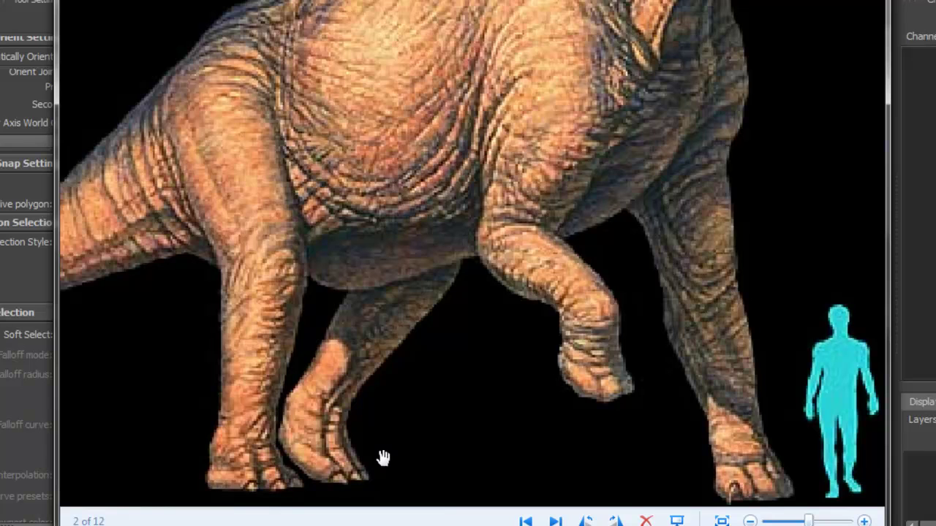
pyautogui.hotkey('alt', 'Tab')
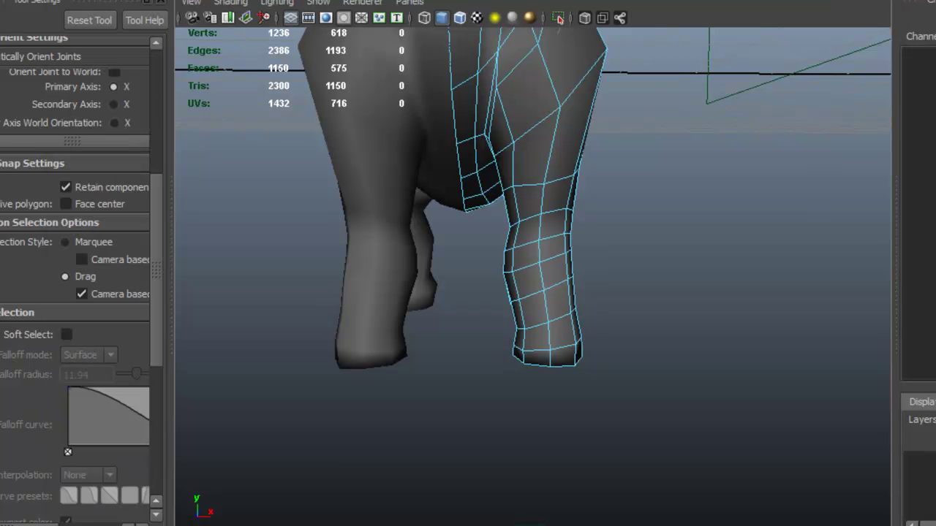
pyautogui.keyDown('alt'); pyautogui.moveTo(533, 338); pyautogui.dragTo(492, 315); pyautogui.keyUp('alt')
pyautogui.keyDown('alt'); pyautogui.moveTo(493, 315); pyautogui.dragTo(638, 341, button='right'); pyautogui.keyUp('alt')
pyautogui.keyDown('alt'); pyautogui.moveTo(562, 327); pyautogui.dragTo(523, 311, button='middle'); pyautogui.keyUp('alt')
pyautogui.keyDown('alt'); pyautogui.moveTo(522, 314); pyautogui.dragTo(516, 338); pyautogui.keyUp('alt')
pyautogui.moveTo(474, 280); pyautogui.dragTo(477, 322, button='right')
pyautogui.keyDown('alt'); pyautogui.moveTo(479, 325); pyautogui.dragTo(476, 348); pyautogui.keyUp('alt')
pyautogui.click(466, 328)
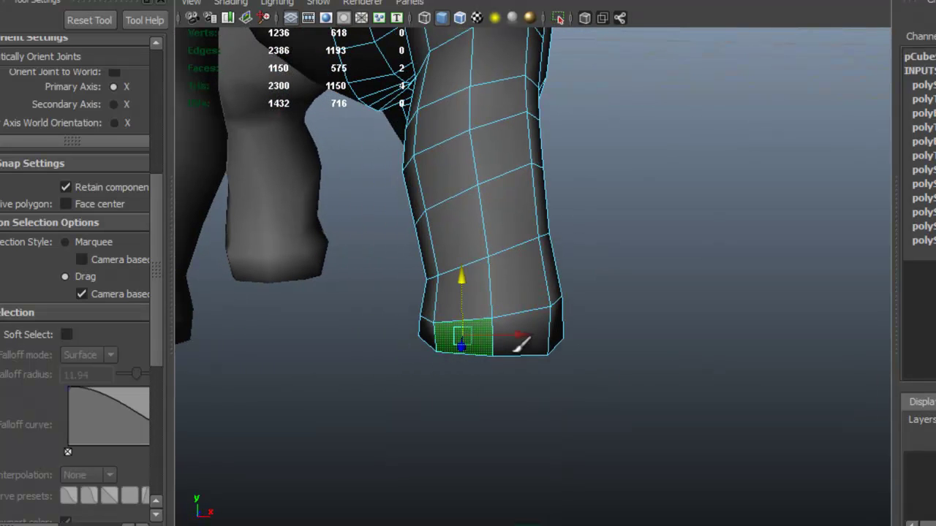
pyautogui.moveTo(559, 324); pyautogui.dragTo(479, 336)
pyautogui.keyDown('alt'); pyautogui.moveTo(479, 336); pyautogui.dragTo(576, 355, button='right'); pyautogui.keyUp('alt')
pyautogui.keyDown('alt'); pyautogui.moveTo(566, 356); pyautogui.dragTo(416, 358); pyautogui.keyUp('alt')
pyautogui.keyDown('alt'); pyautogui.moveTo(553, 353); pyautogui.dragTo(449, 335, button='right'); pyautogui.keyUp('alt')
pyautogui.keyDown('alt'); pyautogui.moveTo(449, 335); pyautogui.dragTo(582, 337); pyautogui.keyUp('alt')
# Step: Raise the corner and middle vertices at the top of the front foot's lowest face row to level that edge
pyautogui.moveTo(468, 278); pyautogui.dragTo(474, 243, button='right')
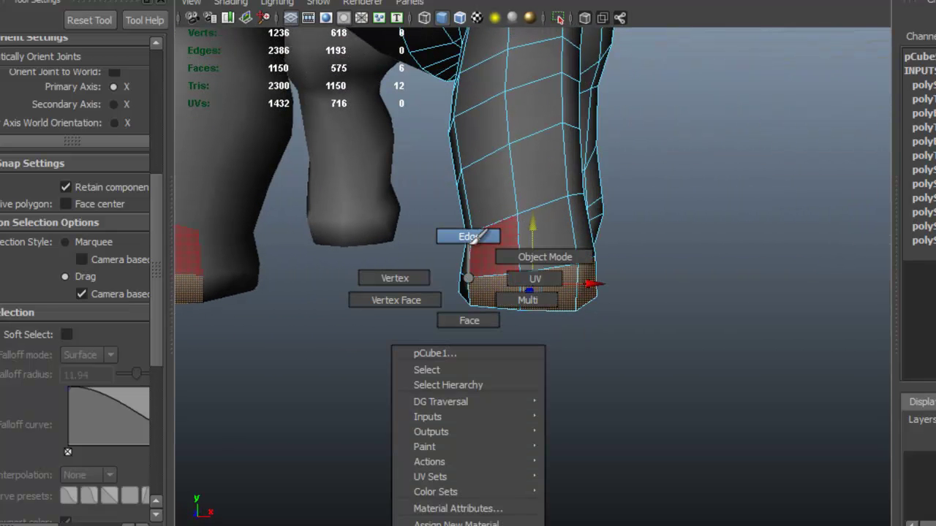
pyautogui.moveTo(430, 274); pyautogui.dragTo(428, 275, button='right')
pyautogui.click(468, 277)
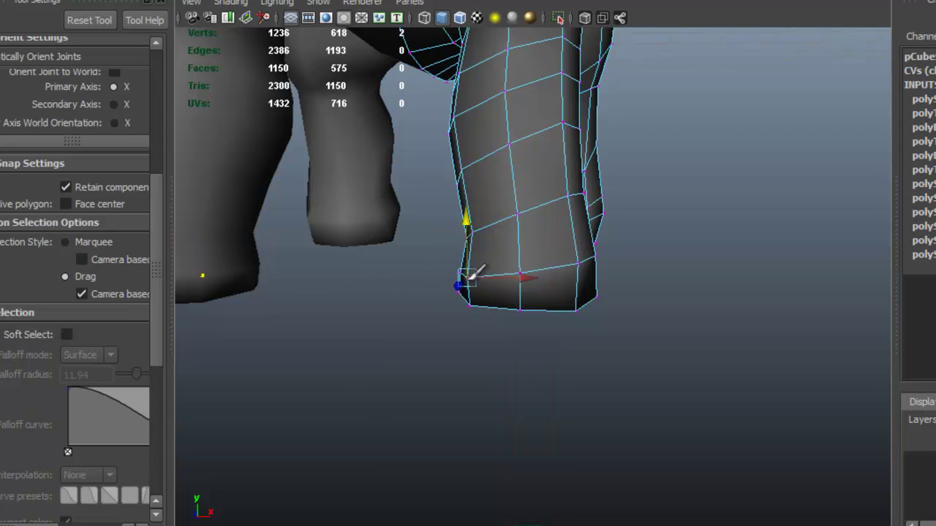
pyautogui.moveTo(468, 222); pyautogui.dragTo(469, 203)
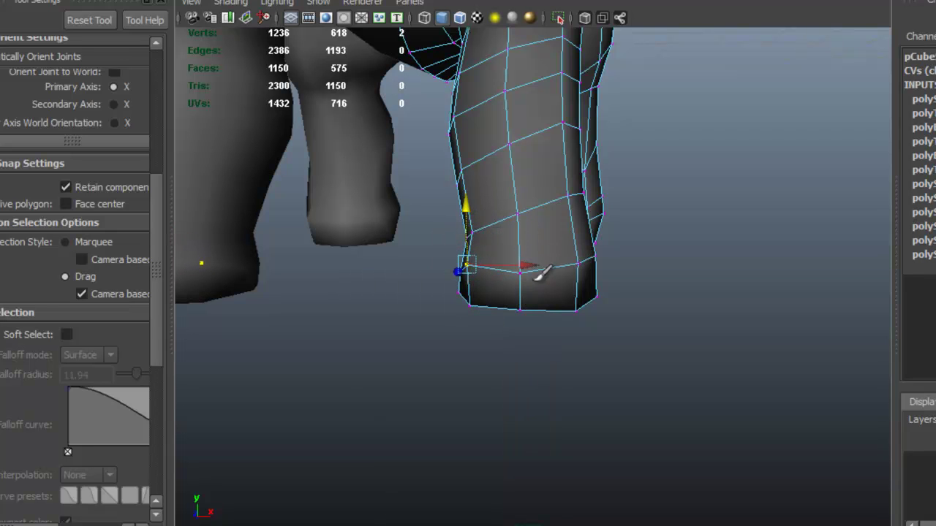
pyautogui.click(520, 271)
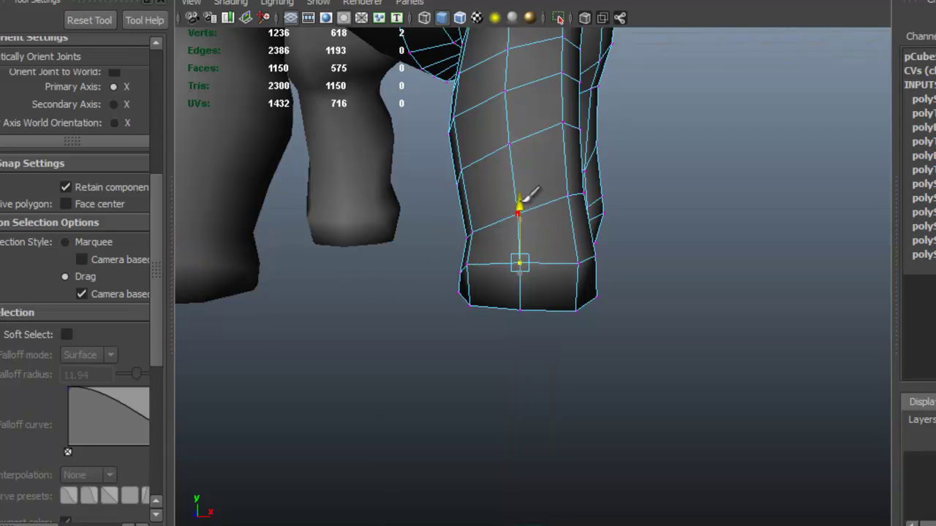
# Step: Select the three front faces along the bottom of the front foot and turn off Keep Faces Together
pyautogui.hotkey('ctrl', 'space')
pyautogui.keyDown('alt'); pyautogui.moveTo(533, 282); pyautogui.dragTo(537, 290, button='middle'); pyautogui.keyUp('alt')
pyautogui.moveTo(587, 250); pyautogui.dragTo(590, 265, button='right')
pyautogui.moveTo(470, 291); pyautogui.dragTo(506, 305)
pyautogui.moveTo(568, 284)
pyautogui.mouseDown()
pyautogui.moveTo(606, 281)
pyautogui.moveTo(435, 283)
pyautogui.moveTo(541, 282)
pyautogui.moveTo(556, 310)
pyautogui.mouseUp()
pyautogui.keyDown('alt'); pyautogui.moveTo(559, 332); pyautogui.dragTo(536, 329, button='right'); pyautogui.keyUp('alt')
pyautogui.keyDown('alt'); pyautogui.moveTo(535, 329); pyautogui.dragTo(510, 326); pyautogui.keyUp('alt')
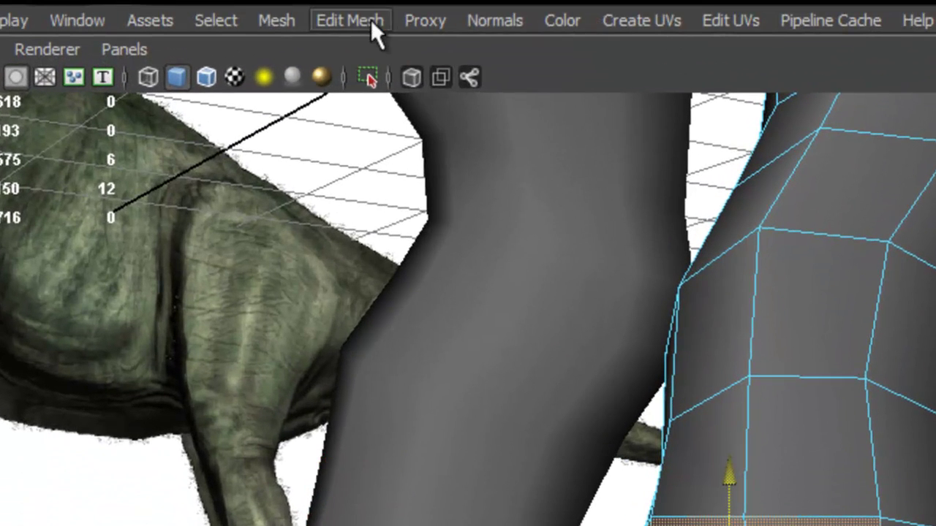
pyautogui.click(367, 18)
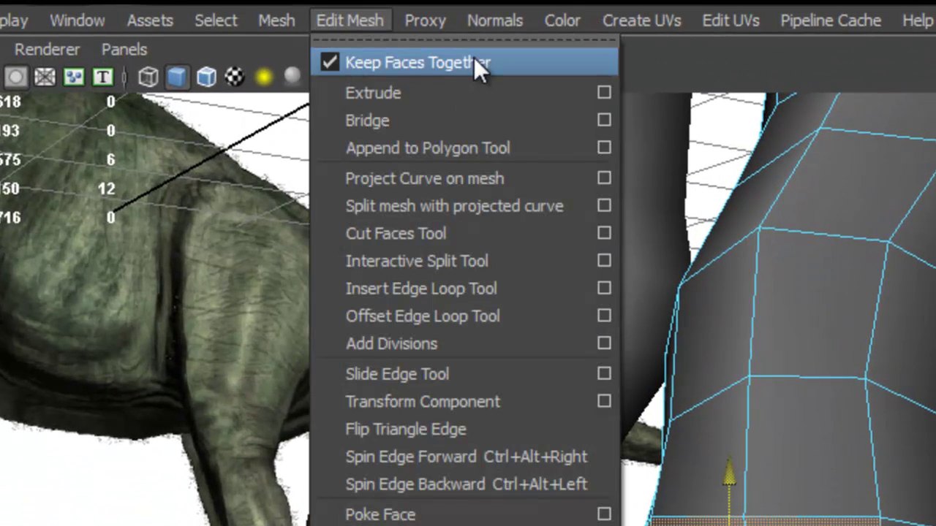
pyautogui.click(329, 62)
# Step: Extrude the three selected front-foot faces separately to form toes, and preview the mesh smoothed
pyautogui.click(351, 19)
pyautogui.click(356, 63)
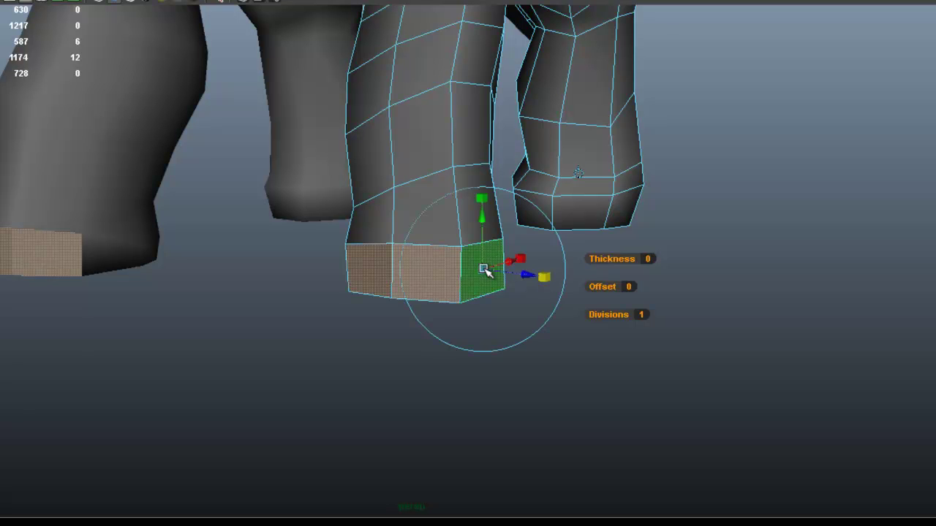
pyautogui.moveTo(486, 271); pyautogui.dragTo(398, 250)
pyautogui.press('3')
pyautogui.moveTo(459, 222)
pyautogui.keyDown('alt'); pyautogui.mouseDown()
pyautogui.moveTo(572, 231)
pyautogui.moveTo(411, 227)
pyautogui.moveTo(619, 226)
pyautogui.moveTo(436, 229)
pyautogui.moveTo(472, 226)
pyautogui.mouseUp(); pyautogui.keyUp('alt')
pyautogui.press('q')
# Step: Adjust the edges running down beside the side toe of the front foot with the Move tool
pyautogui.keyDown('alt'); pyautogui.moveTo(632, 250); pyautogui.dragTo(437, 178); pyautogui.keyUp('alt')
pyautogui.keyDown('alt'); pyautogui.moveTo(437, 177); pyautogui.dragTo(634, 231, button='right'); pyautogui.keyUp('alt')
pyautogui.moveTo(414, 232); pyautogui.dragTo(428, 185, button='right')
pyautogui.keyDown('alt'); pyautogui.moveTo(427, 258); pyautogui.dragTo(332, 288); pyautogui.keyUp('alt')
pyautogui.press('w')
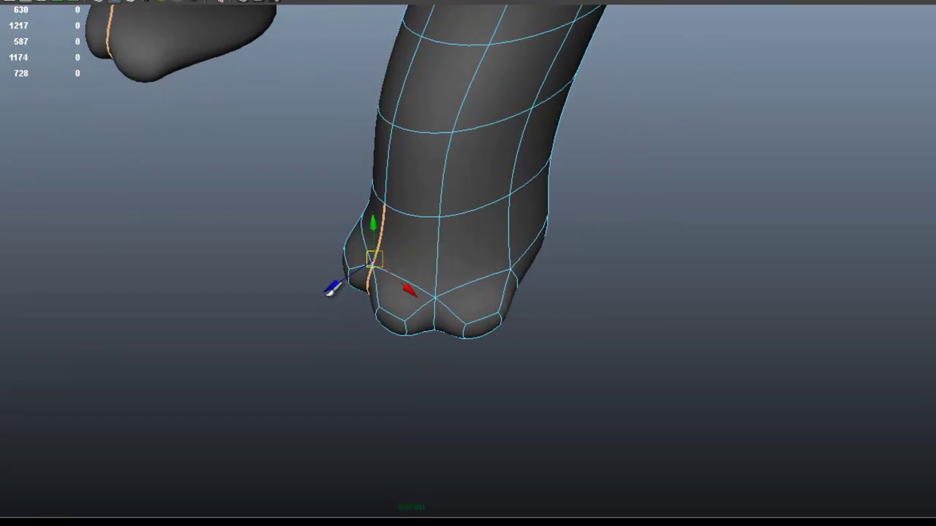
pyautogui.keyDown('alt'); pyautogui.moveTo(438, 315); pyautogui.dragTo(596, 206); pyautogui.keyUp('alt')
pyautogui.click(574, 167)
# Step: Select the three front faces along the bottom of the hind foot and extrude them separately
pyautogui.scroll(-3, 324, 123)
pyautogui.keyDown('alt'); pyautogui.moveTo(325, 122); pyautogui.dragTo(476, 122); pyautogui.keyUp('alt')
pyautogui.keyDown('alt'); pyautogui.moveTo(476, 121); pyautogui.dragTo(324, 94, button='right'); pyautogui.keyUp('alt')
pyautogui.keyDown('alt'); pyautogui.moveTo(530, 120); pyautogui.dragTo(468, 167); pyautogui.keyUp('alt')
pyautogui.keyDown('alt'); pyautogui.moveTo(502, 187); pyautogui.dragTo(265, 201, button='middle'); pyautogui.keyUp('alt')
pyautogui.scroll(4, 442, 182)
pyautogui.keyDown('alt'); pyautogui.moveTo(312, 178); pyautogui.dragTo(306, 178); pyautogui.keyUp('alt')
pyautogui.press('1')
pyautogui.keyDown('alt'); pyautogui.moveTo(316, 192); pyautogui.dragTo(374, 190, button='middle'); pyautogui.keyUp('alt')
pyautogui.keyDown('alt'); pyautogui.moveTo(290, 188); pyautogui.dragTo(307, 188, button='right'); pyautogui.keyUp('alt')
pyautogui.moveTo(257, 188); pyautogui.dragTo(257, 223, button='right')
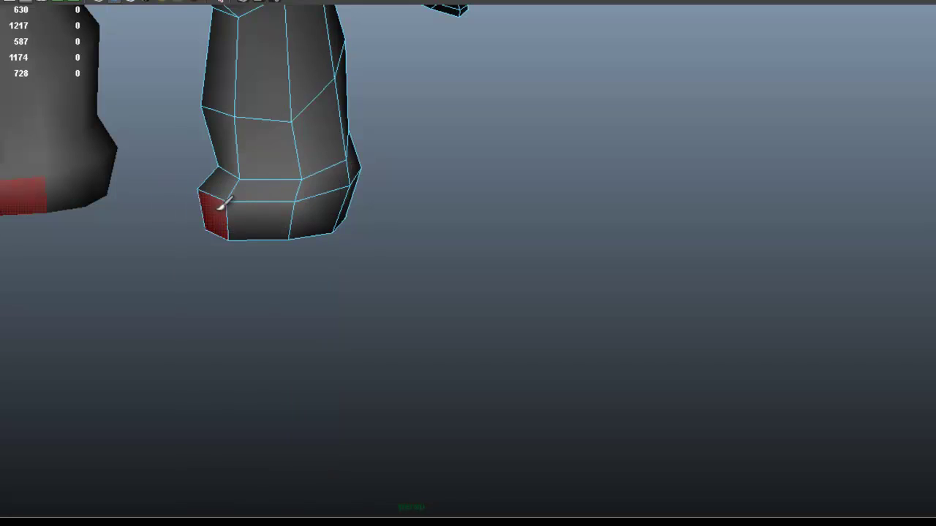
pyautogui.moveTo(220, 207); pyautogui.dragTo(317, 211)
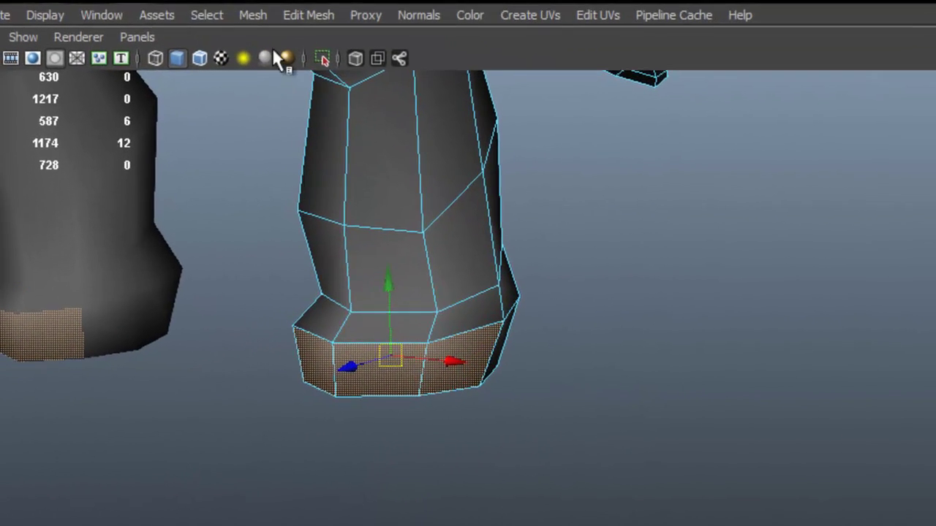
pyautogui.click(309, 15)
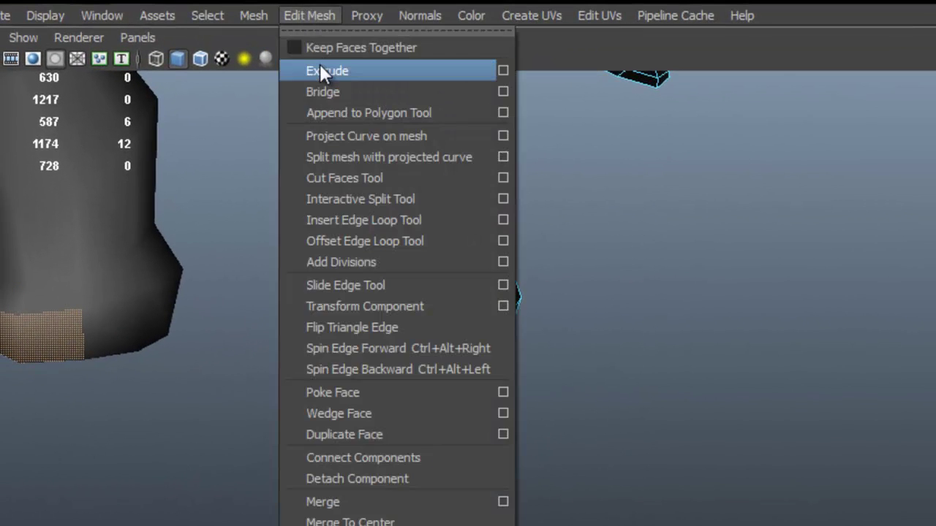
pyautogui.click(322, 71)
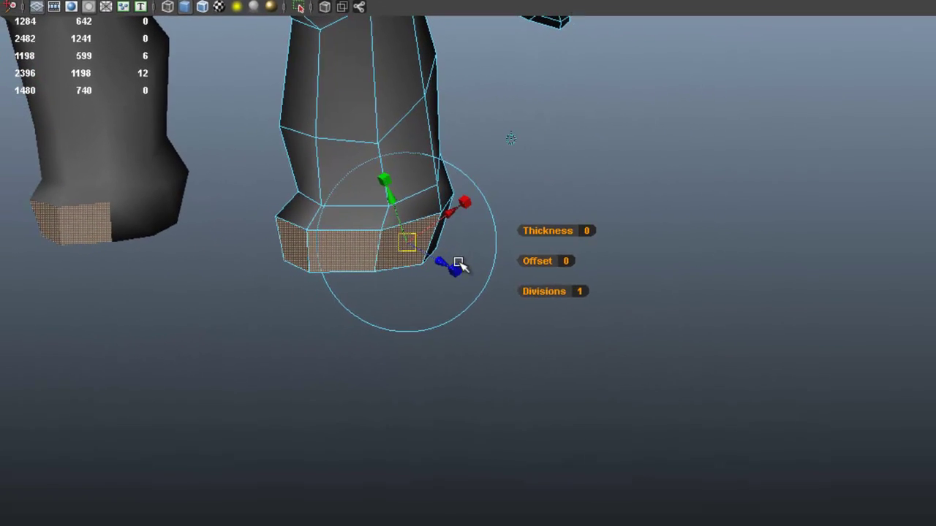
pyautogui.click(456, 268)
pyautogui.moveTo(406, 242); pyautogui.dragTo(391, 250)
# Step: Pull out and shape the extruded toes of the hind foot, preview them smoothed, and clear the selection
pyautogui.keyDown('alt'); pyautogui.moveTo(475, 240); pyautogui.dragTo(359, 235); pyautogui.keyUp('alt')
pyautogui.keyDown('alt'); pyautogui.moveTo(533, 197); pyautogui.dragTo(654, 176, button='right'); pyautogui.keyUp('alt')
pyautogui.keyDown('alt'); pyautogui.moveTo(653, 176); pyautogui.dragTo(306, 315, button='middle'); pyautogui.keyUp('alt')
pyautogui.moveTo(555, 250); pyautogui.dragTo(547, 271)
pyautogui.keyDown('alt'); pyautogui.moveTo(512, 212); pyautogui.dragTo(609, 172); pyautogui.keyUp('alt')
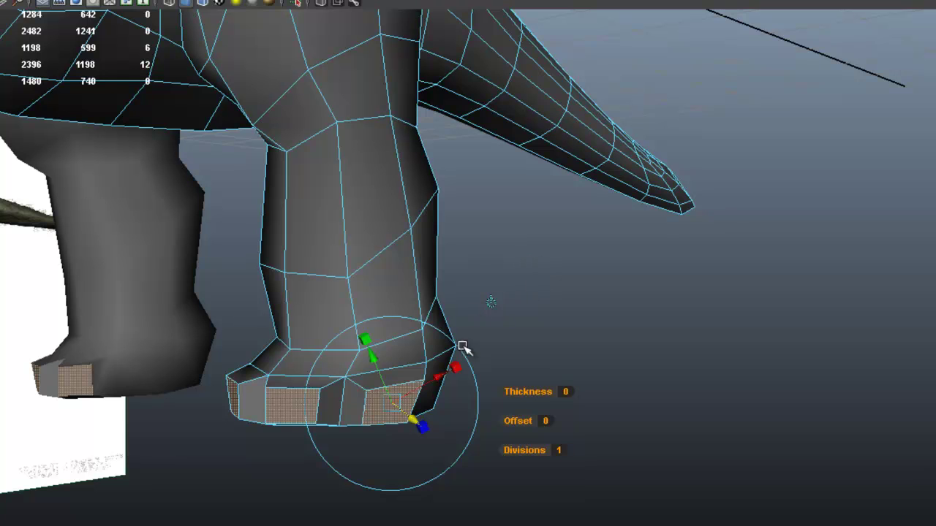
pyautogui.click(368, 324)
pyautogui.moveTo(321, 342)
pyautogui.mouseDown()
pyautogui.moveTo(320, 364)
pyautogui.moveTo(321, 351)
pyautogui.mouseUp()
pyautogui.press('3')
pyautogui.keyDown('alt'); pyautogui.moveTo(394, 342); pyautogui.dragTo(569, 333); pyautogui.keyUp('alt')
pyautogui.click(558, 328)
# Step: Inspect the smoothed toes from several angles and compare them with the feet in the walking-pose reference picture
pyautogui.keyDown('alt'); pyautogui.moveTo(497, 307); pyautogui.dragTo(339, 263); pyautogui.keyUp('alt')
pyautogui.scroll(-3, 339, 263)
pyautogui.keyDown('alt'); pyautogui.moveTo(470, 273); pyautogui.dragTo(458, 253); pyautogui.keyUp('alt')
pyautogui.keyDown('alt'); pyautogui.moveTo(487, 276); pyautogui.dragTo(445, 229, button='right'); pyautogui.keyUp('alt')
pyautogui.keyDown('alt'); pyautogui.moveTo(445, 229); pyautogui.dragTo(395, 235); pyautogui.keyUp('alt')
pyautogui.keyDown('alt'); pyautogui.moveTo(482, 311); pyautogui.dragTo(578, 351, button='right'); pyautogui.keyUp('alt')
pyautogui.hotkey('alt', 'Tab')
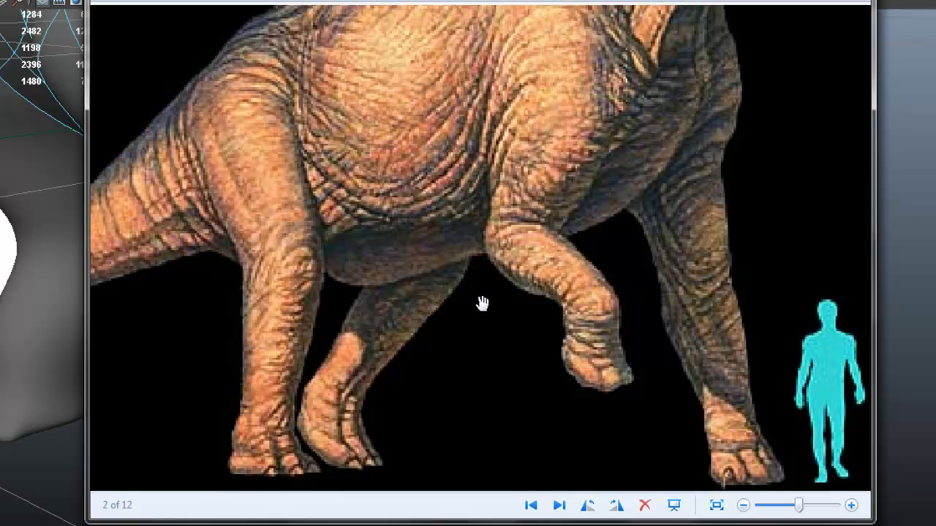
pyautogui.hotkey('alt', 'Tab')
pyautogui.keyDown('alt'); pyautogui.moveTo(519, 277); pyautogui.dragTo(709, 331, button='right'); pyautogui.keyUp('alt')
pyautogui.keyDown('alt'); pyautogui.moveTo(545, 287); pyautogui.dragTo(537, 236, button='middle'); pyautogui.keyUp('alt')
pyautogui.keyDown('alt'); pyautogui.moveTo(474, 273); pyautogui.dragTo(630, 296, button='right'); pyautogui.keyUp('alt')
pyautogui.keyDown('alt'); pyautogui.moveTo(632, 294); pyautogui.dragTo(537, 302); pyautogui.keyUp('alt')
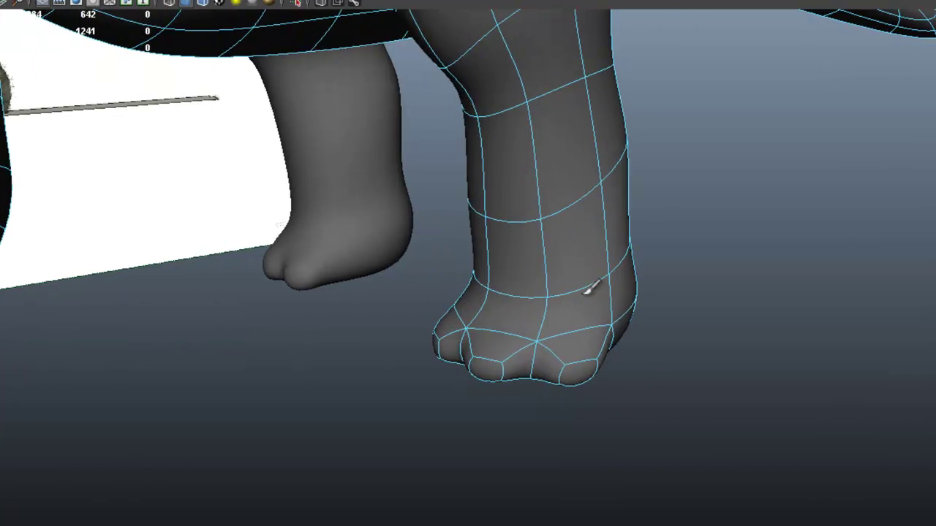
# Step: Compare the hind foot's rounded toes with the claws on the feet in the walking-pose reference picture
pyautogui.keyDown('alt'); pyautogui.moveTo(567, 293); pyautogui.dragTo(492, 295, button='middle'); pyautogui.keyUp('alt')
pyautogui.keyDown('alt'); pyautogui.moveTo(453, 309); pyautogui.dragTo(608, 338, button='right'); pyautogui.keyUp('alt')
pyautogui.keyDown('alt'); pyautogui.moveTo(437, 349); pyautogui.dragTo(464, 293, button='middle'); pyautogui.keyUp('alt')
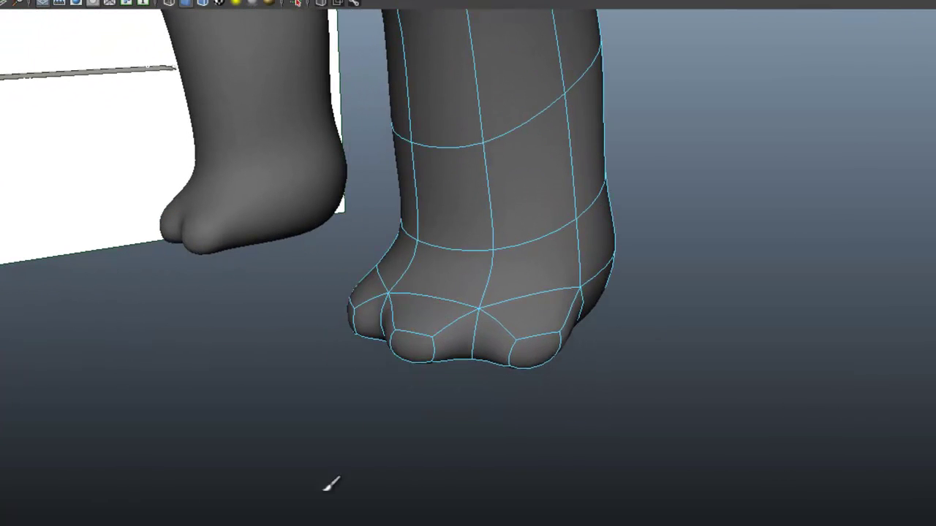
pyautogui.hotkey('alt', 'Tab')
pyautogui.scroll(2, 381, 424)
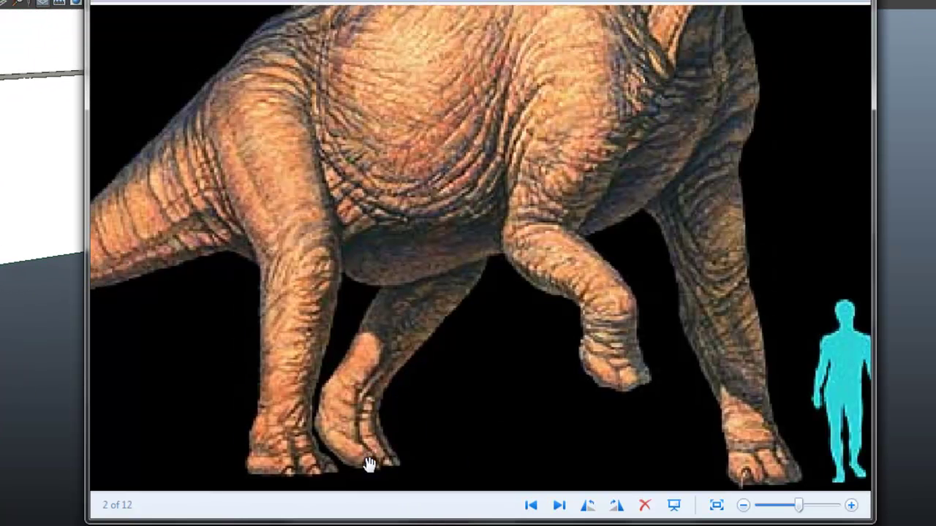
pyautogui.moveTo(373, 458); pyautogui.dragTo(373, 399)
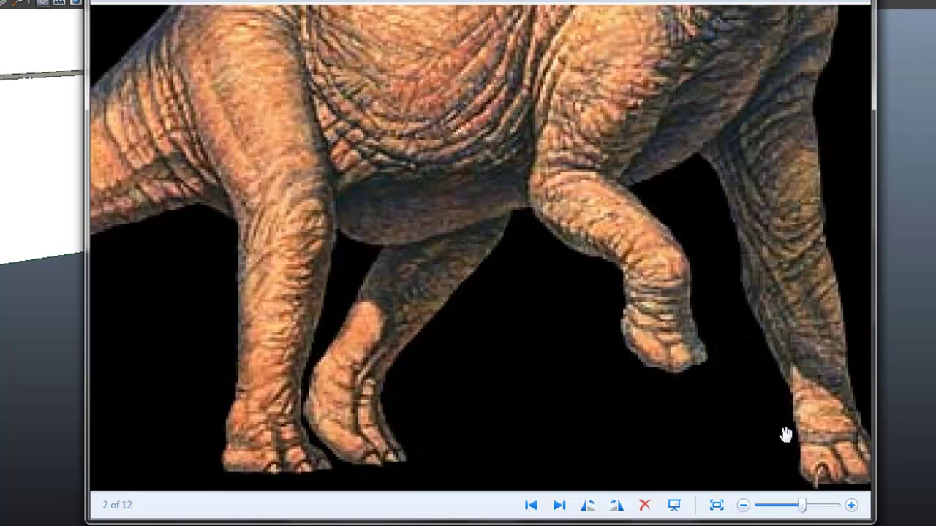
pyautogui.click(805, 0)
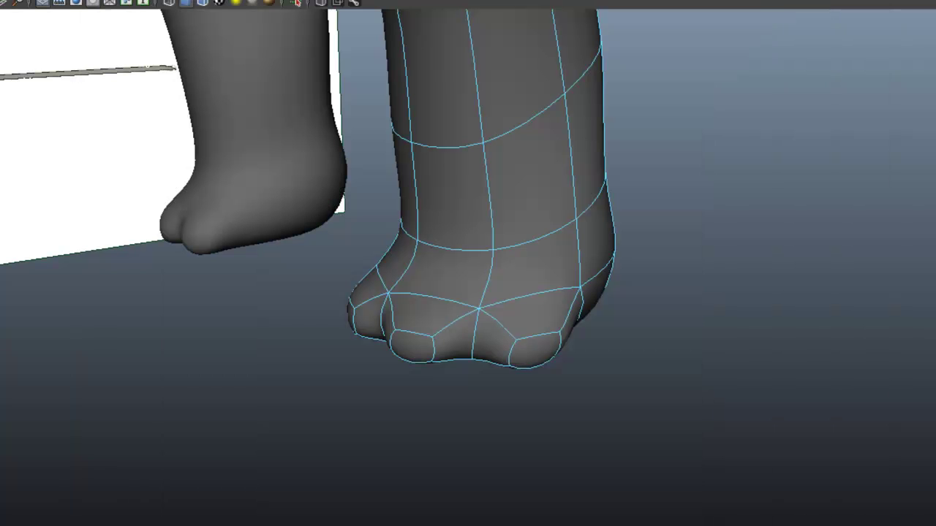
# Step: Select the end faces of the hind foot's three toes, toggle Keep Faces Together, and extrude the faces
pyautogui.click(404, 343)
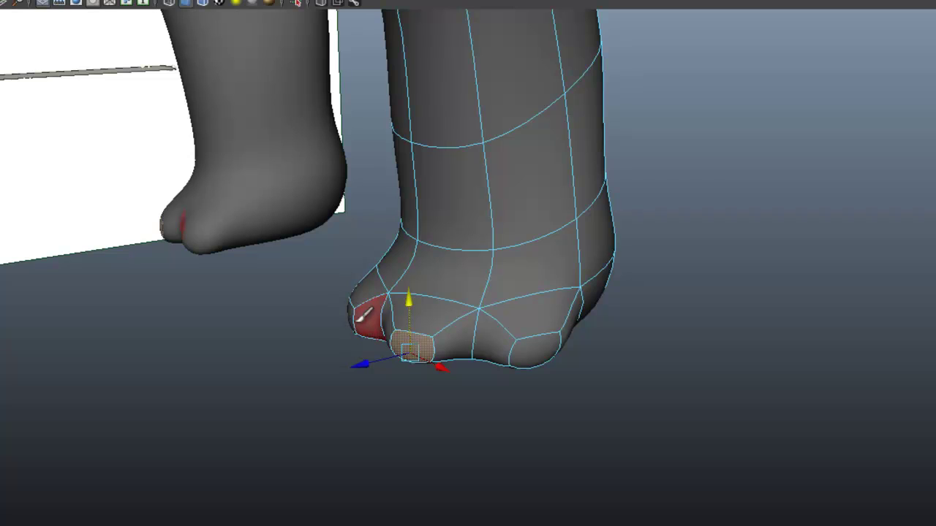
pyautogui.keyDown('alt'); pyautogui.moveTo(354, 318); pyautogui.dragTo(421, 324); pyautogui.keyUp('alt')
pyautogui.keyDown('shift'); pyautogui.click(173, 376); pyautogui.keyUp('shift')
pyautogui.keyDown('shift'); pyautogui.click(411, 370); pyautogui.keyUp('shift')
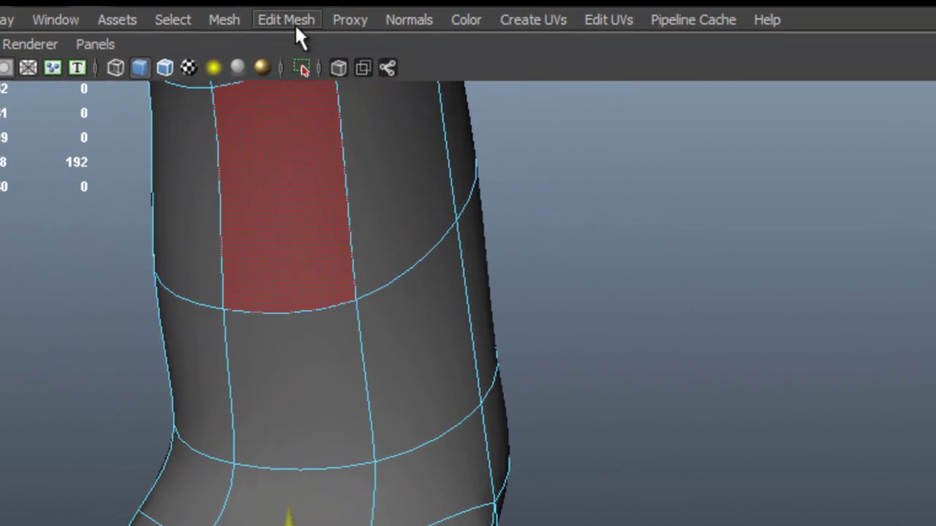
pyautogui.click(287, 20)
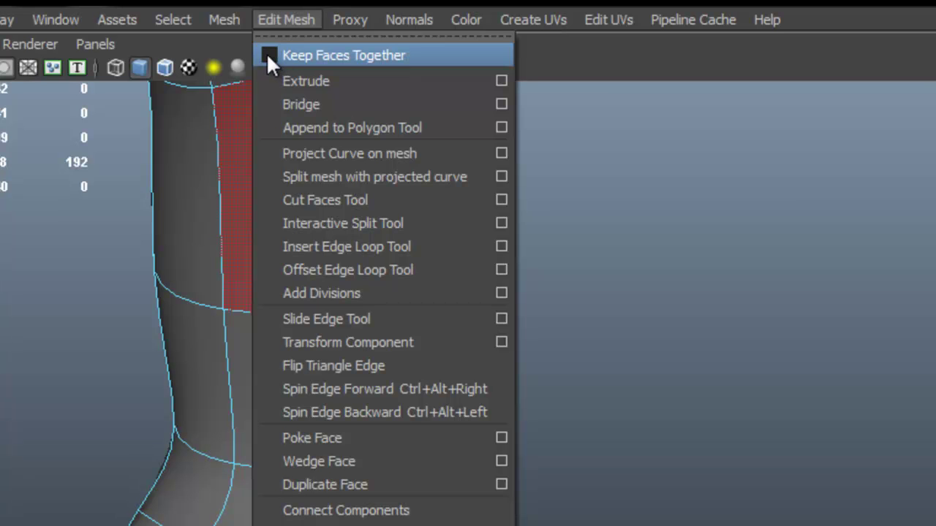
pyautogui.click(269, 55)
pyautogui.click(282, 19)
pyautogui.click(315, 80)
# Step: Scale the extruded toe ends of the hind foot and extrude them again into tapered, pointed claws
pyautogui.keyDown('alt'); pyautogui.moveTo(404, 212); pyautogui.dragTo(311, 214); pyautogui.keyUp('alt')
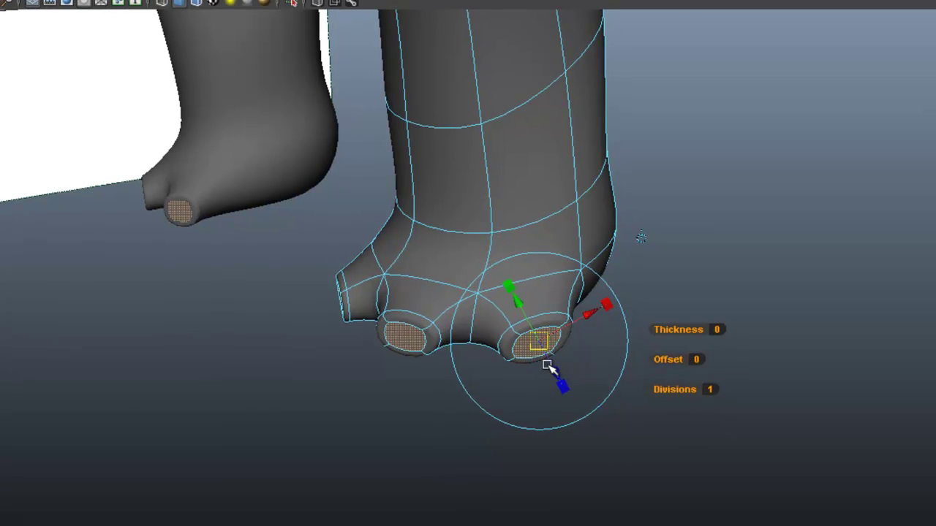
pyautogui.moveTo(551, 366); pyautogui.dragTo(507, 367)
pyautogui.press('g')
pyautogui.click(572, 405)
pyautogui.keyDown('alt'); pyautogui.moveTo(578, 350); pyautogui.dragTo(512, 335); pyautogui.keyUp('alt')
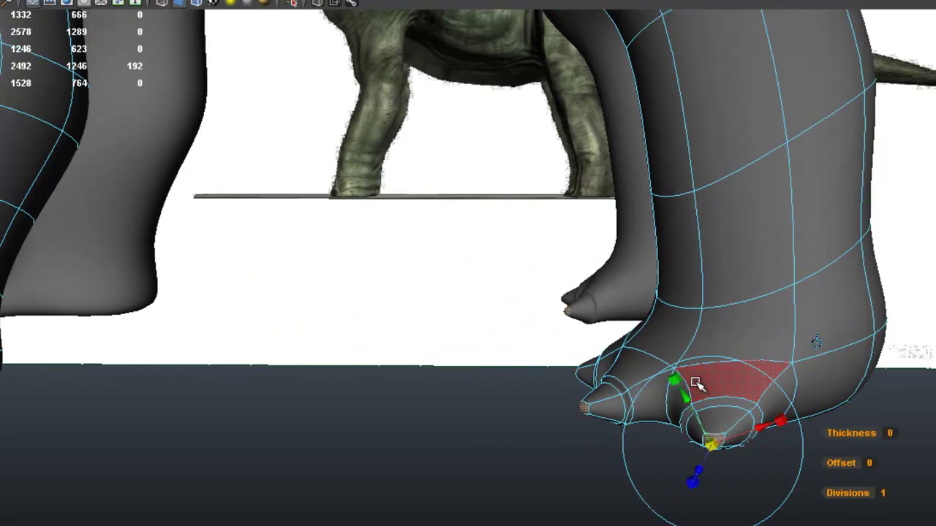
# Step: Return to object mode, clear the selection, and inspect the clawed hind feet in proportion to the whole body
pyautogui.press('w')
pyautogui.keyDown('alt'); pyautogui.moveTo(645, 344); pyautogui.dragTo(722, 389); pyautogui.keyUp('alt')
pyautogui.scroll(-4, 583, 359)
pyautogui.moveTo(487, 267); pyautogui.dragTo(563, 245, button='right')
pyautogui.click(637, 239)
pyautogui.scroll(-6, 597, 270)
pyautogui.keyDown('alt'); pyautogui.moveTo(300, 289); pyautogui.dragTo(593, 314); pyautogui.keyUp('alt')
pyautogui.scroll(-2, 522, 278)
pyautogui.moveTo(522, 278)
pyautogui.keyDown('alt'); pyautogui.mouseDown()
pyautogui.moveTo(585, 297)
pyautogui.moveTo(478, 286)
pyautogui.moveTo(512, 270)
pyautogui.mouseUp(); pyautogui.keyUp('alt')
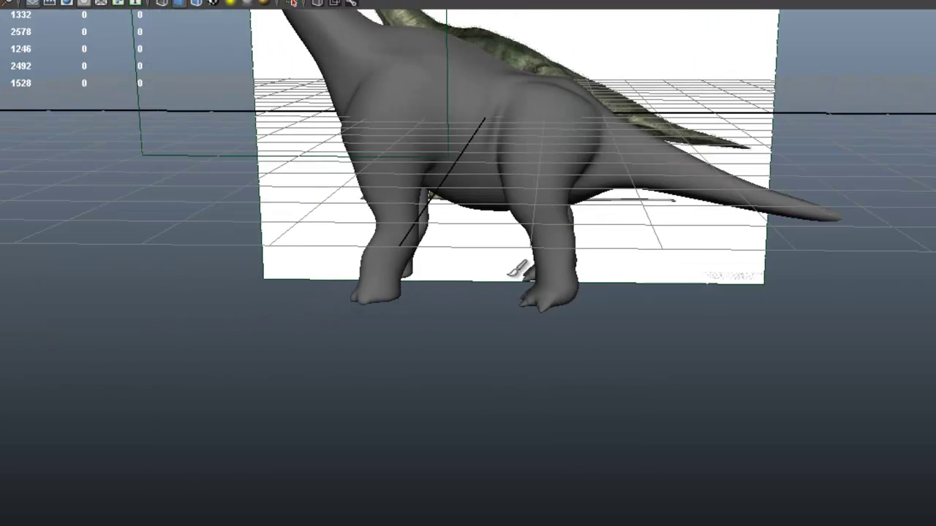
# Step: Grow the face selection from the claw tips to the hind foot's whole toes, reposition and rotate them, and clear the selection
pyautogui.keyDown('alt'); pyautogui.moveTo(511, 270); pyautogui.dragTo(560, 334, button='middle'); pyautogui.keyUp('alt')
pyautogui.scroll(5, 629, 373)
pyautogui.keyDown('alt'); pyautogui.moveTo(666, 388); pyautogui.dragTo(619, 335, button='middle'); pyautogui.keyUp('alt')
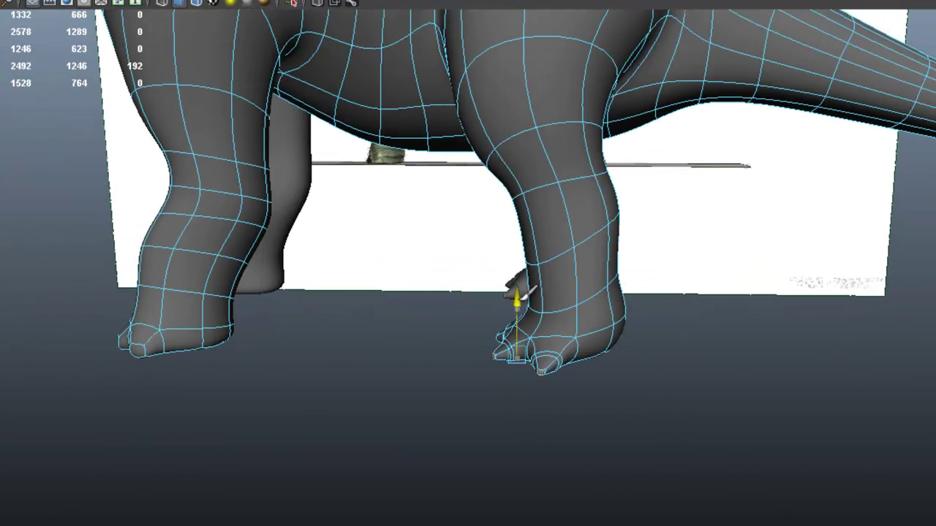
pyautogui.scroll(3, 607, 352)
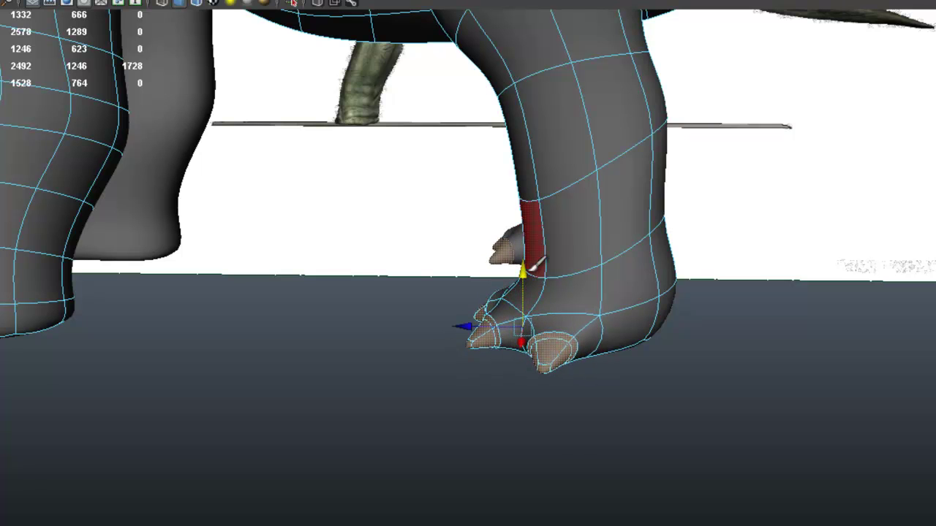
pyautogui.hotkey('shift', '.')
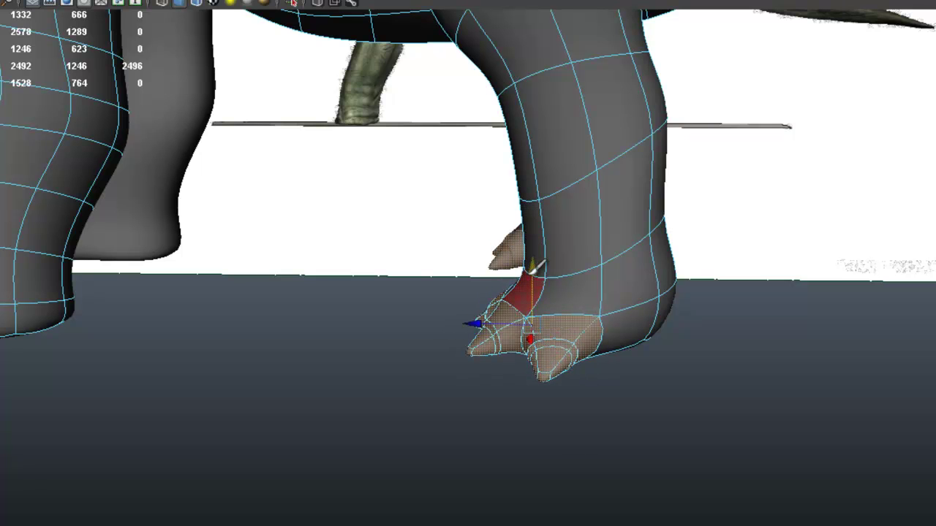
pyautogui.press('e')
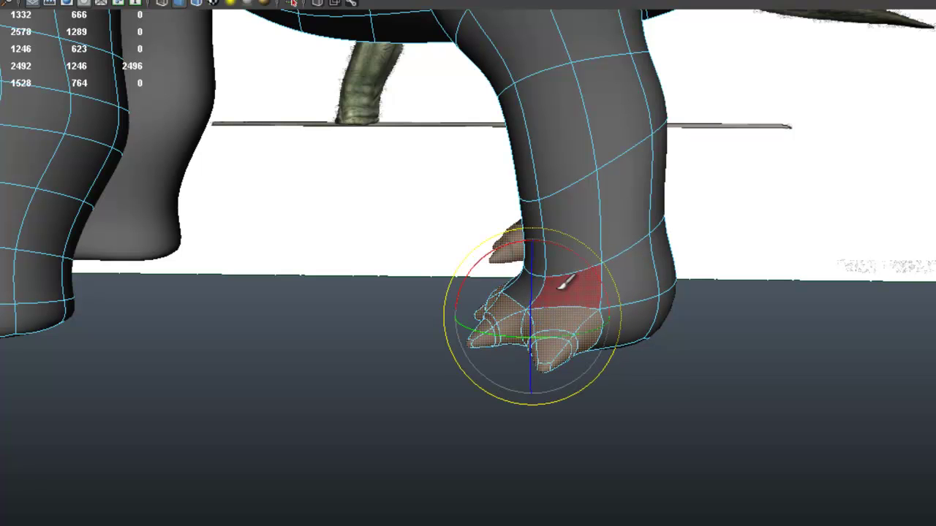
pyautogui.click(783, 329)
# Step: Select the end faces of the front foot's three toes and extrude them
pyautogui.keyDown('alt'); pyautogui.moveTo(712, 308); pyautogui.dragTo(569, 267); pyautogui.keyUp('alt')
pyautogui.scroll(-3, 623, 260)
pyautogui.keyDown('alt'); pyautogui.moveTo(522, 243); pyautogui.dragTo(763, 270); pyautogui.keyUp('alt')
pyautogui.scroll(-4, 468, 244)
pyautogui.keyDown('alt'); pyautogui.moveTo(468, 242); pyautogui.dragTo(266, 242); pyautogui.keyUp('alt')
pyautogui.keyDown('alt'); pyautogui.moveTo(387, 287); pyautogui.dragTo(491, 281, button='middle'); pyautogui.keyUp('alt')
pyautogui.scroll(5, 424, 296)
pyautogui.keyDown('alt'); pyautogui.moveTo(360, 310); pyautogui.dragTo(503, 312); pyautogui.keyUp('alt')
pyautogui.keyDown('alt'); pyautogui.moveTo(374, 384); pyautogui.dragTo(472, 321, button='middle'); pyautogui.keyUp('alt')
pyautogui.scroll(5, 479, 319)
pyautogui.keyDown('alt'); pyautogui.moveTo(389, 329); pyautogui.dragTo(495, 300, button='middle'); pyautogui.keyUp('alt')
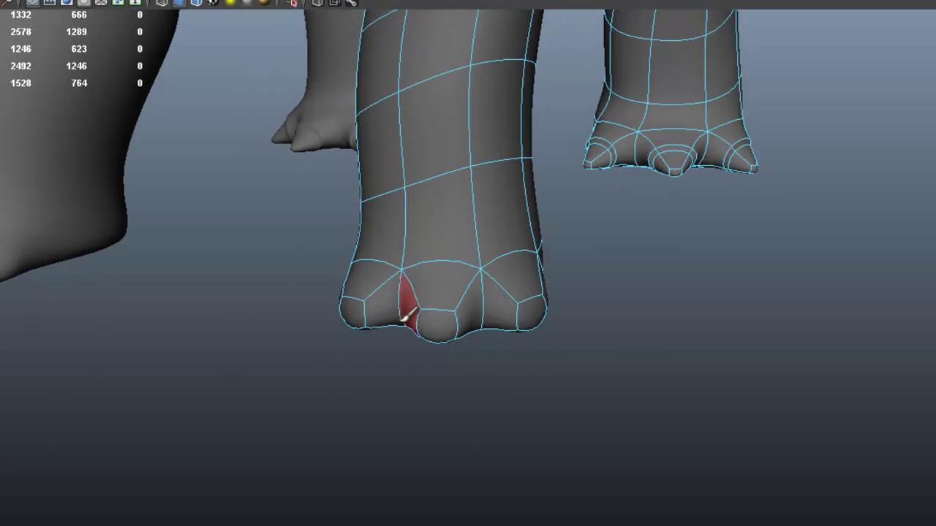
pyautogui.click(356, 315)
pyautogui.keyDown('shift'); pyautogui.click(433, 322); pyautogui.keyUp('shift')
pyautogui.keyDown('shift'); pyautogui.click(537, 311); pyautogui.keyUp('shift')
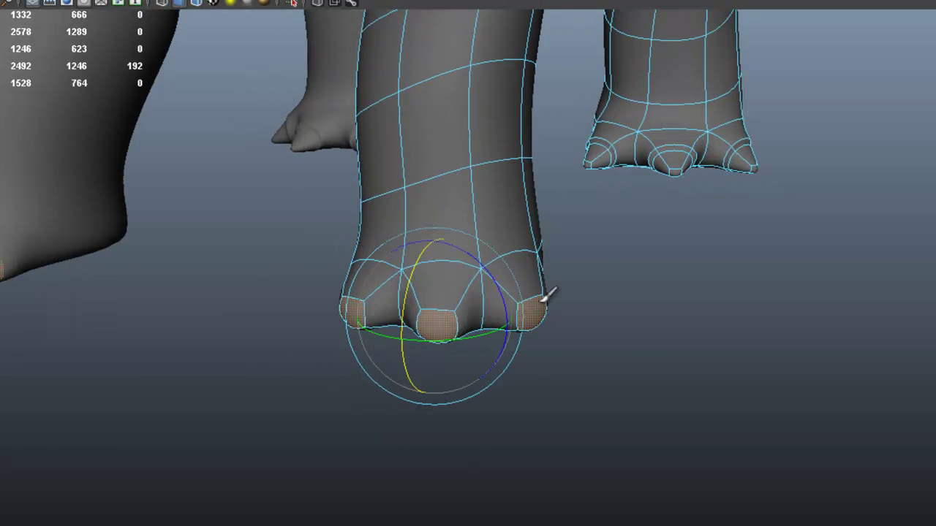
pyautogui.press('g')
# Step: Pull out the front foot's extruded toe ends and extrude them again, scaling the tips down into pointed claws
pyautogui.keyDown('alt'); pyautogui.moveTo(587, 320); pyautogui.dragTo(569, 375); pyautogui.keyUp('alt')
pyautogui.moveTo(537, 448); pyautogui.dragTo(577, 475)
pyautogui.press('g')
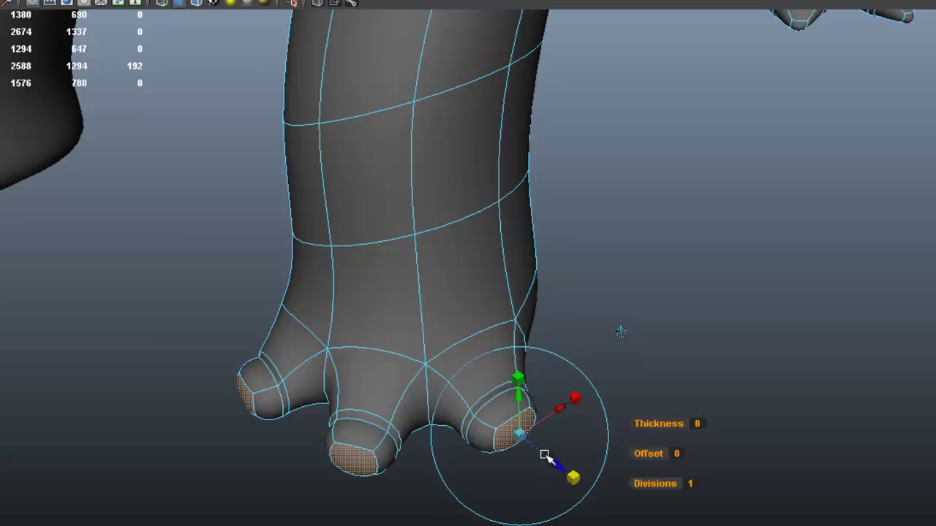
pyautogui.moveTo(521, 433); pyautogui.dragTo(476, 437)
pyautogui.keyDown('alt'); pyautogui.moveTo(596, 430); pyautogui.dragTo(458, 388); pyautogui.keyUp('alt')
pyautogui.keyDown('alt'); pyautogui.moveTo(483, 347); pyautogui.dragTo(656, 433, button='middle'); pyautogui.keyUp('alt')
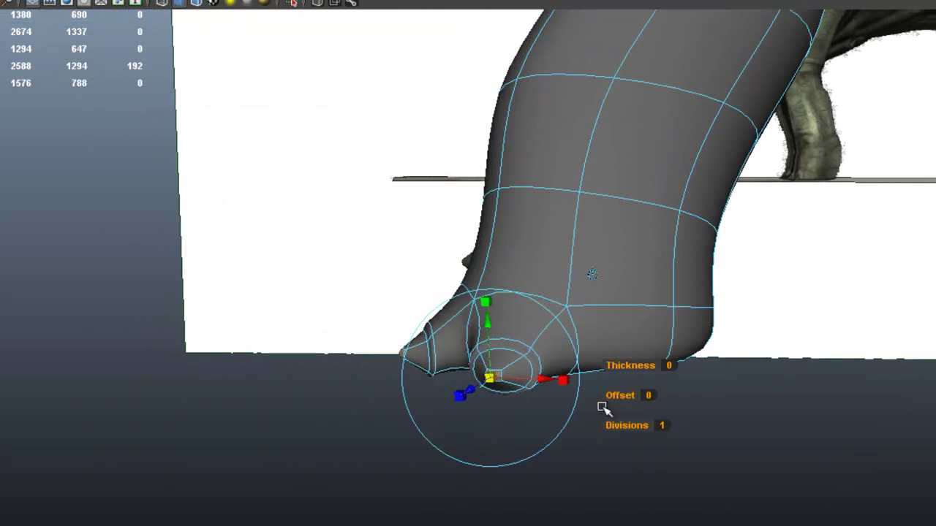
# Step: Grow the selection over the front foot's toes, raise and slightly rotate them, and clear the selection
pyautogui.press('w')
pyautogui.moveTo(451, 294); pyautogui.dragTo(460, 313)
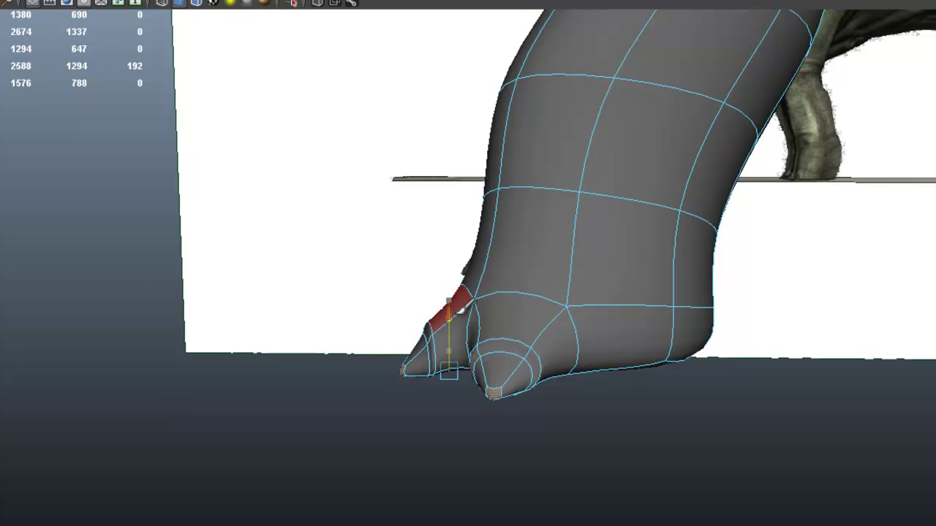
pyautogui.hotkey('shift', '.')
pyautogui.hotkey('shift', '.')
pyautogui.hotkey('shift', '.')
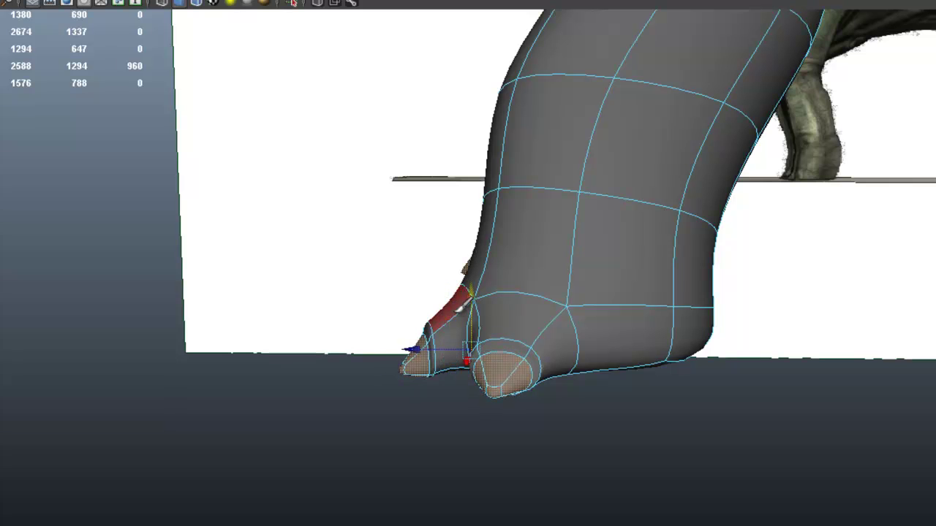
pyautogui.moveTo(482, 279); pyautogui.dragTo(481, 261)
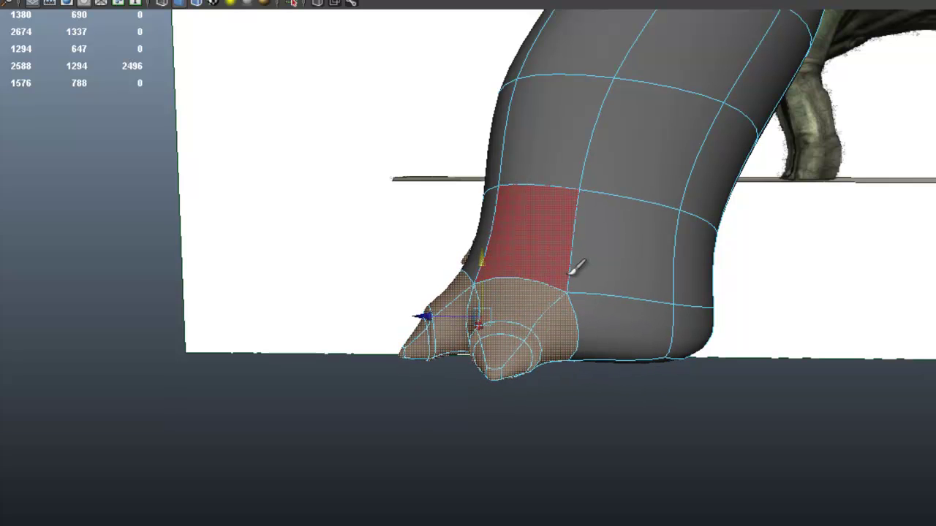
pyautogui.moveTo(548, 251); pyautogui.dragTo(550, 254)
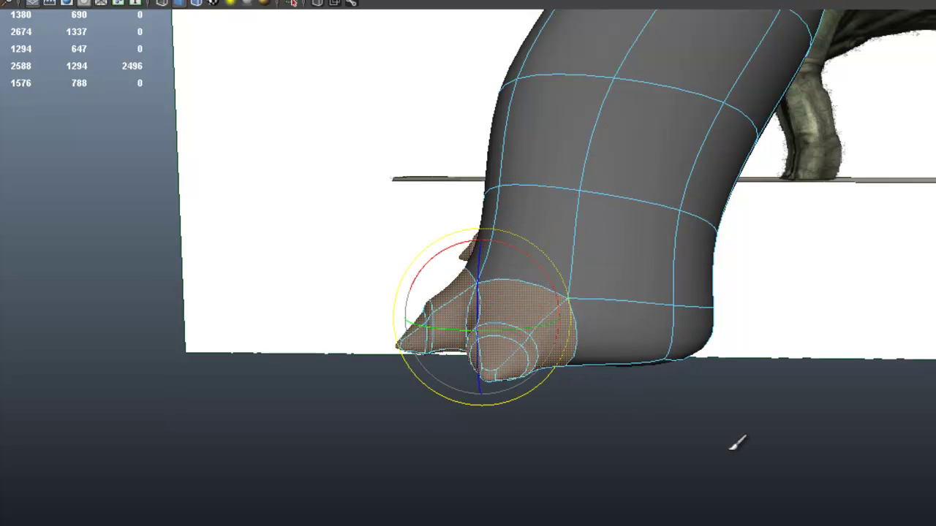
pyautogui.click(747, 302)
# Step: Return to object mode and examine the clawed front and hind feet on the whole model from several angles
pyautogui.keyDown('alt'); pyautogui.moveTo(748, 302); pyautogui.dragTo(505, 230, button='right'); pyautogui.keyUp('alt')
pyautogui.keyDown('alt'); pyautogui.moveTo(506, 230); pyautogui.dragTo(537, 317, button='middle'); pyautogui.keyUp('alt')
pyautogui.keyDown('alt'); pyautogui.moveTo(537, 317); pyautogui.dragTo(726, 297); pyautogui.keyUp('alt')
pyautogui.moveTo(561, 257); pyautogui.dragTo(415, 245, button='right')
pyautogui.click(677, 213)
pyautogui.keyDown('alt'); pyautogui.moveTo(415, 245); pyautogui.dragTo(438, 289); pyautogui.keyUp('alt')
pyautogui.keyDown('alt'); pyautogui.moveTo(553, 291); pyautogui.dragTo(476, 239, button='right'); pyautogui.keyUp('alt')
pyautogui.keyDown('alt'); pyautogui.moveTo(476, 238); pyautogui.dragTo(635, 224); pyautogui.keyUp('alt')
pyautogui.keyDown('alt'); pyautogui.moveTo(635, 224); pyautogui.dragTo(633, 240, button='right'); pyautogui.keyUp('alt')
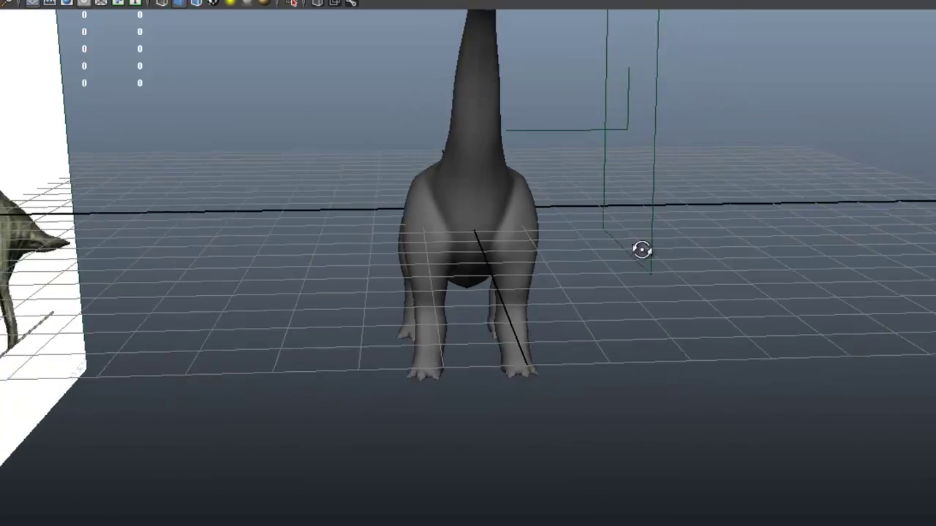
pyautogui.keyDown('alt'); pyautogui.moveTo(633, 241); pyautogui.dragTo(489, 251); pyautogui.keyUp('alt')
pyautogui.keyDown('alt'); pyautogui.moveTo(650, 355); pyautogui.dragTo(695, 366, button='right'); pyautogui.keyUp('alt')
pyautogui.keyDown('alt'); pyautogui.moveTo(696, 365); pyautogui.dragTo(601, 294, button='middle'); pyautogui.keyUp('alt')
pyautogui.keyDown('alt'); pyautogui.moveTo(610, 287); pyautogui.dragTo(699, 322); pyautogui.keyUp('alt')
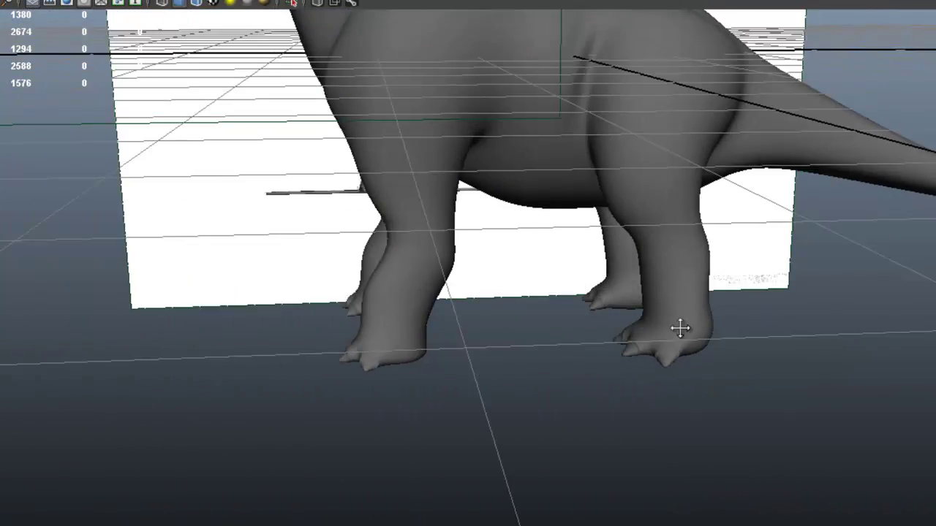
# Step: Select the hind foot's middle claw, grow the face selection over the toe, and adjust its position with the Move tool
pyautogui.keyDown('alt'); pyautogui.moveTo(698, 322); pyautogui.dragTo(723, 344, button='right'); pyautogui.keyUp('alt')
pyautogui.keyDown('alt'); pyautogui.moveTo(724, 344); pyautogui.dragTo(578, 343, button='middle'); pyautogui.keyUp('alt')
pyautogui.keyDown('alt'); pyautogui.moveTo(552, 339); pyautogui.dragTo(576, 337, button='right'); pyautogui.keyUp('alt')
pyautogui.click(531, 356)
pyautogui.keyDown('alt'); pyautogui.moveTo(501, 348); pyautogui.dragTo(485, 286, button='middle'); pyautogui.keyUp('alt')
pyautogui.keyDown('alt'); pyautogui.moveTo(485, 285); pyautogui.dragTo(527, 355, button='right'); pyautogui.keyUp('alt')
pyautogui.moveTo(433, 347); pyautogui.dragTo(439, 357, button='right')
pyautogui.moveTo(479, 297); pyautogui.dragTo(480, 319, button='right')
pyautogui.keyDown('alt'); pyautogui.moveTo(493, 299); pyautogui.dragTo(504, 248, button='middle'); pyautogui.keyUp('alt')
pyautogui.keyDown('alt'); pyautogui.moveTo(504, 247); pyautogui.dragTo(507, 342, button='right'); pyautogui.keyUp('alt')
pyautogui.click(410, 363)
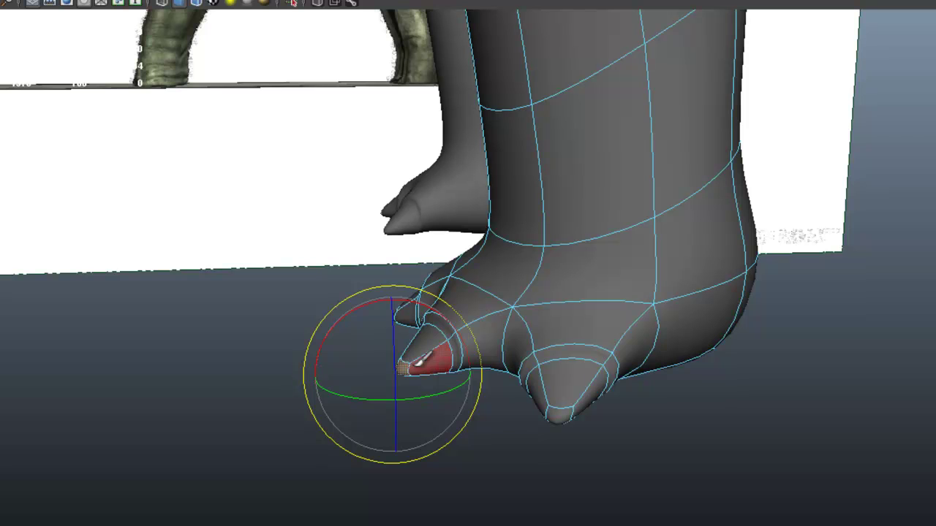
pyautogui.hotkey('shift', '.')
pyautogui.hotkey('shift', '.')
pyautogui.press('w')
pyautogui.moveTo(432, 342); pyautogui.dragTo(476, 313)
pyautogui.hotkey('ctrl', 'z')
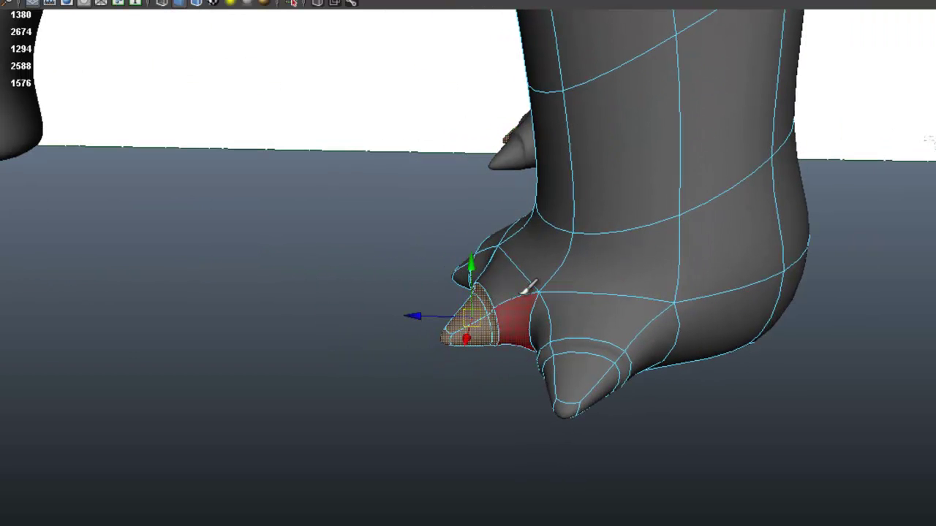
pyautogui.hotkey('shift', '.')
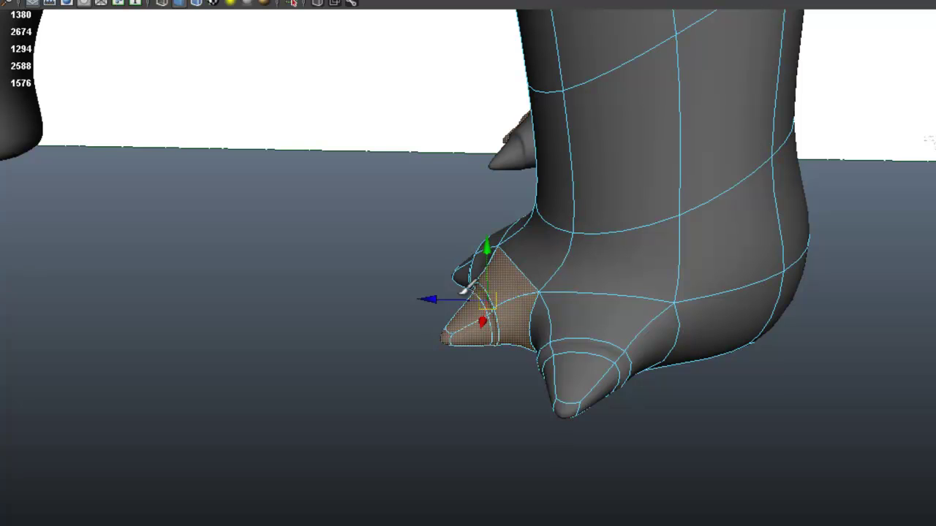
# Step: Select each of the hind foot's two outer claws with grown selections and move them up and inward
pyautogui.keyDown('alt'); pyautogui.moveTo(526, 293); pyautogui.dragTo(632, 300); pyautogui.keyUp('alt')
pyautogui.keyDown('alt'); pyautogui.moveTo(498, 330); pyautogui.dragTo(570, 319, button='middle'); pyautogui.keyUp('alt')
pyautogui.click(228, 356)
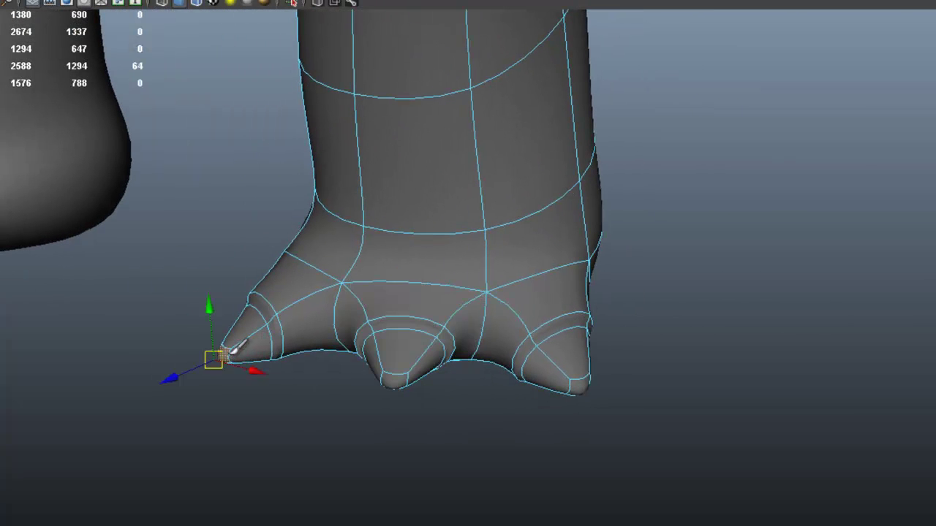
pyautogui.hotkey('shift', '.')
pyautogui.moveTo(254, 331); pyautogui.dragTo(272, 321)
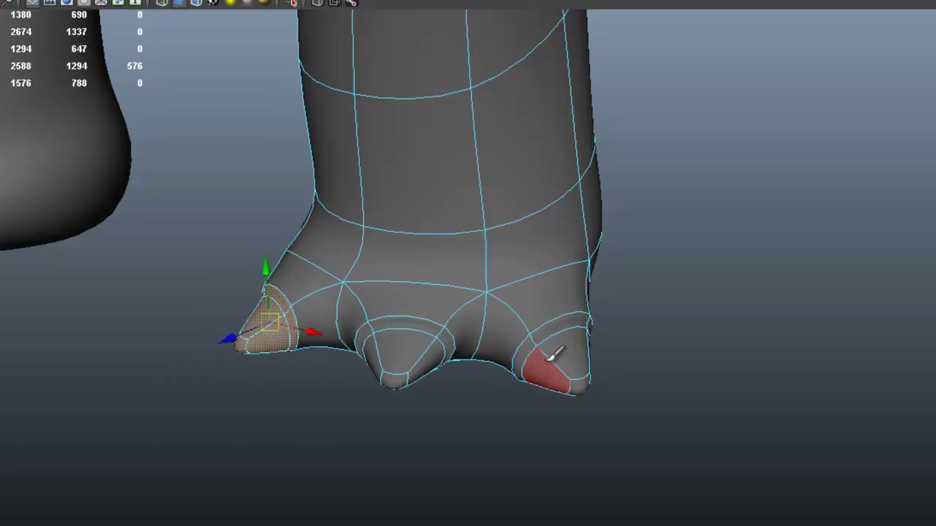
pyautogui.click(593, 383)
pyautogui.hotkey('shift', '.')
pyautogui.hotkey('shift', '.')
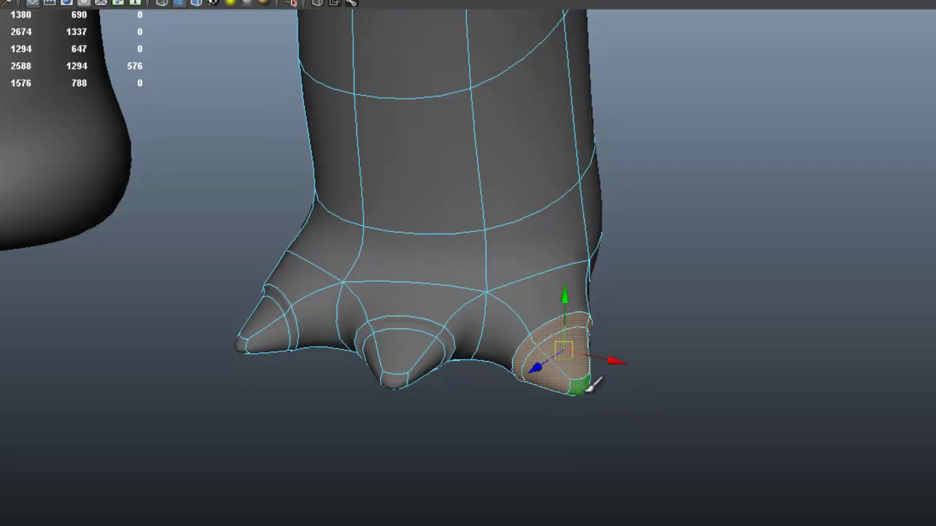
pyautogui.moveTo(564, 353)
pyautogui.mouseDown()
pyautogui.moveTo(549, 341)
pyautogui.moveTo(555, 346)
pyautogui.mouseUp()
pyautogui.click(650, 316)
# Step: Switch to edge selection and adjust the edges across the front of the hind foot above the toes
pyautogui.keyDown('alt'); pyautogui.moveTo(650, 316); pyautogui.dragTo(500, 259); pyautogui.keyUp('alt')
pyautogui.moveTo(618, 283); pyautogui.dragTo(621, 249, button='right')
pyautogui.moveTo(597, 309); pyautogui.dragTo(595, 283)
pyautogui.click(621, 264)
# Step: Examine the reshaped hind and front feet and the legs from several angles
pyautogui.keyDown('alt'); pyautogui.moveTo(660, 312); pyautogui.dragTo(745, 307); pyautogui.keyUp('alt')
pyautogui.keyDown('alt'); pyautogui.moveTo(737, 307); pyautogui.dragTo(368, 256, button='right'); pyautogui.keyUp('alt')
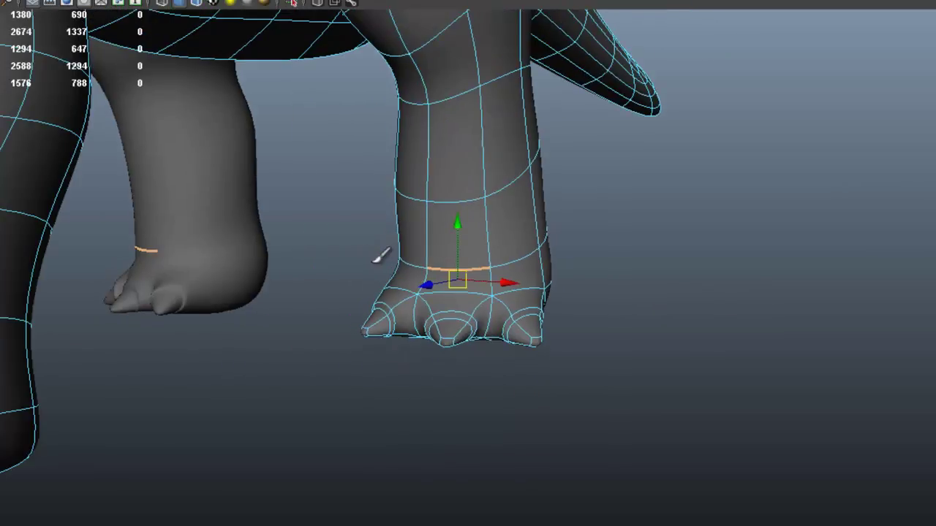
pyautogui.keyDown('alt'); pyautogui.moveTo(368, 256); pyautogui.dragTo(620, 286, button='middle'); pyautogui.keyUp('alt')
pyautogui.keyDown('alt'); pyautogui.moveTo(620, 286); pyautogui.dragTo(479, 282, button='right'); pyautogui.keyUp('alt')
pyautogui.keyDown('alt'); pyautogui.moveTo(479, 282); pyautogui.dragTo(594, 281, button='middle'); pyautogui.keyUp('alt')
pyautogui.keyDown('alt'); pyautogui.moveTo(603, 300); pyautogui.dragTo(449, 303); pyautogui.keyUp('alt')
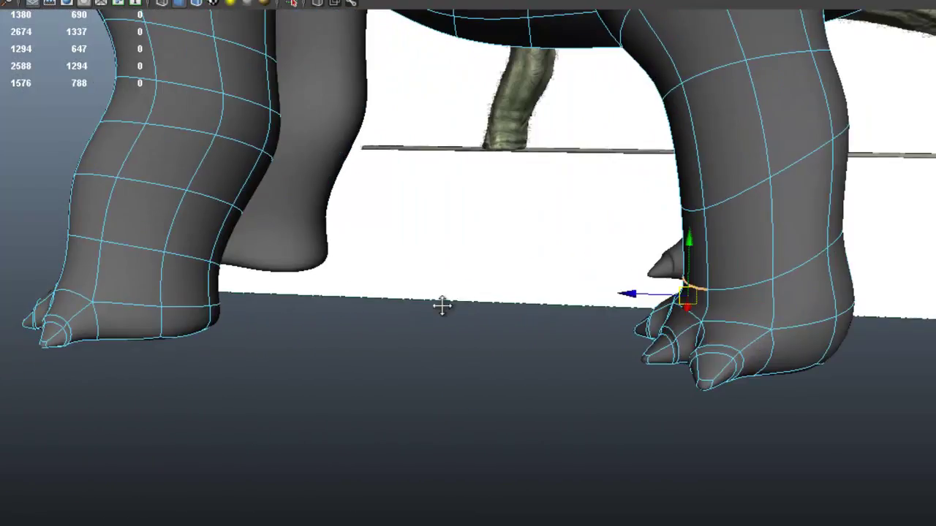
pyautogui.keyDown('alt'); pyautogui.moveTo(449, 303); pyautogui.dragTo(668, 355, button='middle'); pyautogui.keyUp('alt')
pyautogui.keyDown('alt'); pyautogui.moveTo(528, 311); pyautogui.dragTo(585, 294); pyautogui.keyUp('alt')
pyautogui.keyDown('alt'); pyautogui.moveTo(603, 267); pyautogui.dragTo(535, 362, button='middle'); pyautogui.keyUp('alt')
pyautogui.keyDown('alt'); pyautogui.moveTo(534, 362); pyautogui.dragTo(413, 256, button='right'); pyautogui.keyUp('alt')
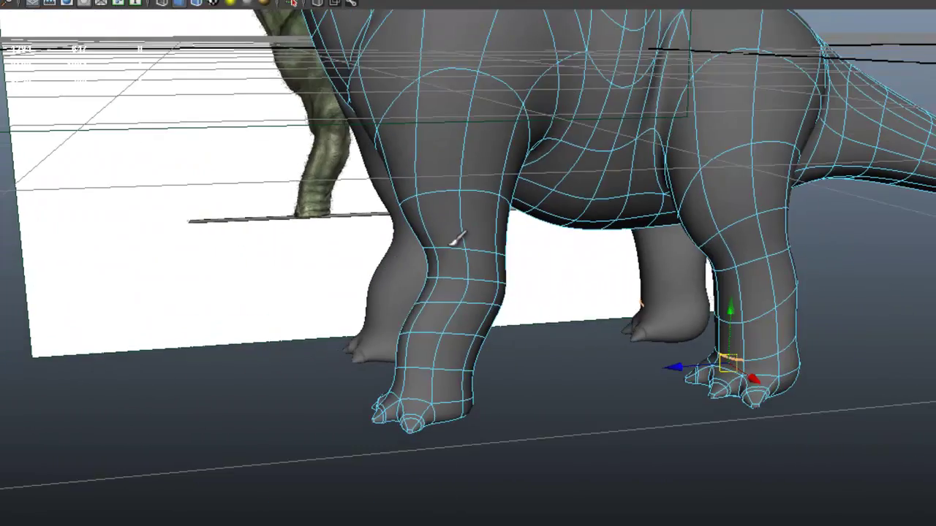
# Step: Select the edge over the top of the front shoulder and move it upward with soft selection
pyautogui.keyDown('alt'); pyautogui.moveTo(635, 278); pyautogui.dragTo(647, 298); pyautogui.keyUp('alt')
pyautogui.keyDown('alt'); pyautogui.moveTo(564, 231); pyautogui.dragTo(668, 360, button='middle'); pyautogui.keyUp('alt')
pyautogui.keyDown('alt'); pyautogui.moveTo(518, 256); pyautogui.dragTo(576, 275); pyautogui.keyUp('alt')
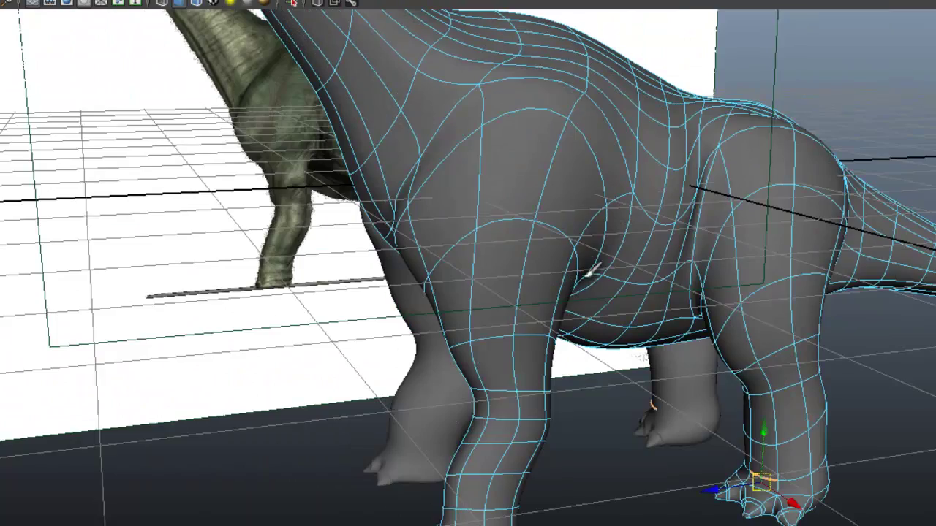
pyautogui.keyDown('alt'); pyautogui.moveTo(674, 253); pyautogui.dragTo(693, 292, button='middle'); pyautogui.keyUp('alt')
pyautogui.keyDown('alt'); pyautogui.moveTo(690, 292); pyautogui.dragTo(527, 319); pyautogui.keyUp('alt')
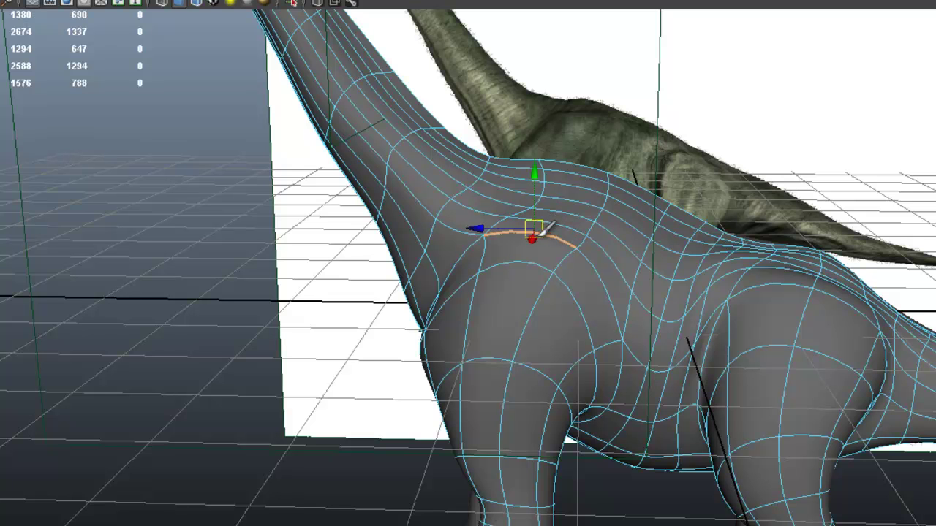
pyautogui.moveTo(545, 234); pyautogui.dragTo(569, 210)
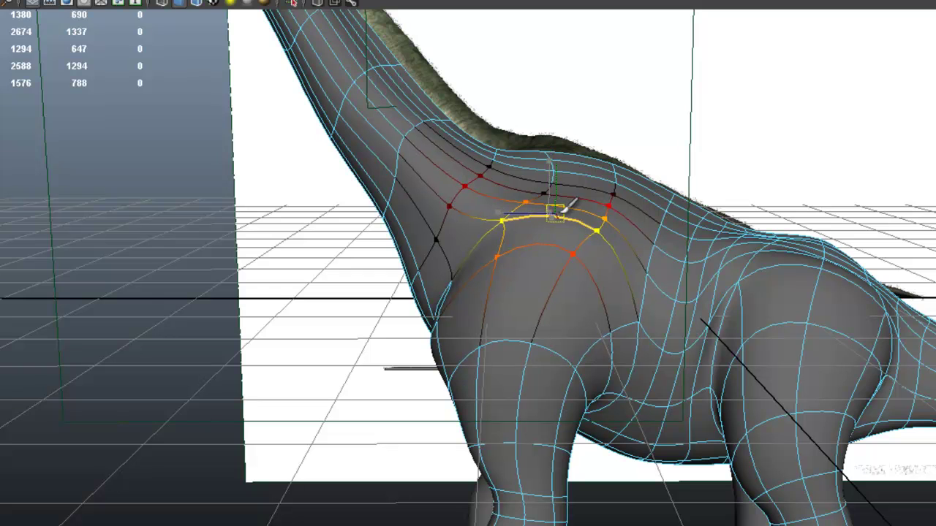
# Step: Adjust the edges along the front and outer side of the front shoulder with soft selection
pyautogui.click(506, 227)
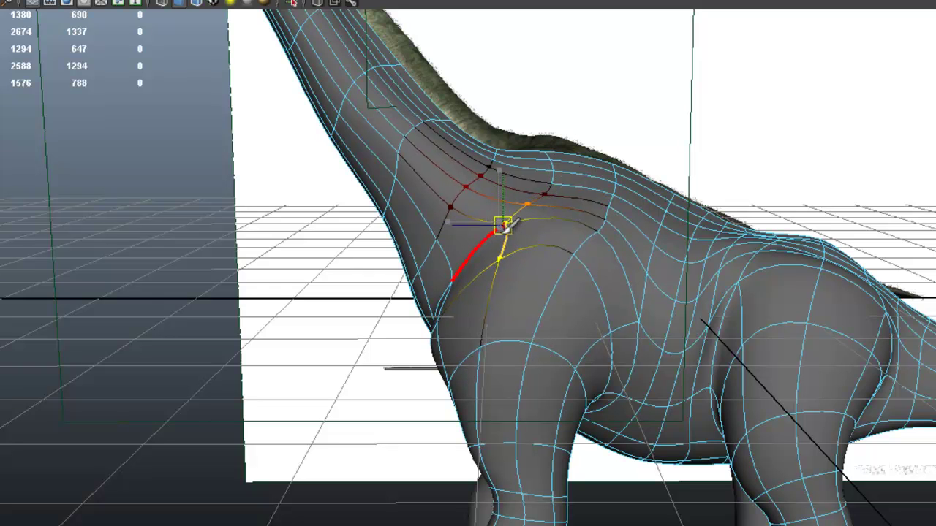
pyautogui.keyDown('alt'); pyautogui.moveTo(606, 282); pyautogui.dragTo(773, 274); pyautogui.keyUp('alt')
pyautogui.keyDown('alt'); pyautogui.moveTo(748, 278); pyautogui.dragTo(747, 267, button='middle'); pyautogui.keyUp('alt')
pyautogui.click(691, 196)
pyautogui.moveTo(716, 269)
pyautogui.keyDown('alt'); pyautogui.mouseDown()
pyautogui.moveTo(691, 280)
pyautogui.moveTo(713, 294)
pyautogui.moveTo(727, 289)
pyautogui.moveTo(723, 262)
pyautogui.mouseUp(); pyautogui.keyUp('alt')
pyautogui.click(697, 295)
# Step: Select the outer edges of the upper and lower front leg and push them outward with soft selection
pyautogui.keyDown('alt'); pyautogui.moveTo(715, 319); pyautogui.dragTo(656, 258, button='middle'); pyautogui.keyUp('alt')
pyautogui.keyDown('alt'); pyautogui.moveTo(656, 259); pyautogui.dragTo(673, 282); pyautogui.keyUp('alt')
pyautogui.click(642, 315)
pyautogui.keyDown('alt'); pyautogui.moveTo(696, 367); pyautogui.dragTo(618, 281, button='middle'); pyautogui.keyUp('alt')
pyautogui.keyDown('alt'); pyautogui.moveTo(619, 281); pyautogui.dragTo(671, 350); pyautogui.keyUp('alt')
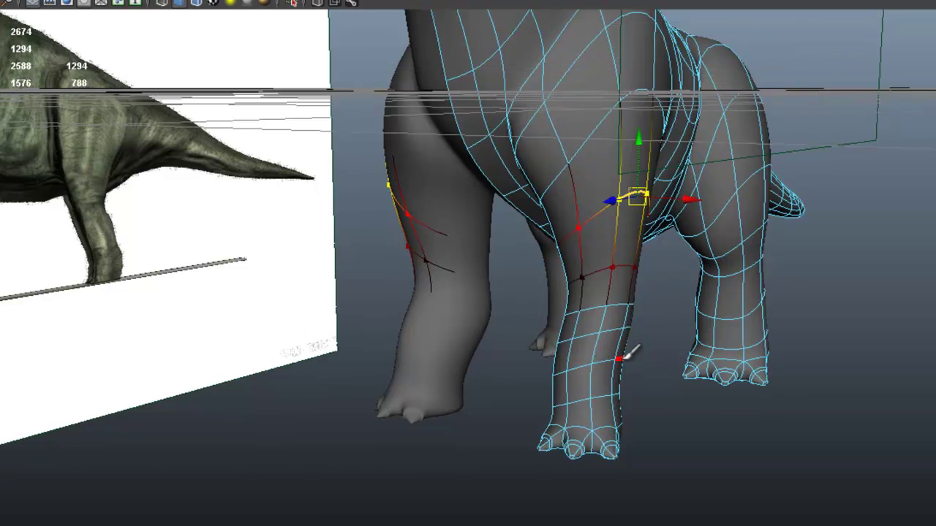
pyautogui.click(623, 359)
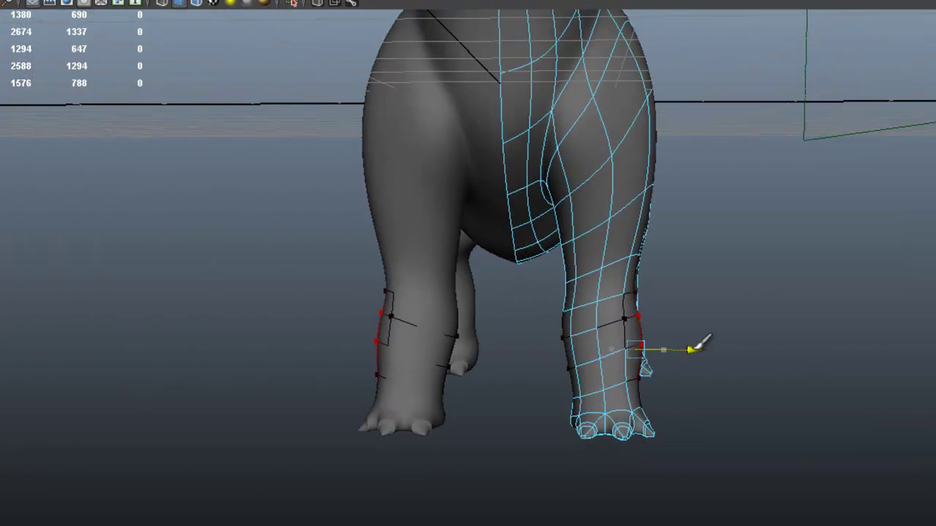
# Step: Select the edge loop around the base of the neck and widen it slightly along X with soft selection
pyautogui.keyDown('alt'); pyautogui.moveTo(768, 249); pyautogui.dragTo(666, 250); pyautogui.keyUp('alt')
pyautogui.keyDown('alt'); pyautogui.moveTo(658, 257); pyautogui.dragTo(663, 258, button='right'); pyautogui.keyUp('alt')
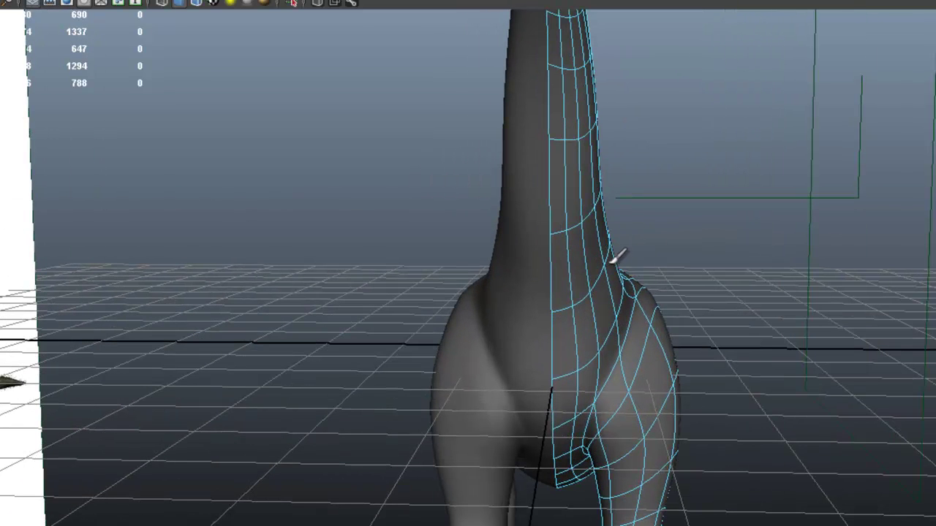
pyautogui.doubleClick(608, 257)
pyautogui.doubleClick(598, 285)
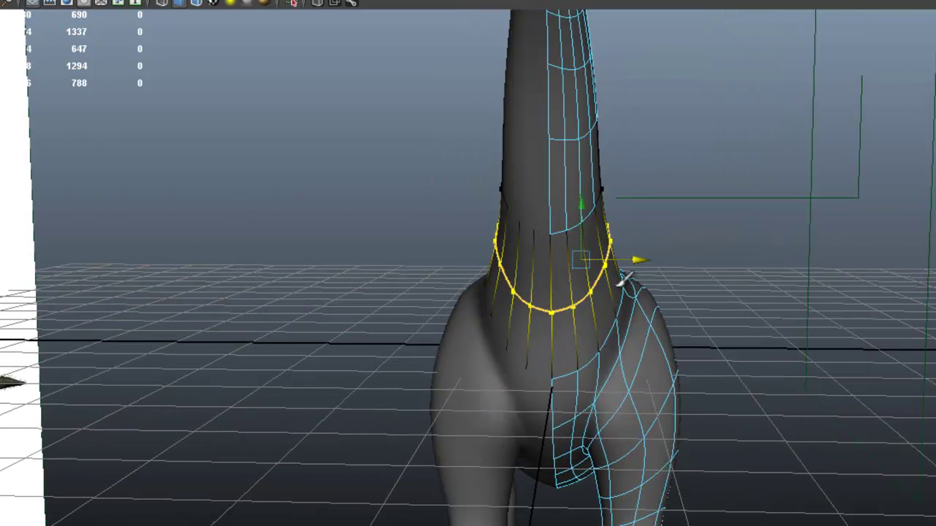
pyautogui.moveTo(644, 256); pyautogui.dragTo(654, 257)
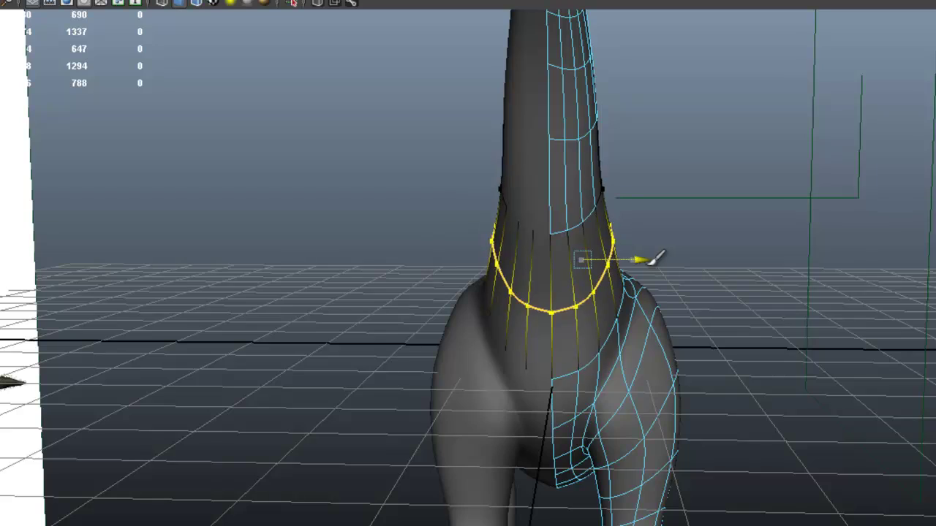
# Step: Select the edges between the neck base and the shoulder and adjust them with soft selection
pyautogui.keyDown('alt'); pyautogui.moveTo(775, 269); pyautogui.dragTo(568, 204, button='right'); pyautogui.keyUp('alt')
pyautogui.keyDown('alt'); pyautogui.moveTo(688, 203); pyautogui.dragTo(731, 209); pyautogui.keyUp('alt')
pyautogui.keyDown('alt'); pyautogui.moveTo(672, 242); pyautogui.dragTo(858, 315, button='right'); pyautogui.keyUp('alt')
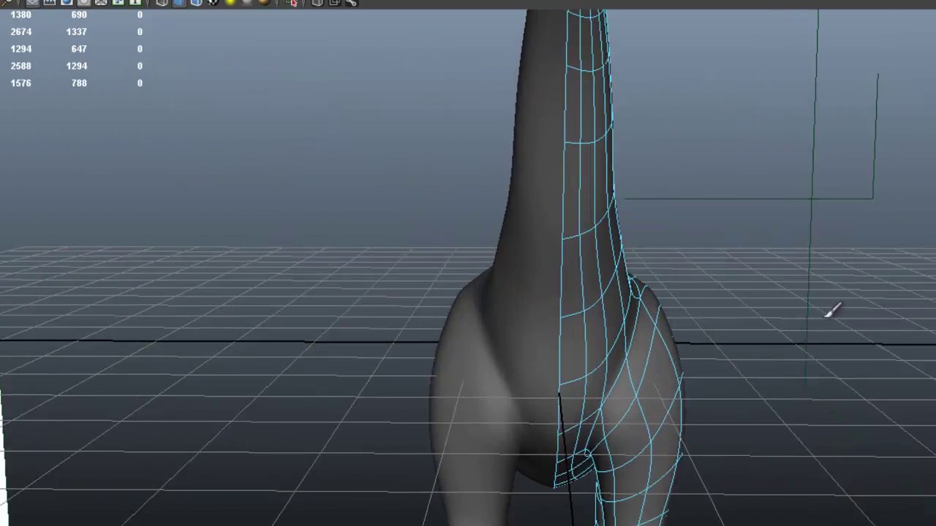
pyautogui.keyDown('alt'); pyautogui.moveTo(677, 299); pyautogui.dragTo(614, 247, button='middle'); pyautogui.keyUp('alt')
pyautogui.keyDown('alt'); pyautogui.moveTo(687, 256); pyautogui.dragTo(453, 278); pyautogui.keyUp('alt')
pyautogui.moveTo(591, 279)
pyautogui.keyDown('alt'); pyautogui.mouseDown()
pyautogui.moveTo(513, 255)
pyautogui.moveTo(463, 275)
pyautogui.mouseUp(); pyautogui.keyUp('alt')
pyautogui.click(510, 253)
pyautogui.keyDown('alt'); pyautogui.moveTo(390, 276); pyautogui.dragTo(314, 247); pyautogui.keyUp('alt')
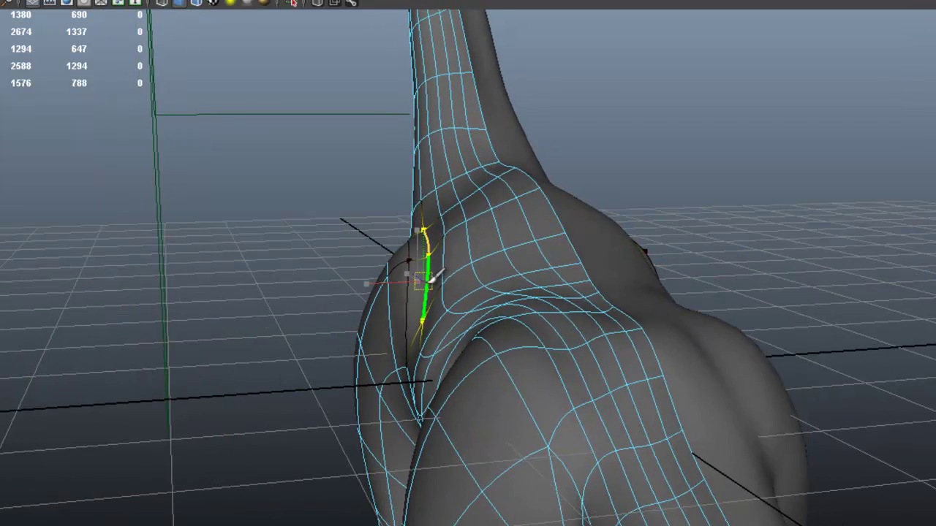
# Step: Clear the edge selection and examine the shoulder, the neck and the side of the head
pyautogui.keyDown('alt'); pyautogui.moveTo(585, 252); pyautogui.dragTo(373, 244); pyautogui.keyUp('alt')
pyautogui.click(783, 284)
pyautogui.keyDown('alt'); pyautogui.moveTo(748, 286); pyautogui.dragTo(594, 279); pyautogui.keyUp('alt')
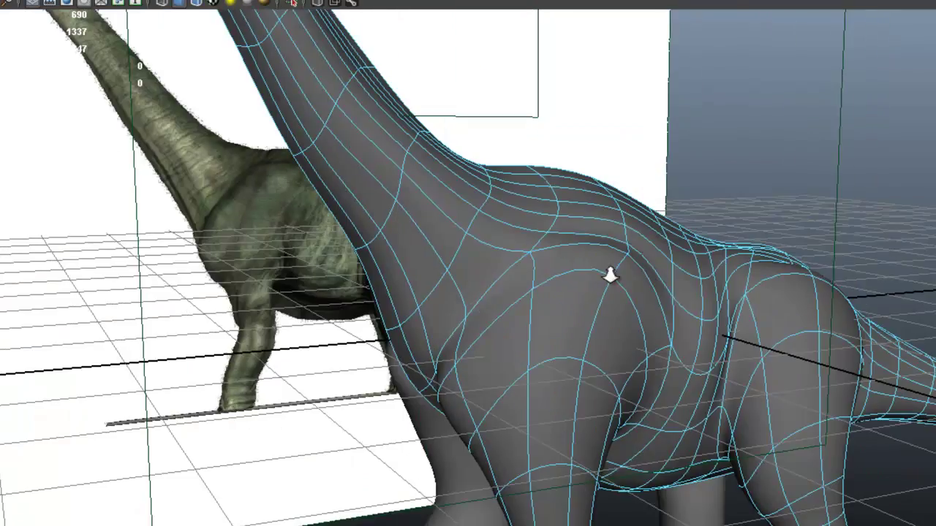
pyautogui.keyDown('alt'); pyautogui.moveTo(591, 278); pyautogui.dragTo(353, 180, button='right'); pyautogui.keyUp('alt')
pyautogui.keyDown('alt'); pyautogui.moveTo(353, 180); pyautogui.dragTo(545, 314, button='middle'); pyautogui.keyUp('alt')
pyautogui.keyDown('alt'); pyautogui.moveTo(408, 157); pyautogui.dragTo(482, 219, button='middle'); pyautogui.keyUp('alt')
pyautogui.keyDown('alt'); pyautogui.moveTo(529, 186); pyautogui.dragTo(717, 197, button='right'); pyautogui.keyUp('alt')
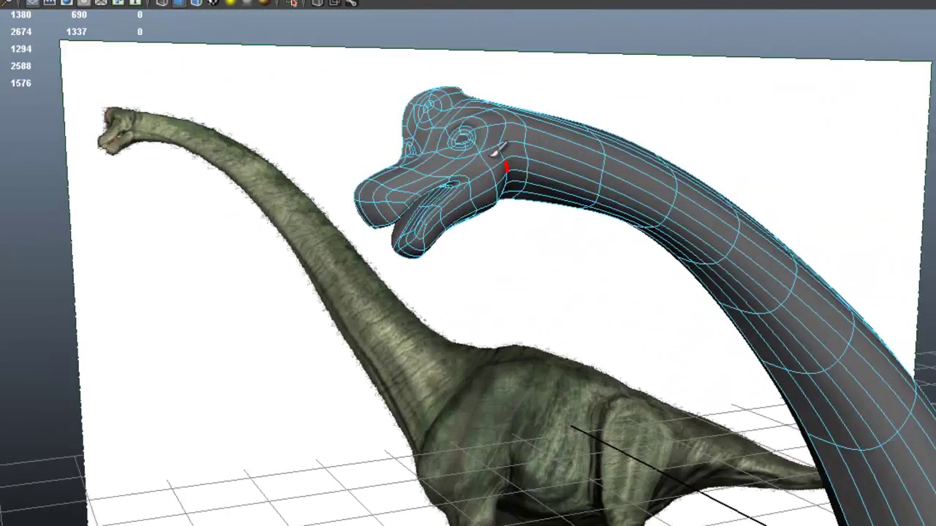
pyautogui.keyDown('alt'); pyautogui.moveTo(493, 157); pyautogui.dragTo(526, 219, button='middle'); pyautogui.keyUp('alt')
pyautogui.keyDown('alt'); pyautogui.moveTo(517, 243); pyautogui.dragTo(748, 246, button='right'); pyautogui.keyUp('alt')
pyautogui.keyDown('alt'); pyautogui.moveTo(656, 245); pyautogui.dragTo(640, 239); pyautogui.keyUp('alt')
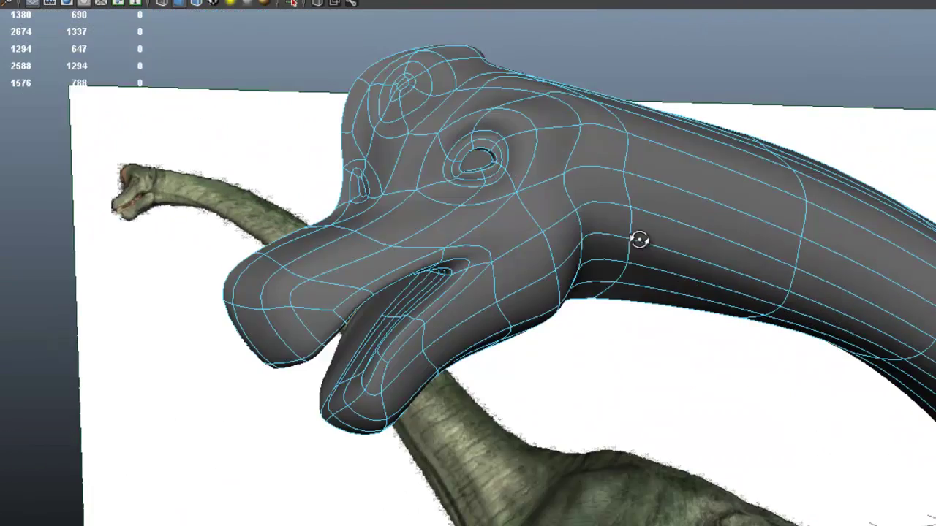
# Step: Select the edges around the mouth corner, turn off soft selection and clear the selection
pyautogui.moveTo(452, 237); pyautogui.dragTo(427, 253)
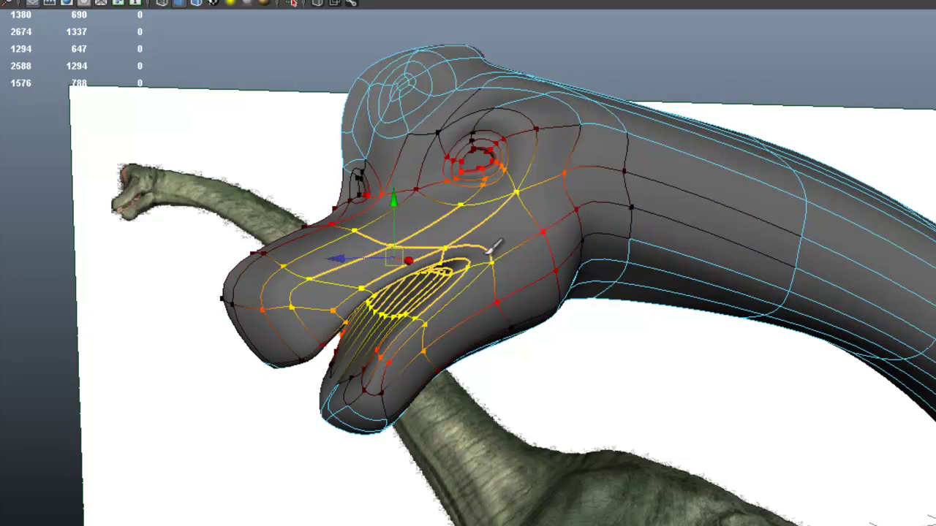
pyautogui.keyDown('alt'); pyautogui.moveTo(508, 243); pyautogui.dragTo(511, 242, button='right'); pyautogui.keyUp('alt')
pyautogui.scroll(3, 512, 241)
pyautogui.press('f')
pyautogui.scroll(-8, 674, 265)
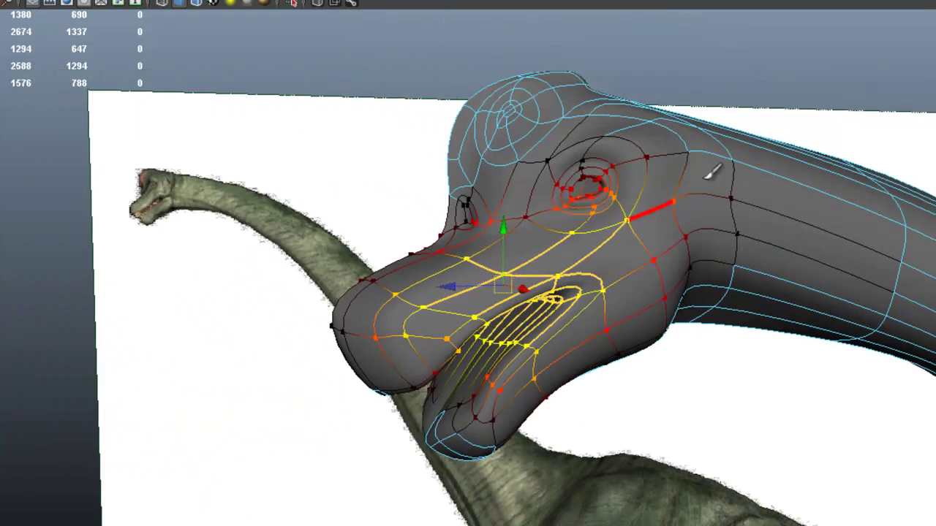
pyautogui.press('b')
pyautogui.click(796, 81)
pyautogui.keyDown('alt'); pyautogui.moveTo(626, 299); pyautogui.dragTo(616, 294); pyautogui.keyUp('alt')
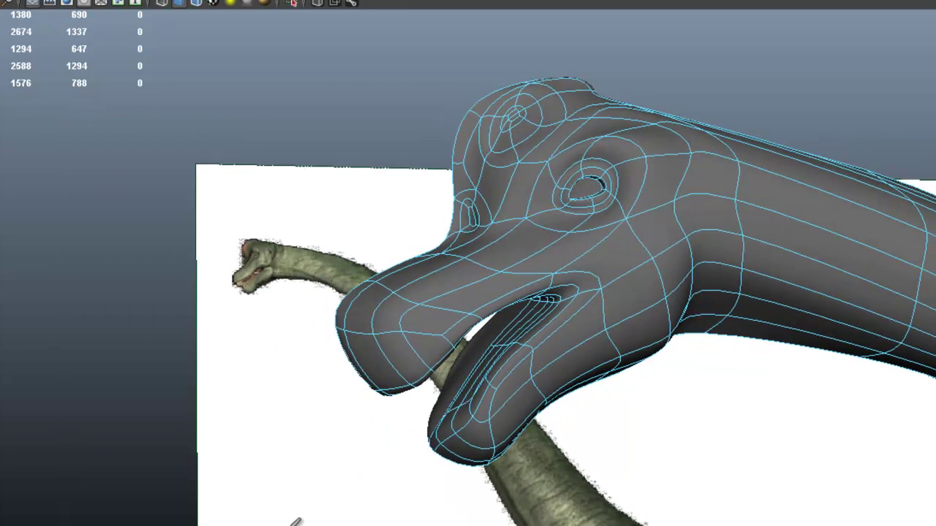
# Step: Switch to the picture viewer and browse the full-body references up to the open-mouthed head sketch, studying it up close
pyautogui.click(337, 525)
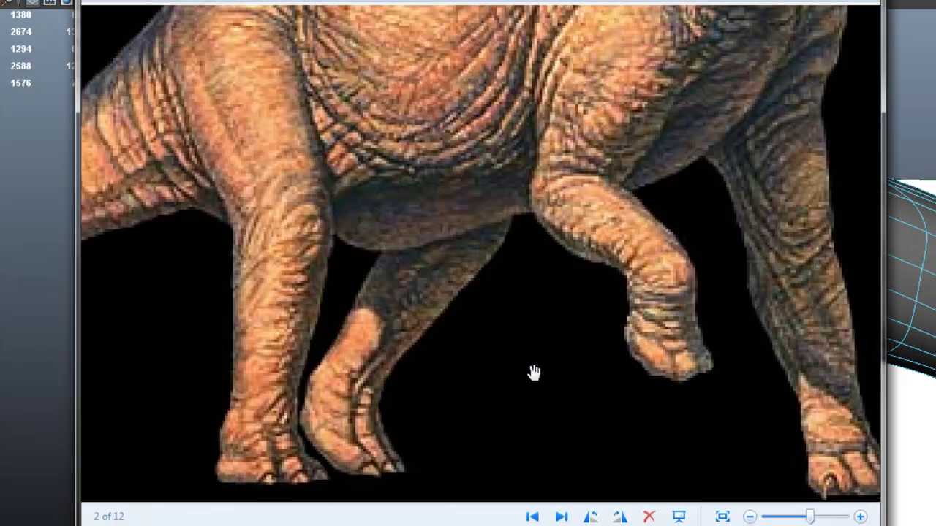
pyautogui.click(532, 517)
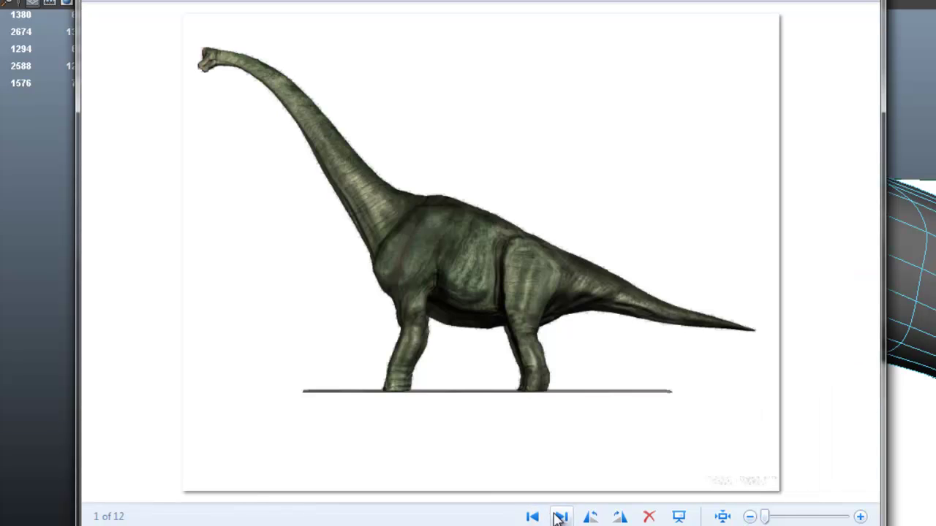
pyautogui.click(560, 517)
pyautogui.click(562, 517)
pyautogui.click(562, 517)
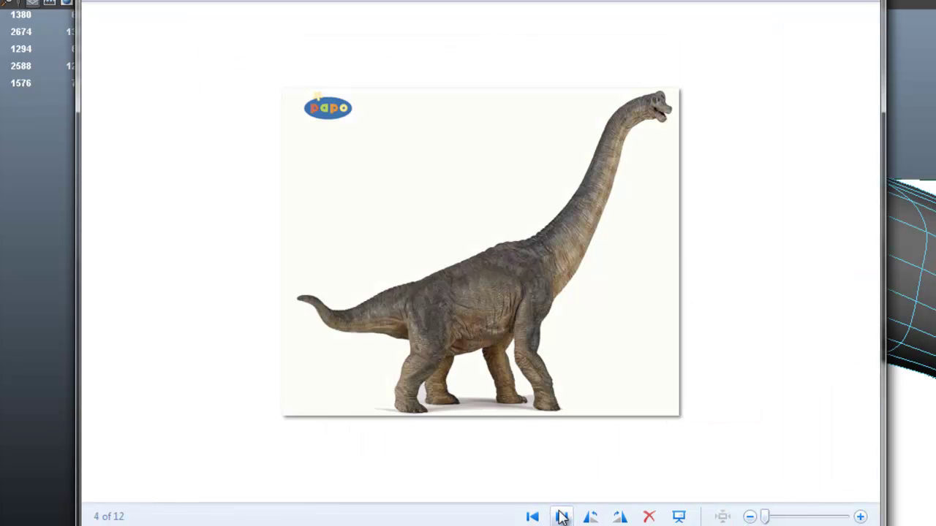
pyautogui.click(562, 517)
pyautogui.click(561, 515)
pyautogui.click(561, 515)
pyautogui.click(536, 516)
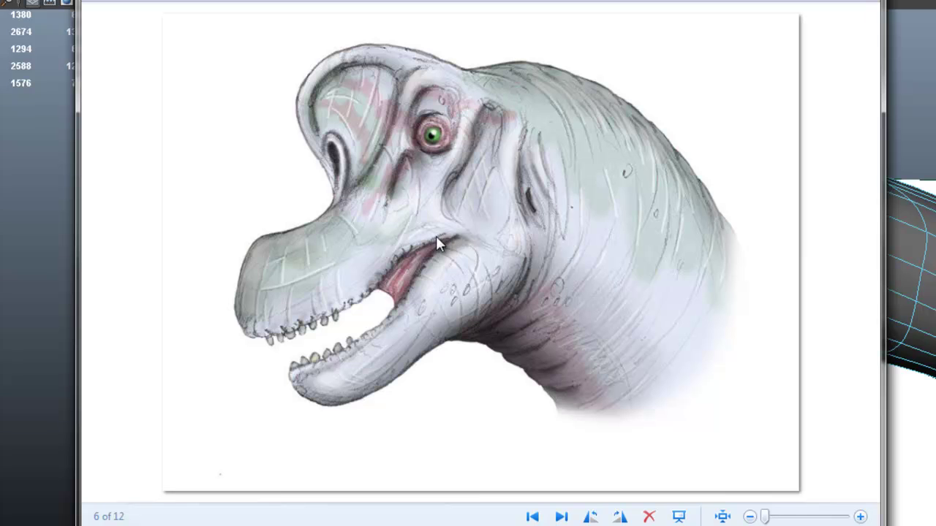
pyautogui.scroll(2, 444, 240)
pyautogui.scroll(-1, 448, 242)
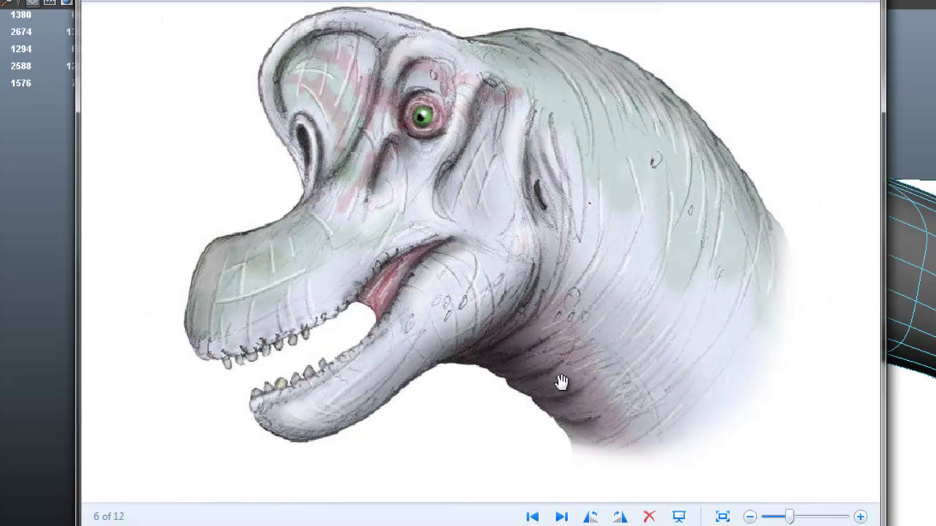
# Step: Browse the remaining head and full-body reference pictures, studying the mouth on the blue open-mouthed head up close
pyautogui.click(562, 517)
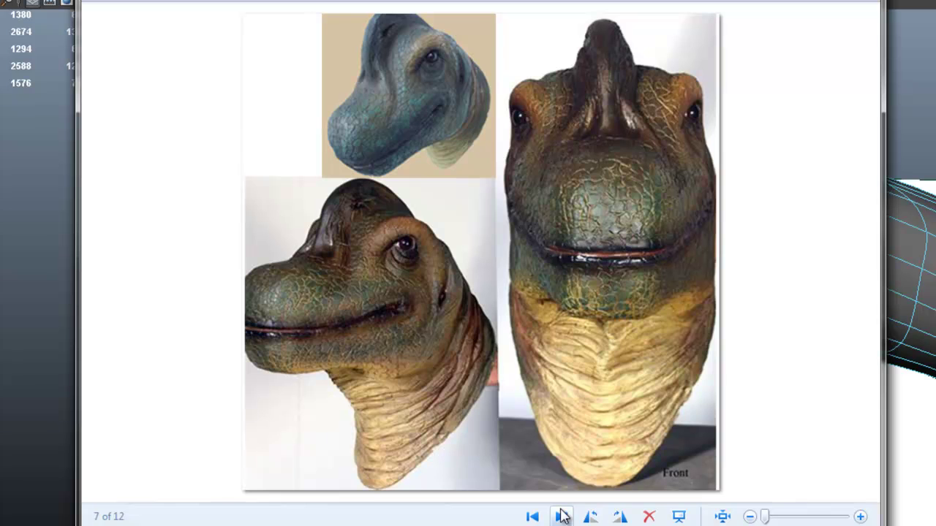
pyautogui.click(562, 517)
pyautogui.click(562, 516)
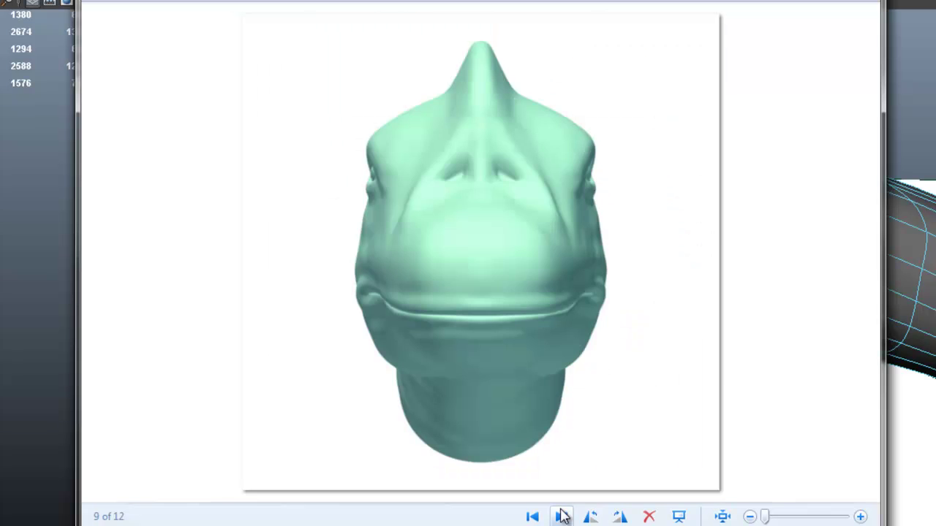
pyautogui.scroll(3, 396, 296)
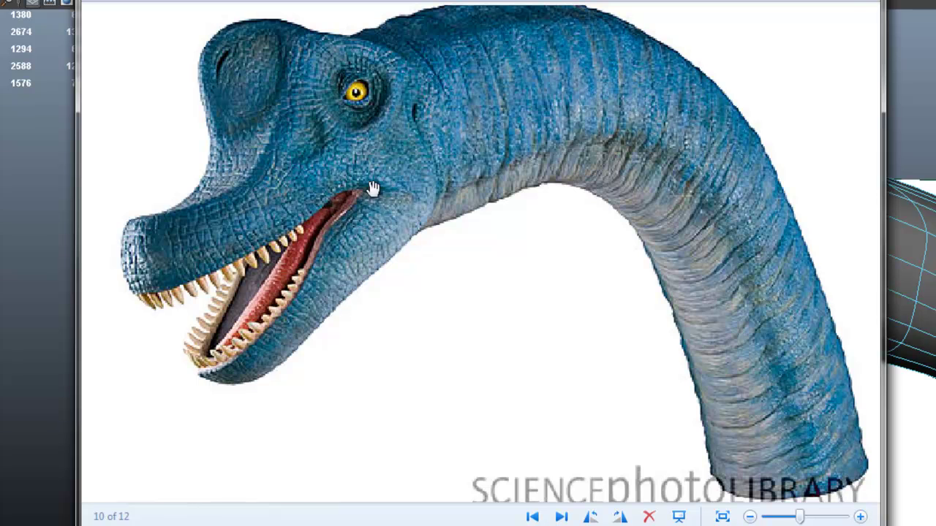
pyautogui.click(561, 518)
pyautogui.click(560, 518)
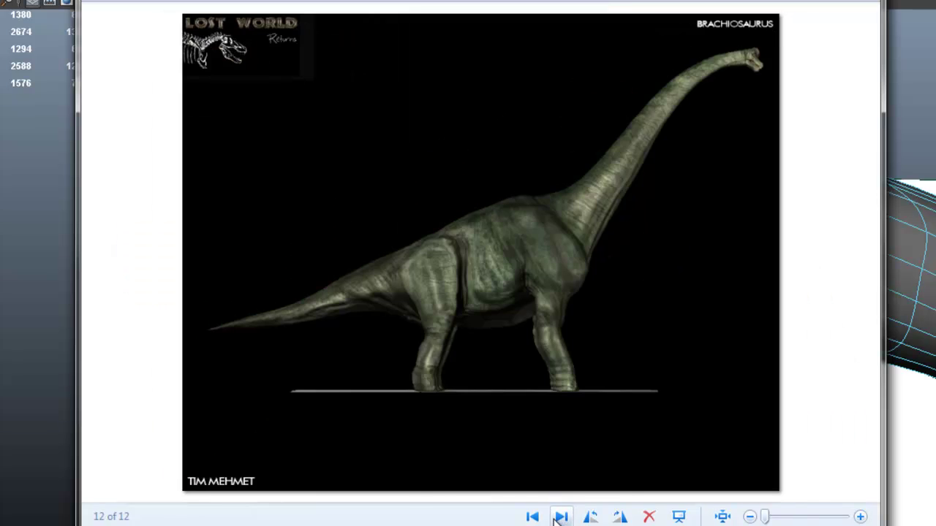
pyautogui.click(561, 518)
pyautogui.click(561, 518)
pyautogui.click(561, 518)
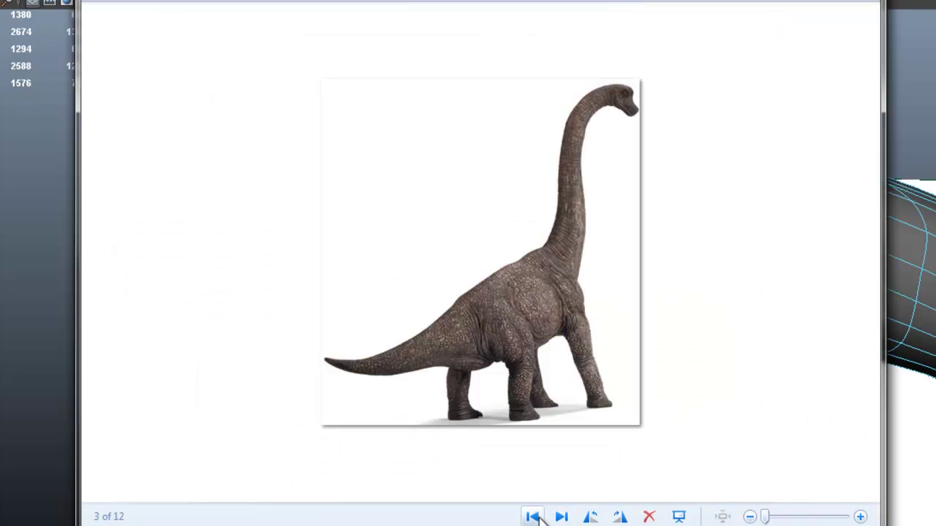
# Step: Compare the mouth corners in the black-background picture and the open-mouthed head sketch, and switch back to Maya
pyautogui.click(533, 517)
pyautogui.scroll(4, 501, 88)
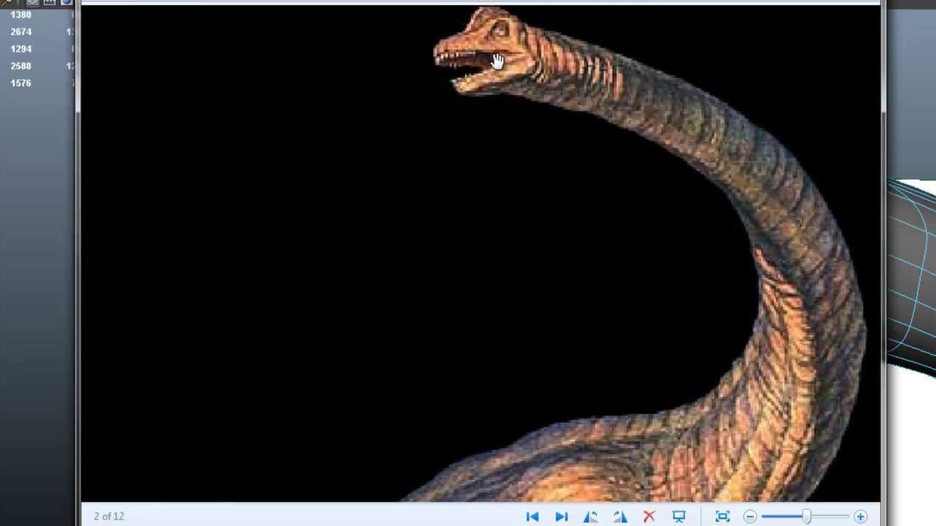
pyautogui.click(561, 517)
pyautogui.click(561, 517)
pyautogui.click(561, 517)
pyautogui.click(561, 517)
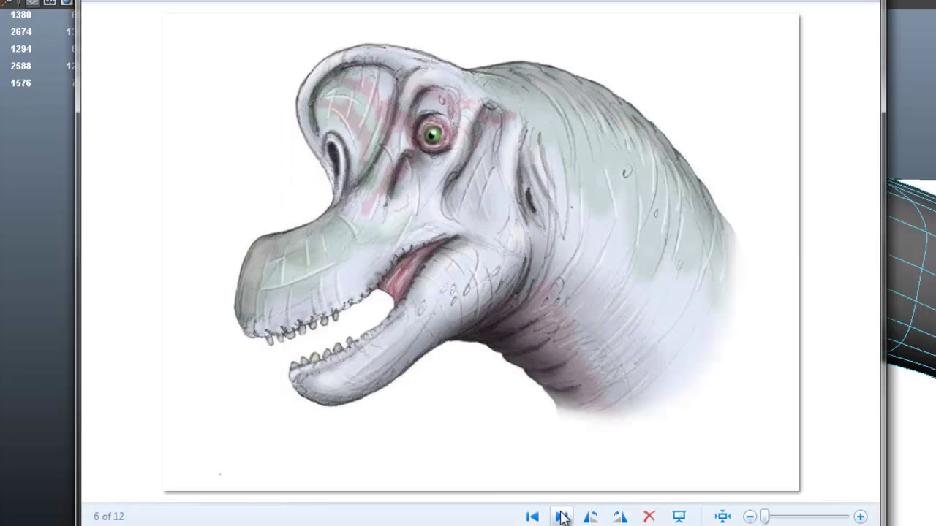
pyautogui.scroll(4, 428, 297)
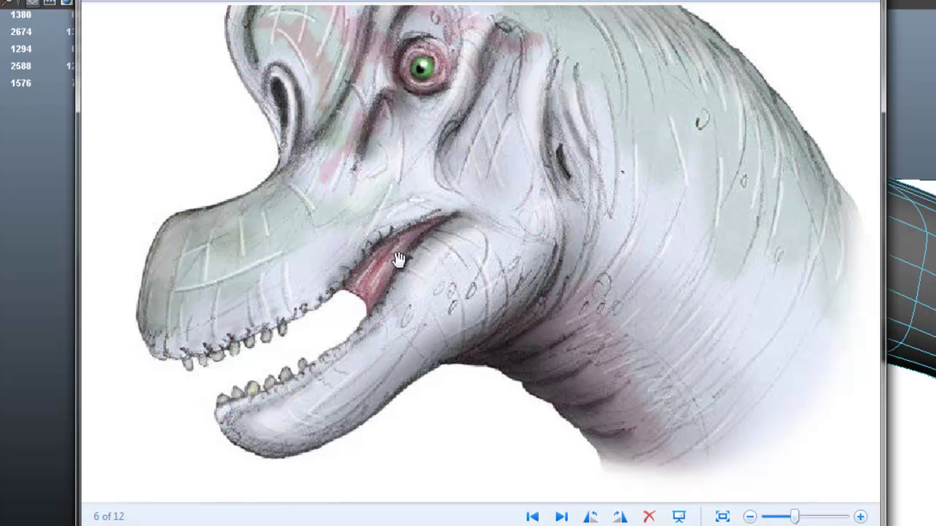
pyautogui.hotkey('alt', 'Tab')
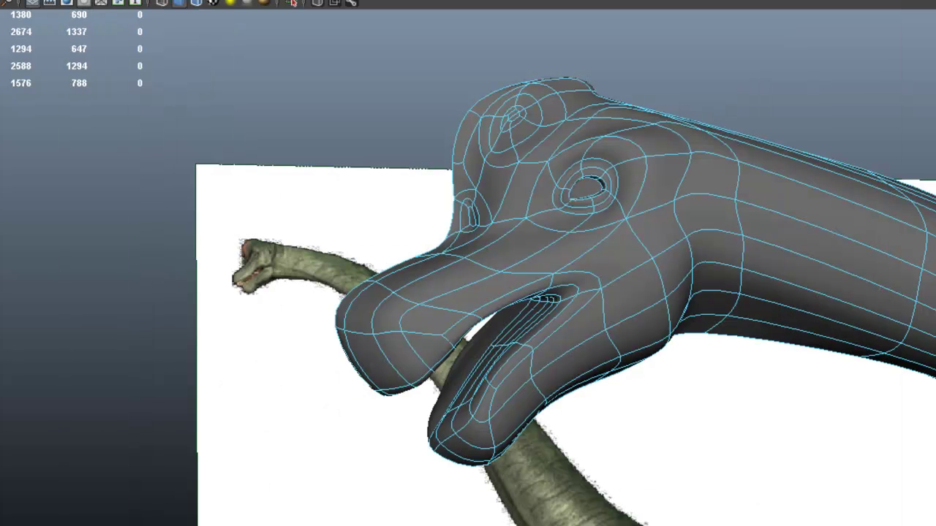
# Step: Switch to face selection, select the faces around the corner of the mouth and extrude them
pyautogui.keyDown('alt'); pyautogui.moveTo(585, 255); pyautogui.dragTo(600, 274); pyautogui.keyUp('alt')
pyautogui.keyDown('alt'); pyautogui.moveTo(600, 273); pyautogui.dragTo(877, 276, button='right'); pyautogui.keyUp('alt')
pyautogui.keyDown('alt'); pyautogui.moveTo(657, 264); pyautogui.dragTo(607, 253, button='middle'); pyautogui.keyUp('alt')
pyautogui.moveTo(594, 246); pyautogui.dragTo(595, 266, button='right')
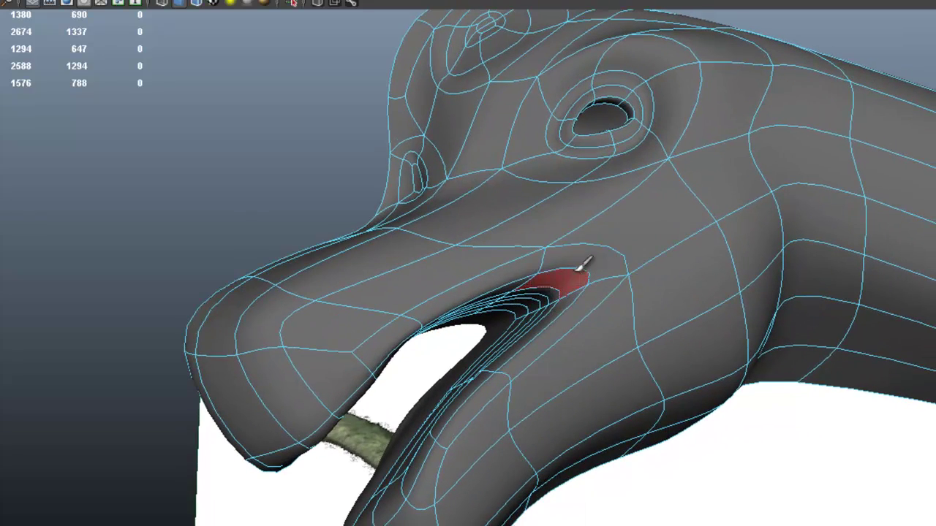
pyautogui.moveTo(577, 271); pyautogui.dragTo(592, 264)
pyautogui.keyDown('alt'); pyautogui.moveTo(598, 261); pyautogui.dragTo(566, 260, button='middle'); pyautogui.keyUp('alt')
pyautogui.moveTo(614, 253)
pyautogui.keyDown('alt'); pyautogui.mouseDown()
pyautogui.moveTo(678, 250)
pyautogui.moveTo(614, 264)
pyautogui.mouseUp(); pyautogui.keyUp('alt')
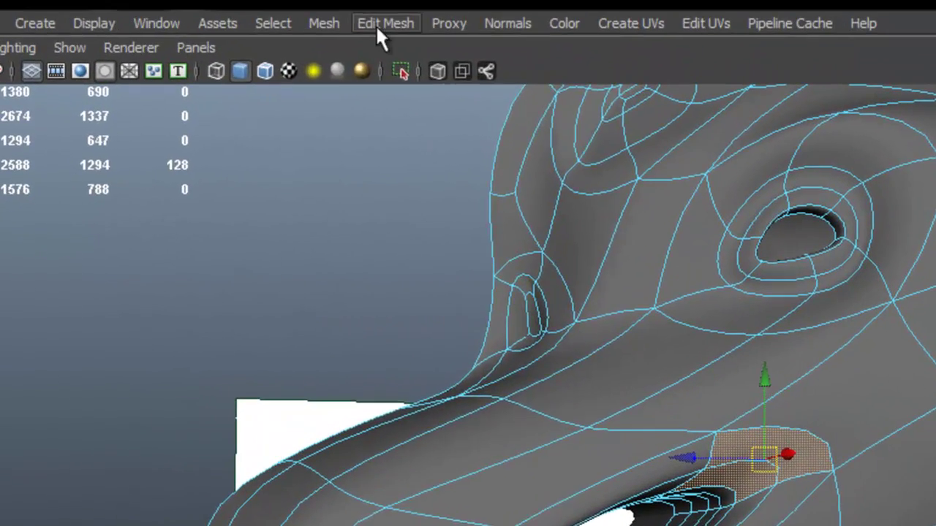
pyautogui.click(375, 24)
pyautogui.click(458, 83)
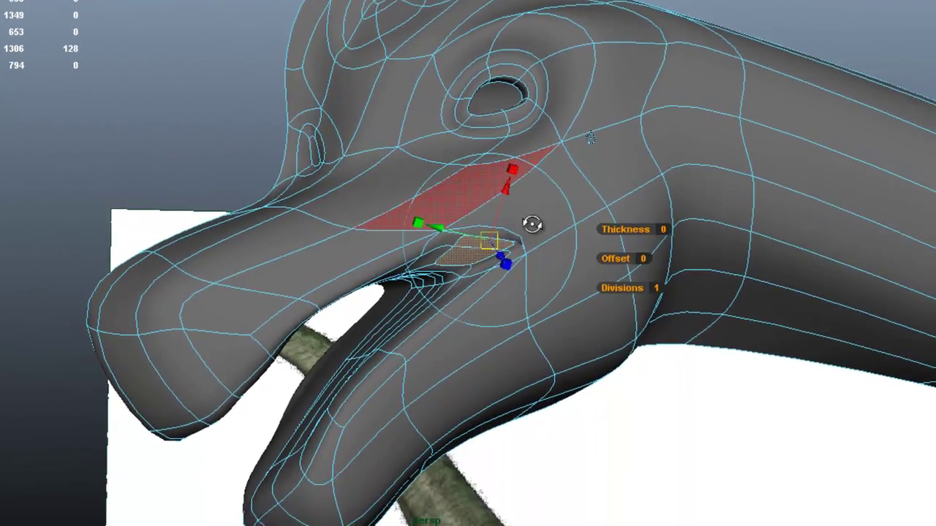
# Step: Switch to edge selection and select individual edges of the new inner loop around the mouth corner
pyautogui.keyDown('alt'); pyautogui.moveTo(510, 223); pyautogui.dragTo(527, 226); pyautogui.keyUp('alt')
pyautogui.keyDown('alt'); pyautogui.moveTo(527, 226); pyautogui.dragTo(664, 228, button='right'); pyautogui.keyUp('alt')
pyautogui.press('Tab')
pyautogui.moveTo(519, 189); pyautogui.dragTo(520, 149, button='right')
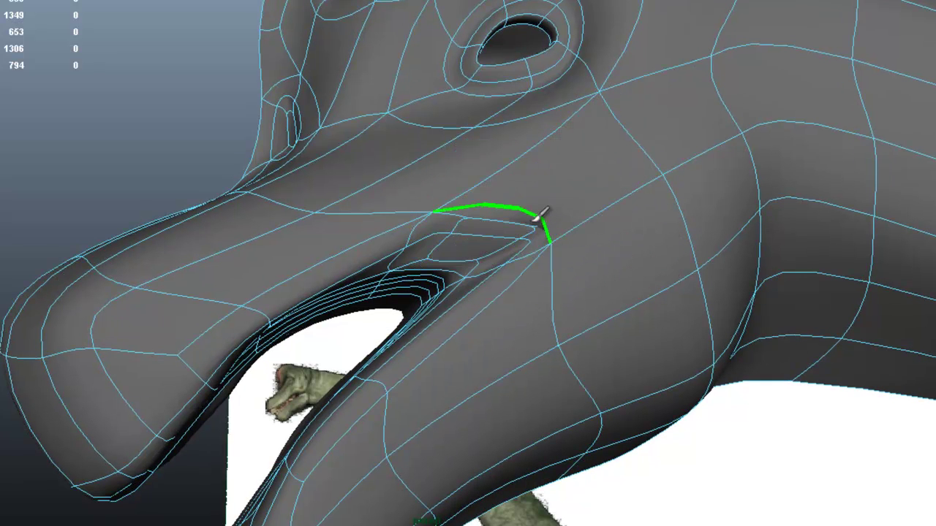
pyautogui.moveTo(514, 211); pyautogui.dragTo(571, 188)
pyautogui.moveTo(528, 247)
pyautogui.keyDown('alt'); pyautogui.mouseDown()
pyautogui.moveTo(623, 215)
pyautogui.moveTo(560, 237)
pyautogui.mouseUp(); pyautogui.keyUp('alt')
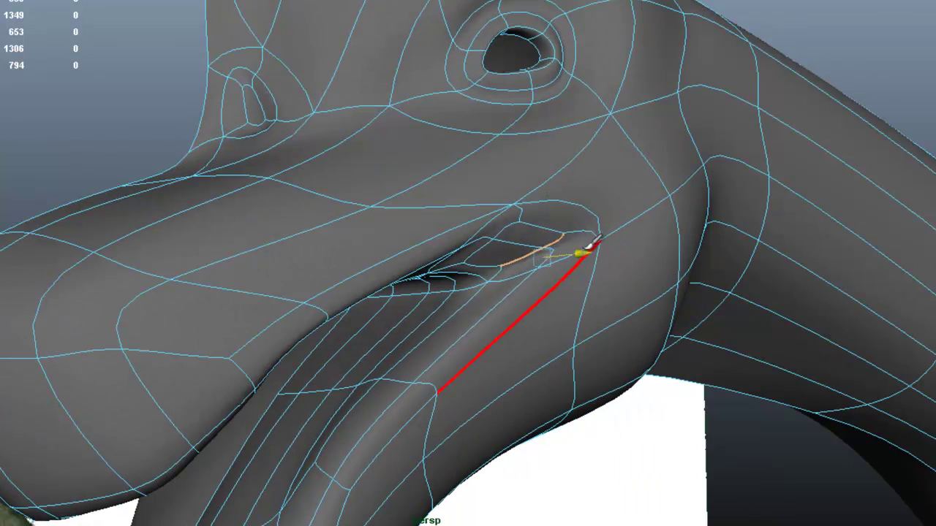
pyautogui.keyDown('alt'); pyautogui.moveTo(589, 245); pyautogui.dragTo(515, 213); pyautogui.keyUp('alt')
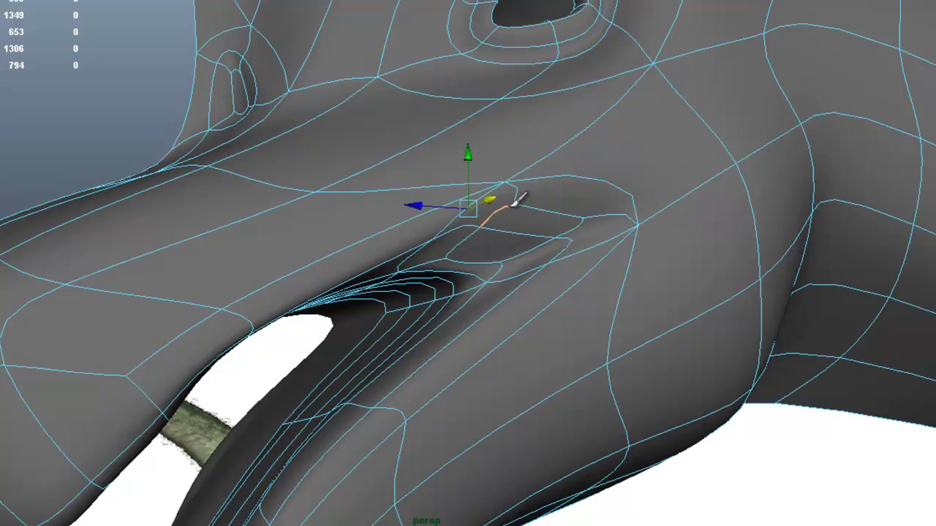
pyautogui.moveTo(475, 162); pyautogui.dragTo(476, 185)
pyautogui.keyDown('alt'); pyautogui.moveTo(479, 192); pyautogui.dragTo(476, 265); pyautogui.keyUp('alt')
pyautogui.click(554, 217)
pyautogui.keyDown('alt'); pyautogui.moveTo(560, 204); pyautogui.dragTo(455, 208); pyautogui.keyUp('alt')
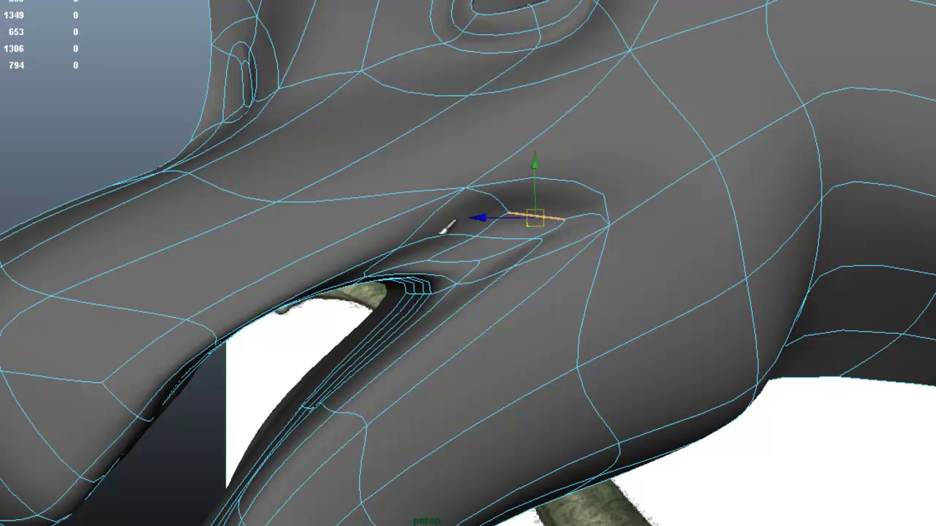
# Step: Try Spin Edge Forward repeatedly on the short curved edge in the upper part of the mouth corner
pyautogui.click(501, 194)
pyautogui.click(499, 195)
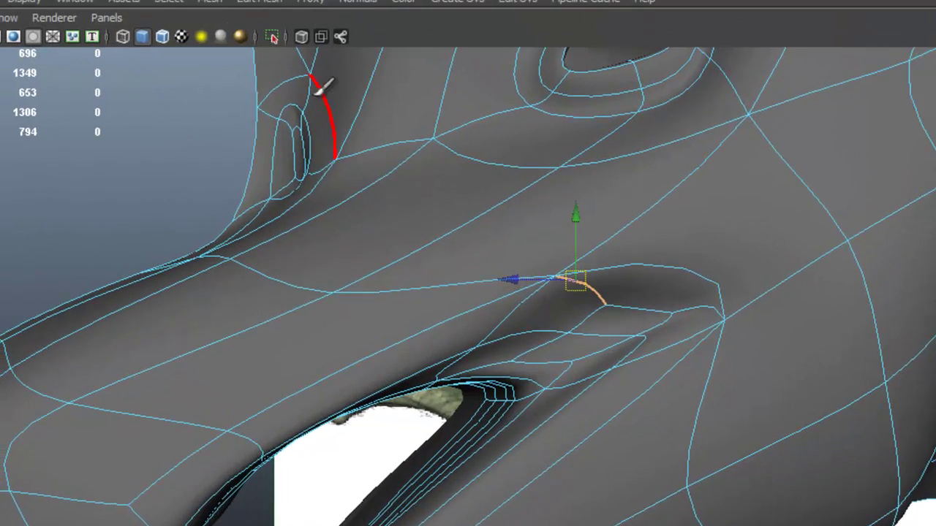
pyautogui.click(294, 19)
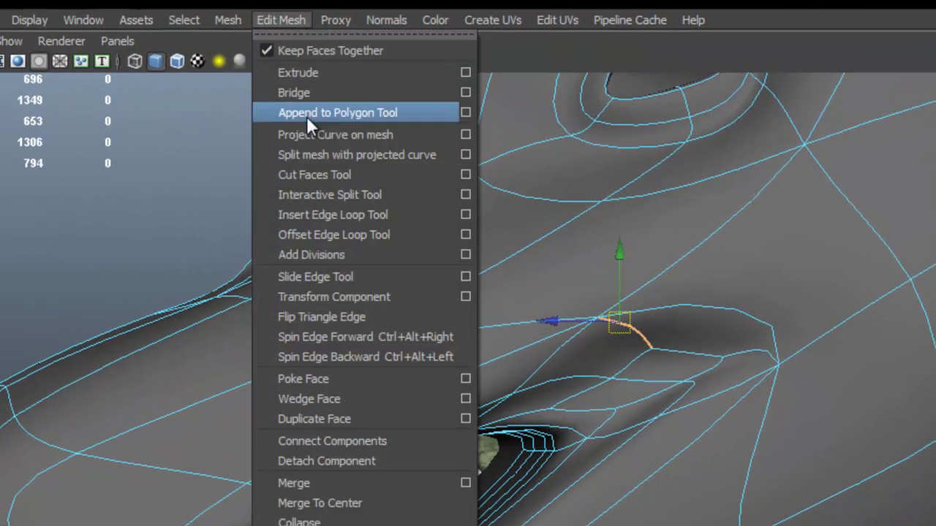
pyautogui.click(421, 337)
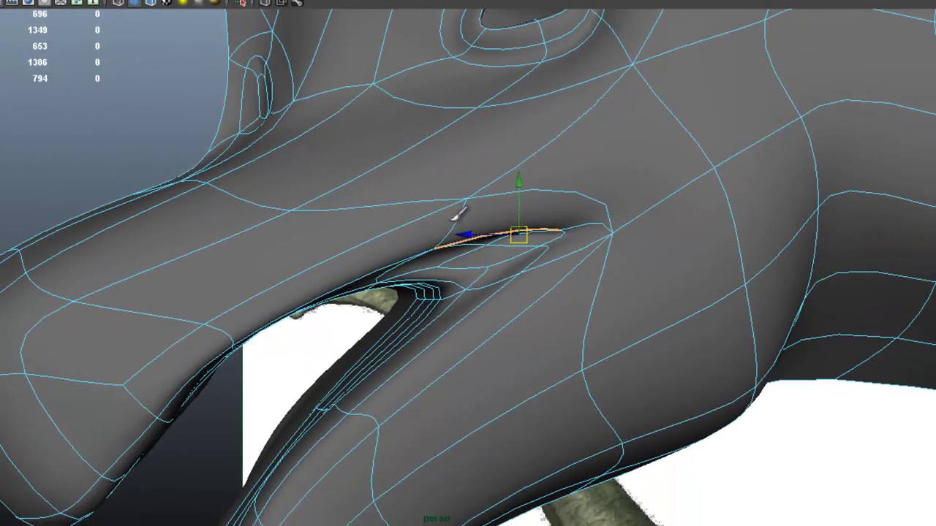
pyautogui.keyDown('alt'); pyautogui.moveTo(520, 203); pyautogui.dragTo(565, 155); pyautogui.keyUp('alt')
pyautogui.press('g')
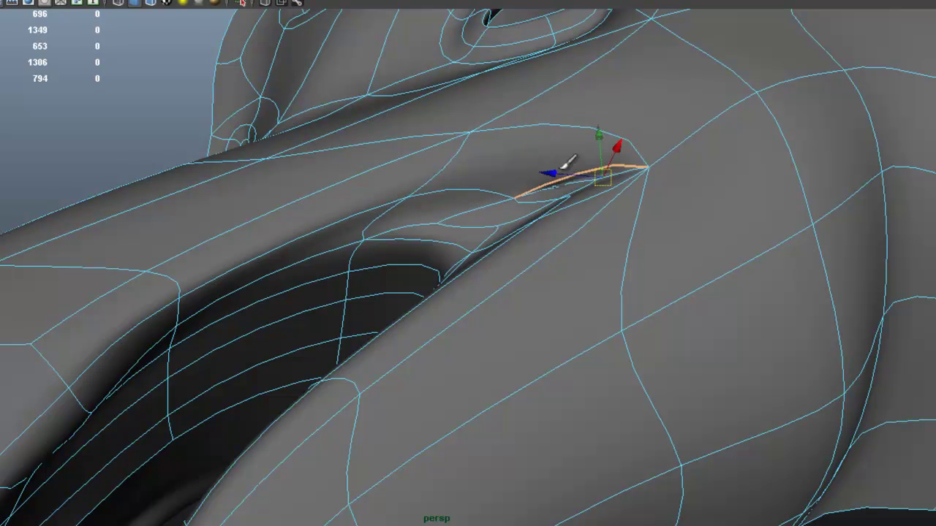
pyautogui.press('g')
# Step: Try spinning the edge that runs from the upper lip into the middle of the mouth corner through its possible directions
pyautogui.click(449, 192)
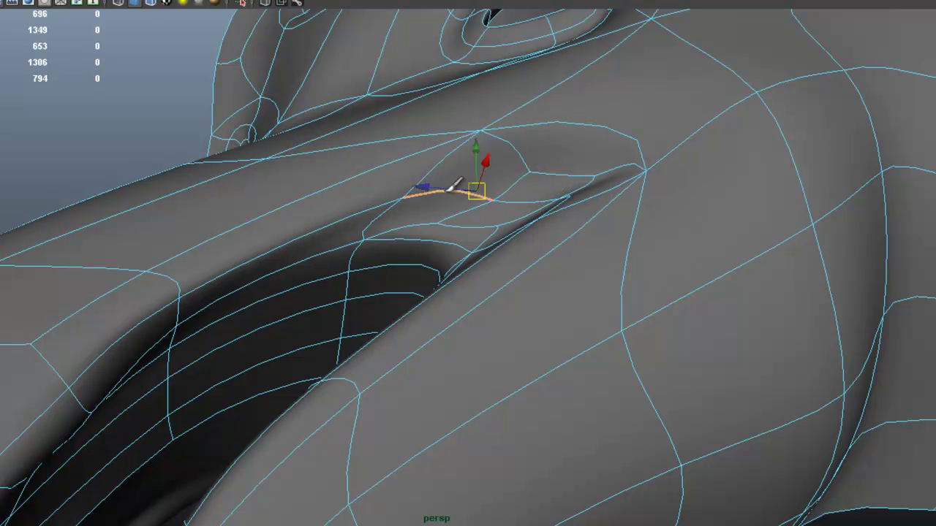
pyautogui.press('g')
pyautogui.keyDown('alt'); pyautogui.moveTo(486, 192); pyautogui.dragTo(501, 244); pyautogui.keyUp('alt')
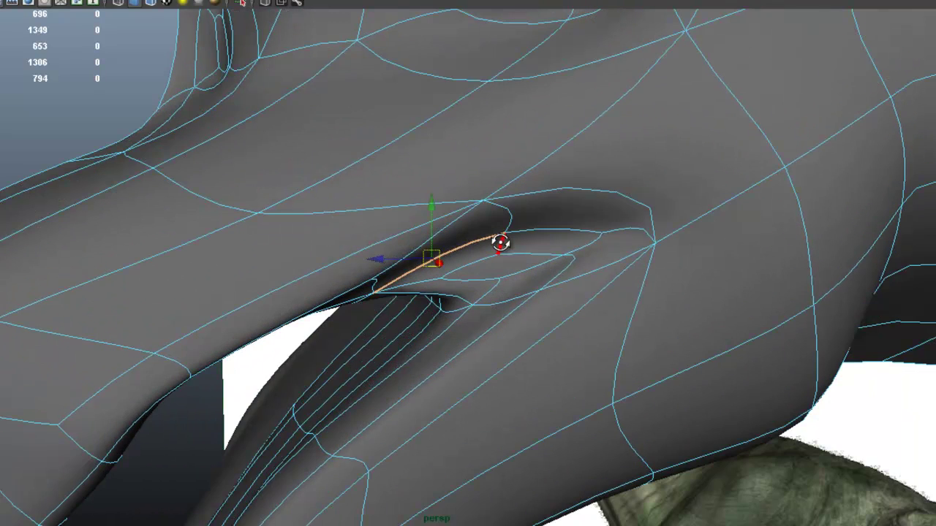
pyautogui.press('g')
pyautogui.press('g')
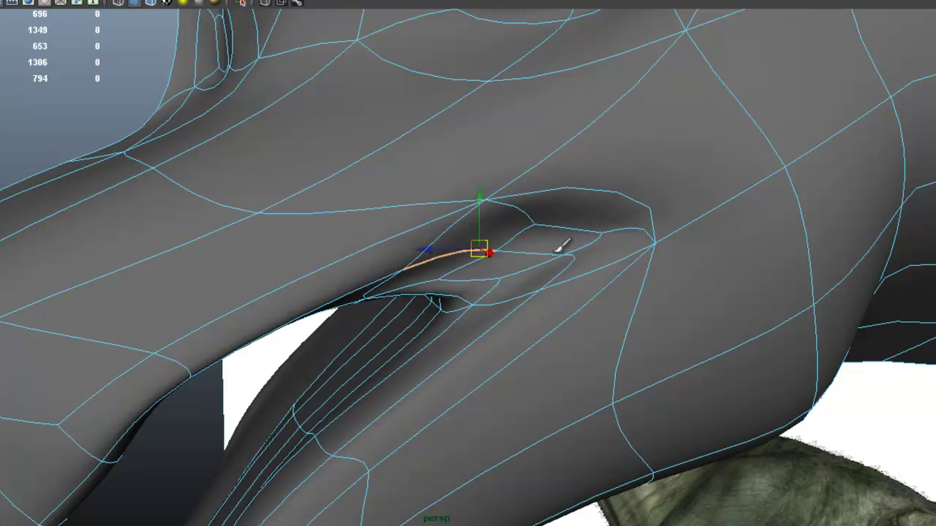
pyautogui.hotkey('ctrl', 'alt', 'Right')
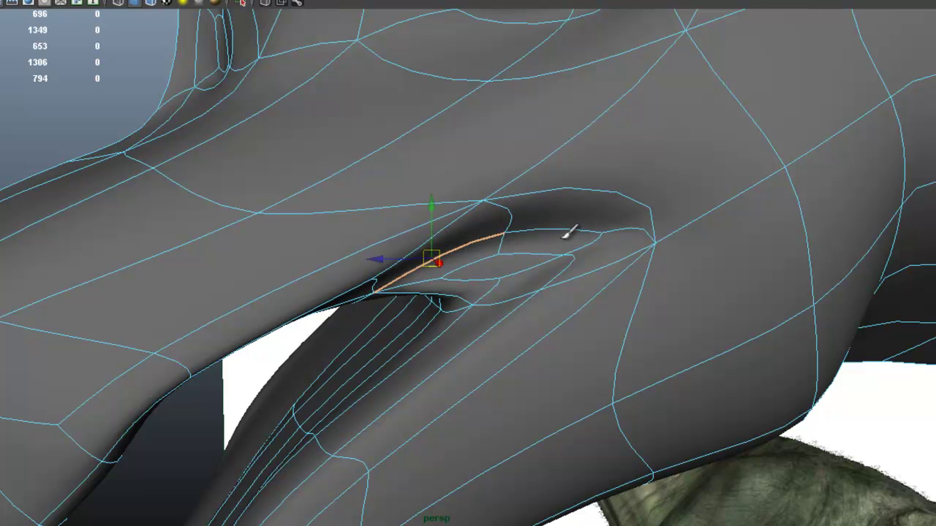
pyautogui.press('g')
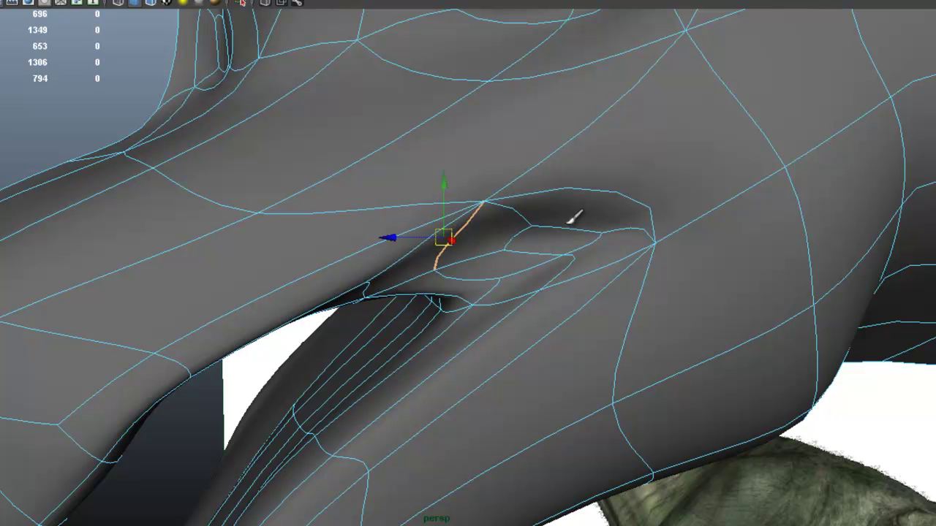
# Step: Select the upper lip edge just in front of the mouth corner and try spinning it forward three times
pyautogui.keyDown('alt'); pyautogui.moveTo(465, 245); pyautogui.dragTo(453, 219); pyautogui.keyUp('alt')
pyautogui.moveTo(365, 239); pyautogui.dragTo(417, 242)
pyautogui.click(416, 241)
pyautogui.press('g')
pyautogui.press('g')
pyautogui.press('g')
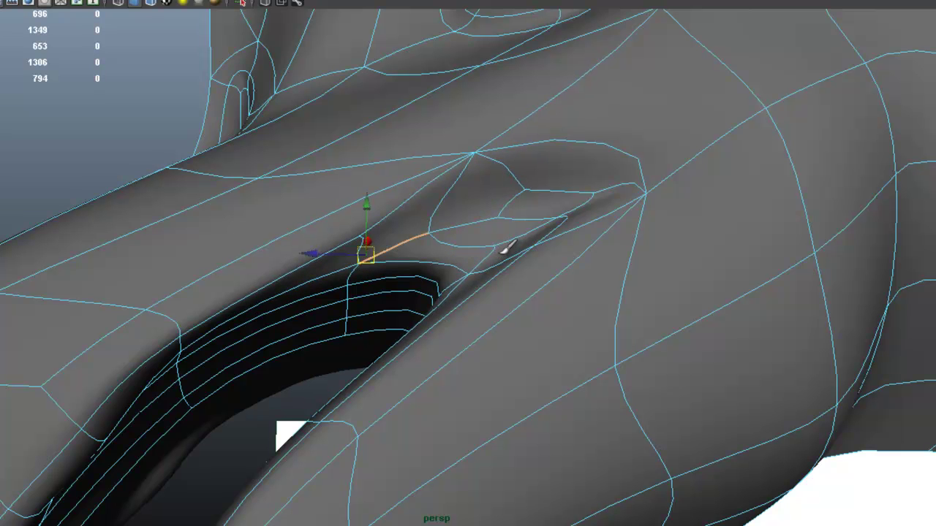
# Step: Try spinning the middle edge inside the mouth corner and the long upper lip edge forward, three times each
pyautogui.click(458, 225)
pyautogui.press('g')
pyautogui.press('g')
pyautogui.press('g')
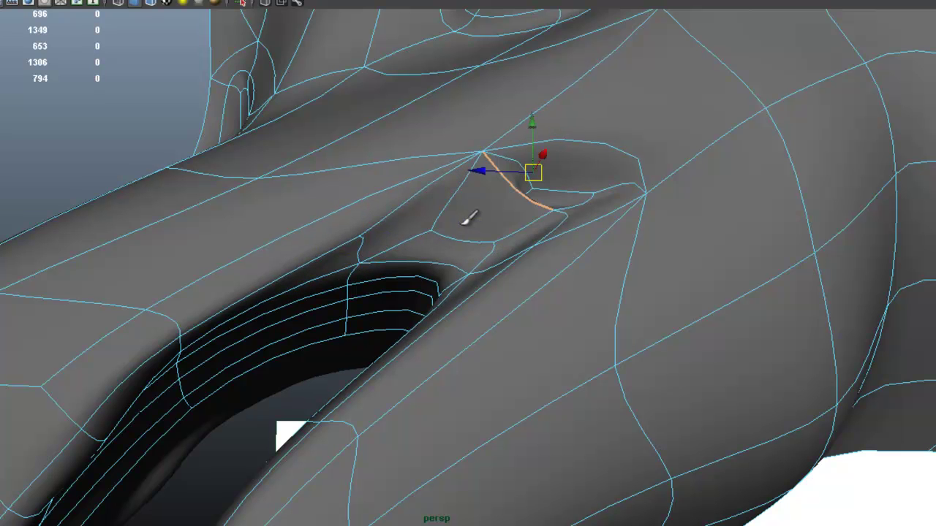
pyautogui.click(404, 206)
pyautogui.press('g')
pyautogui.press('g')
pyautogui.press('g')
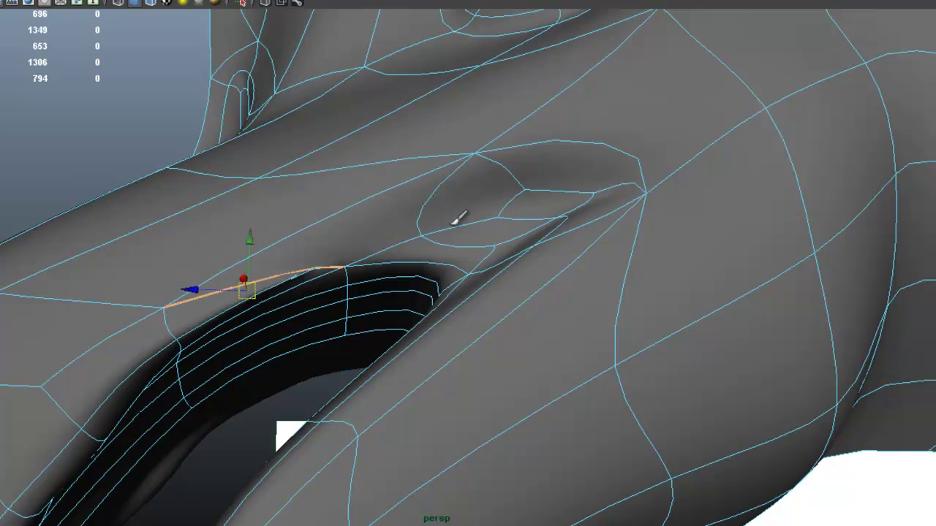
# Step: Try spinning the short curved upper edge and the neighbouring inner edge of the mouth corner forward
pyautogui.click(518, 175)
pyautogui.press('g')
pyautogui.press('g')
pyautogui.press('g')
pyautogui.hotkey('ctrl', 'alt', 'Right')
pyautogui.hotkey('ctrl', 'alt', 'Right')
pyautogui.hotkey('ctrl', 'alt', 'Right')
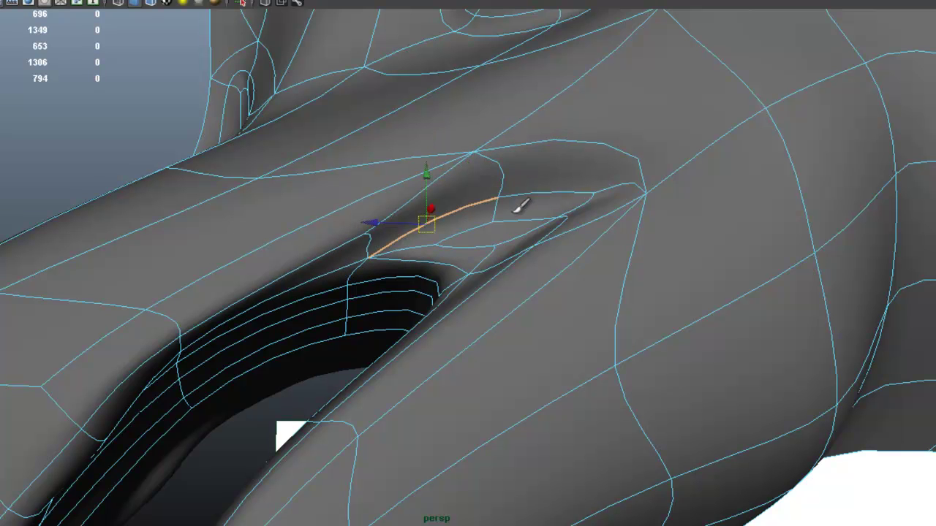
# Step: Try different spins on the short curved upper edge, and spin the middle inner edge of the mouth corner forward
pyautogui.keyDown('alt'); pyautogui.moveTo(521, 204); pyautogui.dragTo(528, 228); pyautogui.keyUp('alt')
pyautogui.click(520, 204)
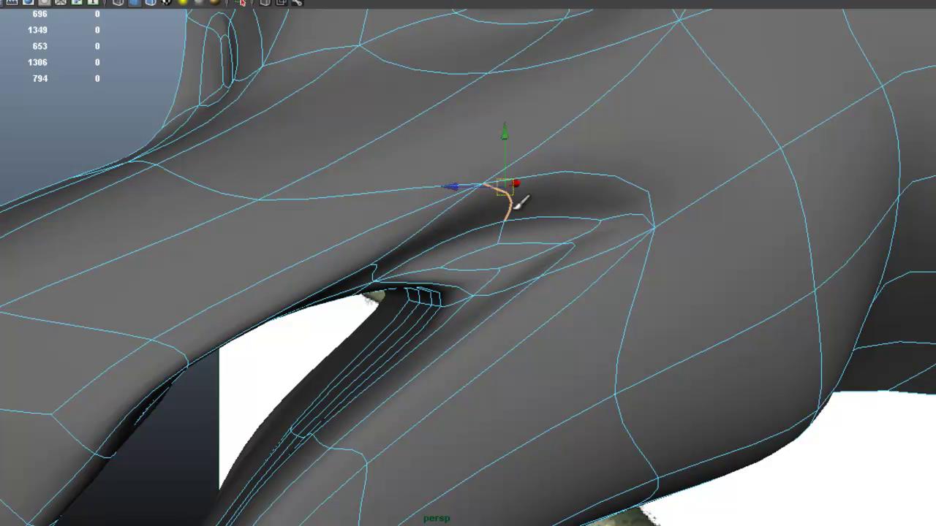
pyautogui.press('g')
pyautogui.hotkey('ctrl', 'z')
pyautogui.press('g')
pyautogui.press('g')
pyautogui.press('g')
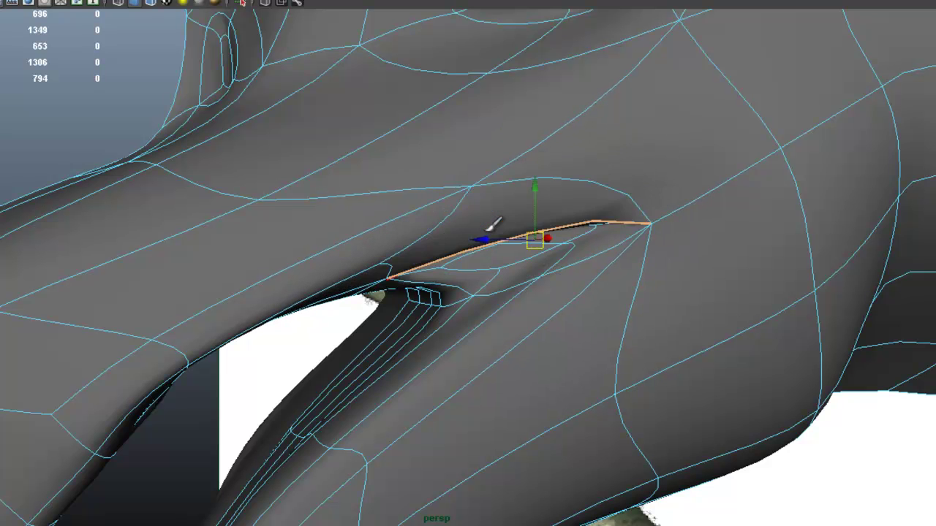
pyautogui.click(488, 229)
pyautogui.press('g')
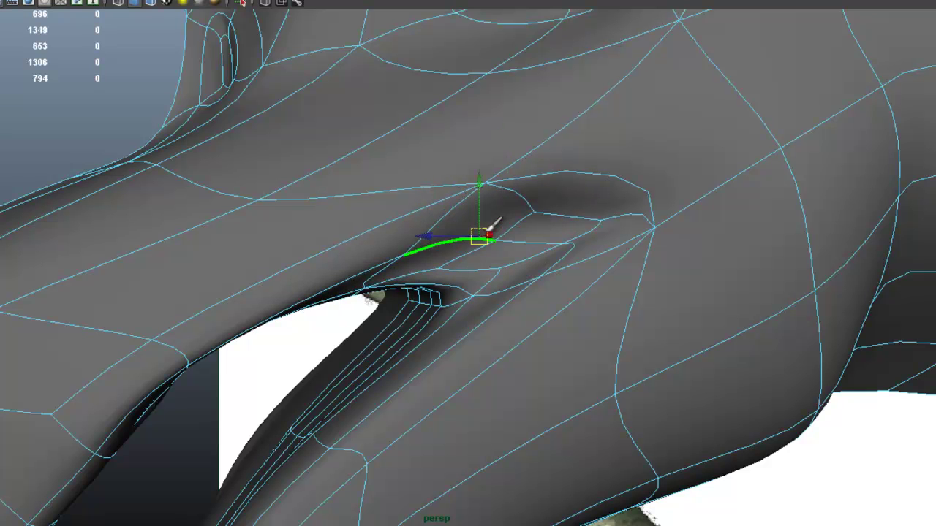
# Step: Try spinning the edge at the rear tip of the mouth corner and the long lower lip edge forward, three times each
pyautogui.click(577, 262)
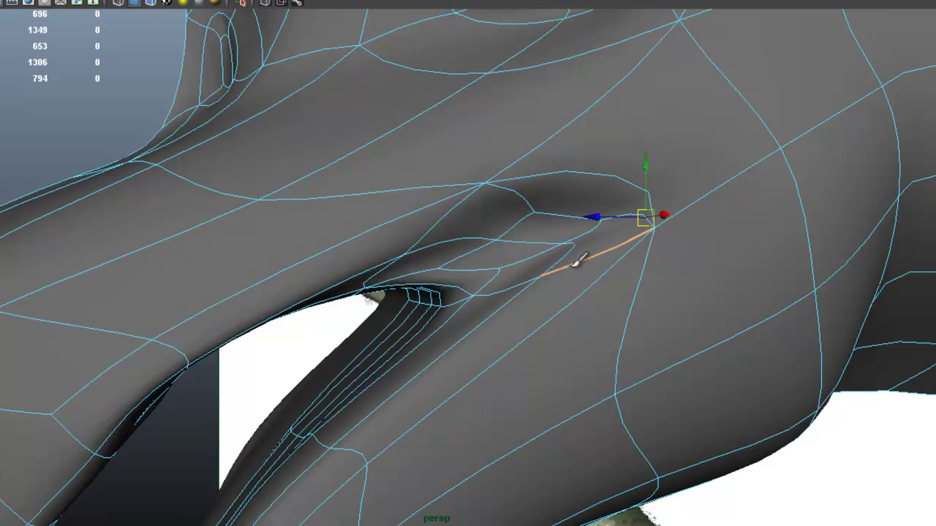
pyautogui.press('g')
pyautogui.press('g')
pyautogui.press('g')
pyautogui.click(536, 283)
pyautogui.press('g')
pyautogui.press('g')
pyautogui.press('g')
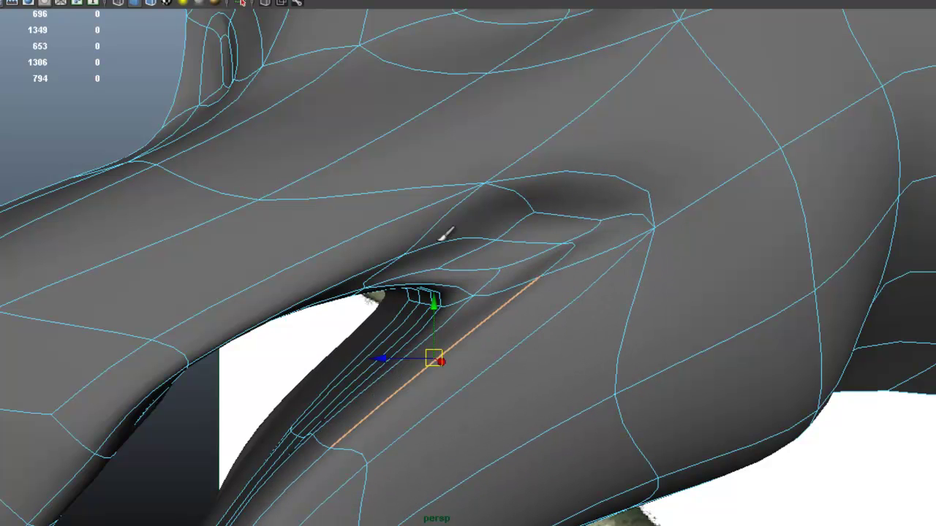
# Step: Try spinning the inner edge in the rear part of the mouth corner forward three times
pyautogui.click(578, 248)
pyautogui.press('g')
pyautogui.press('g')
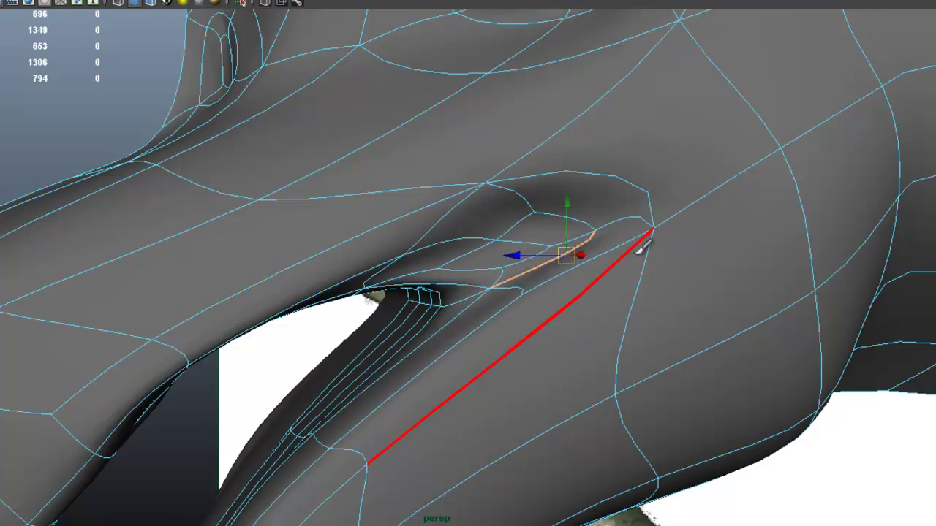
pyautogui.press('g')
# Step: Select the edge between the mouth corner and the lower lip and try Spin Edge Forward on it repeatedly
pyautogui.click(535, 277)
pyautogui.hotkey('ctrl', 'alt', 'Right')
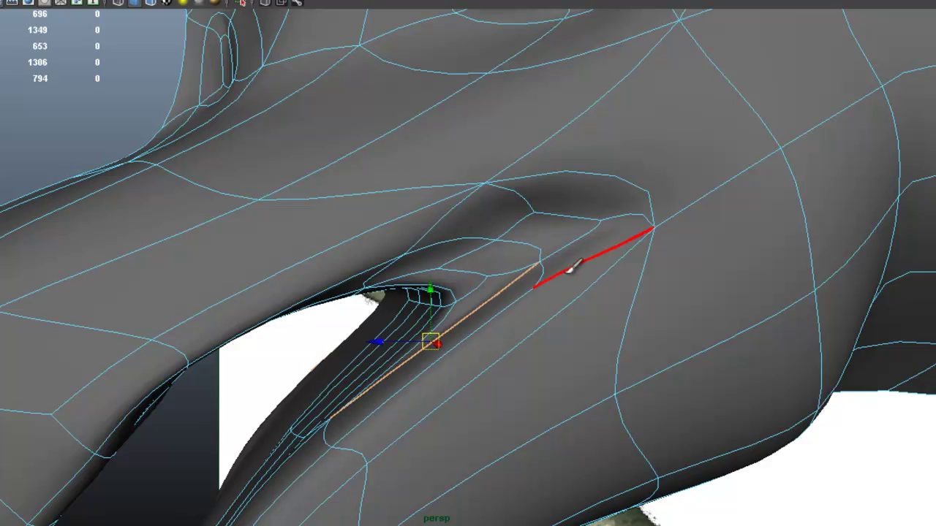
pyautogui.keyDown('alt'); pyautogui.moveTo(588, 281); pyautogui.dragTo(659, 279); pyautogui.keyUp('alt')
pyautogui.hotkey('ctrl', 'alt', 'Right')
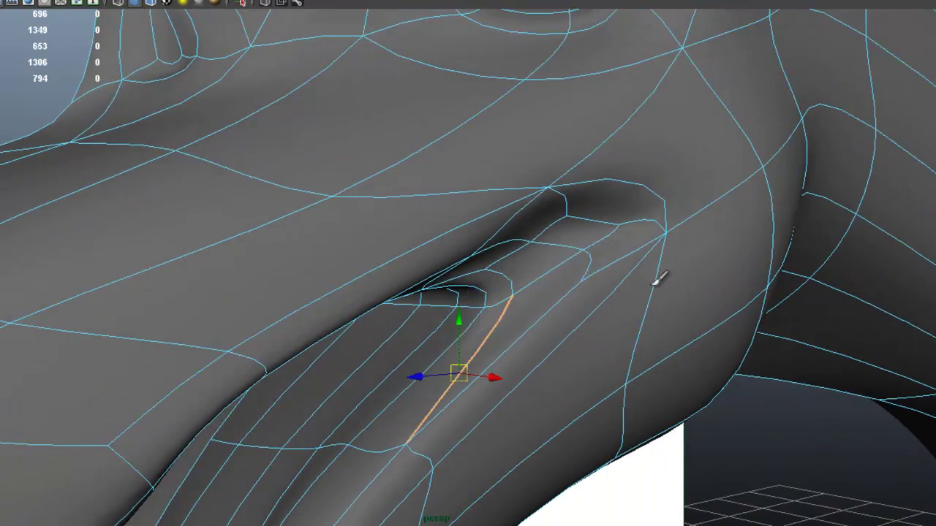
pyautogui.moveTo(577, 291)
pyautogui.keyDown('alt'); pyautogui.mouseDown()
pyautogui.moveTo(509, 288)
pyautogui.moveTo(575, 286)
pyautogui.mouseUp(); pyautogui.keyUp('alt')
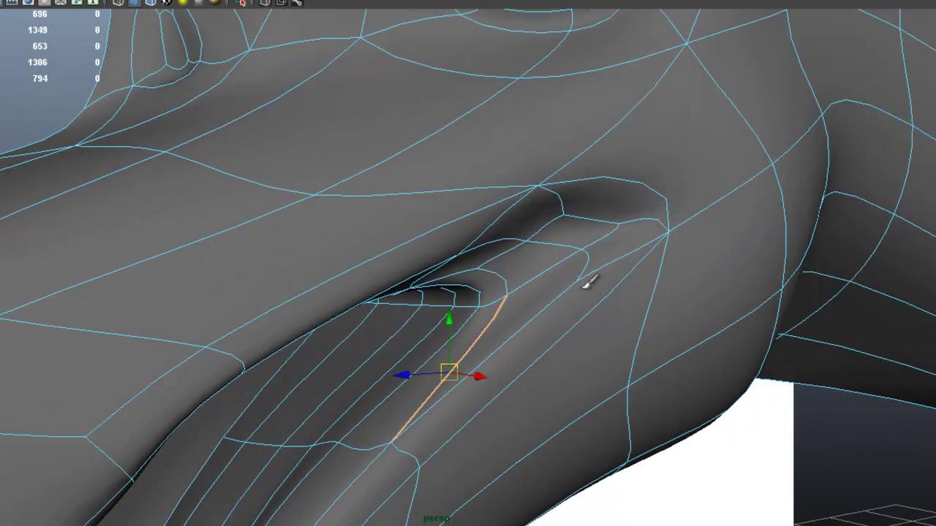
pyautogui.hotkey('ctrl', 'alt', 'Right')
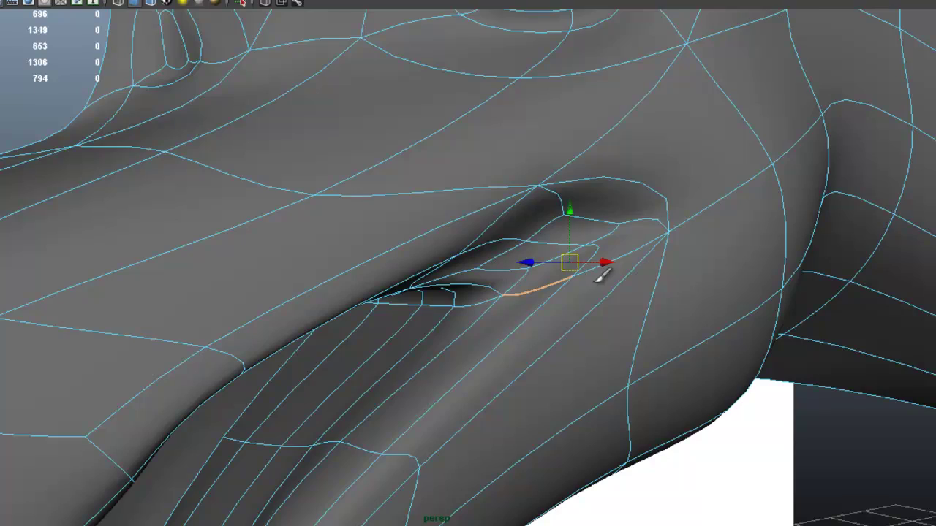
pyautogui.keyDown('alt'); pyautogui.moveTo(556, 286); pyautogui.dragTo(600, 293); pyautogui.keyUp('alt')
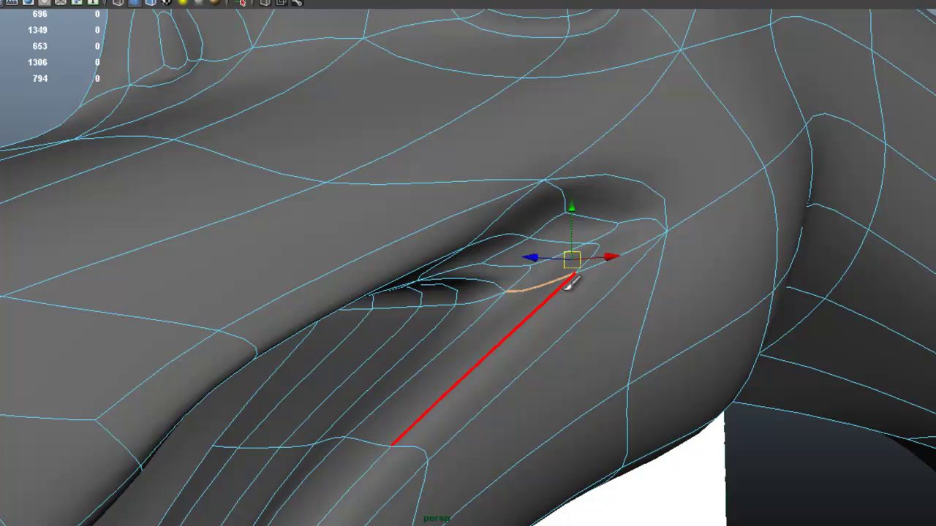
pyautogui.click(240, 1)
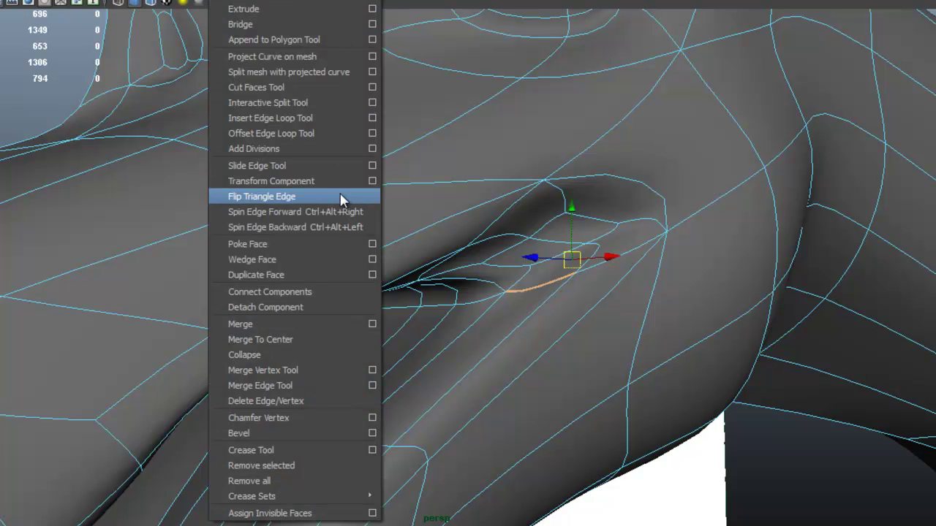
pyautogui.click(342, 214)
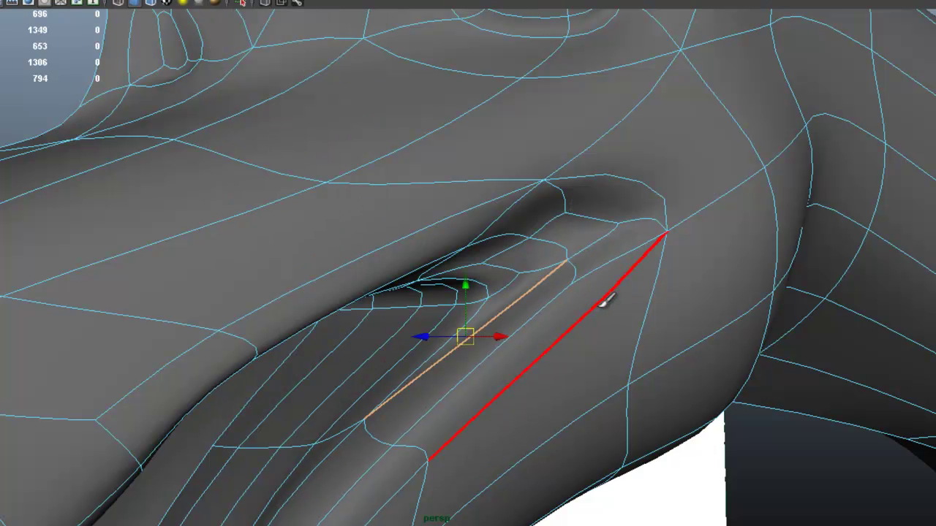
pyautogui.press('g')
pyautogui.keyDown('alt'); pyautogui.moveTo(567, 318); pyautogui.dragTo(527, 319); pyautogui.keyUp('alt')
# Step: Select the short upper lip edge at the mouth opening and try spinning it forward three times
pyautogui.keyDown('alt'); pyautogui.moveTo(408, 271); pyautogui.dragTo(396, 250); pyautogui.keyUp('alt')
pyautogui.click(381, 244)
pyautogui.hotkey('ctrl', 'alt', 'Right')
pyautogui.hotkey('ctrl', 'alt', 'Right')
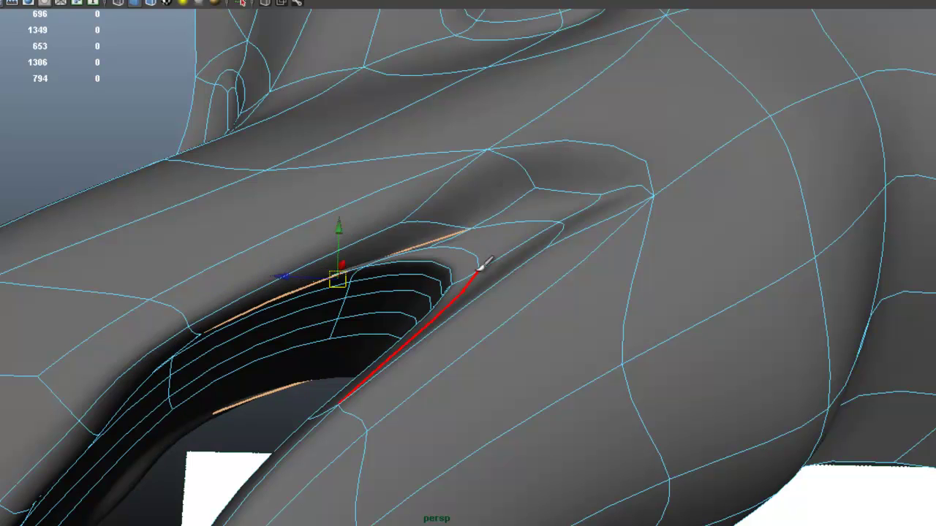
pyautogui.keyDown('alt'); pyautogui.moveTo(462, 278); pyautogui.dragTo(460, 253); pyautogui.keyUp('alt')
pyautogui.hotkey('ctrl', 'alt', 'Right')
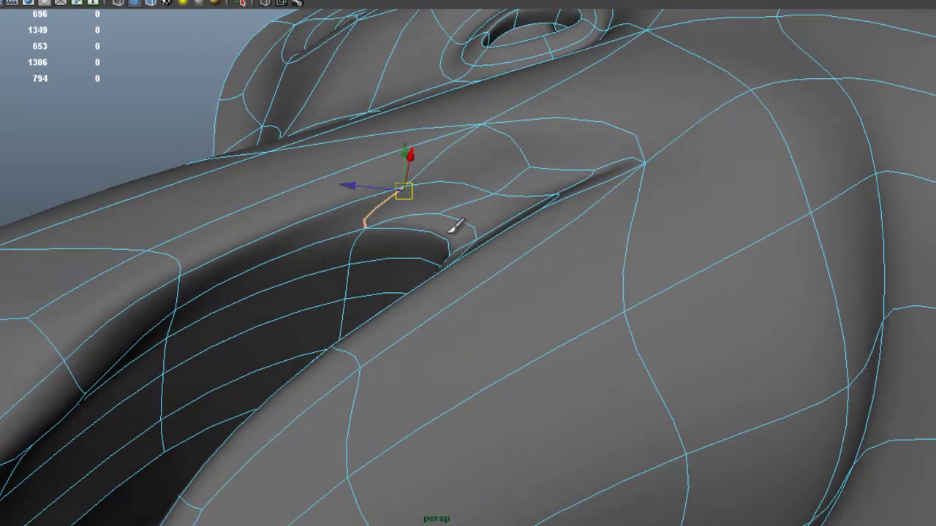
# Step: Try spinning the edge between the upper lip and the middle of the mouth corner forward once more
pyautogui.click(445, 179)
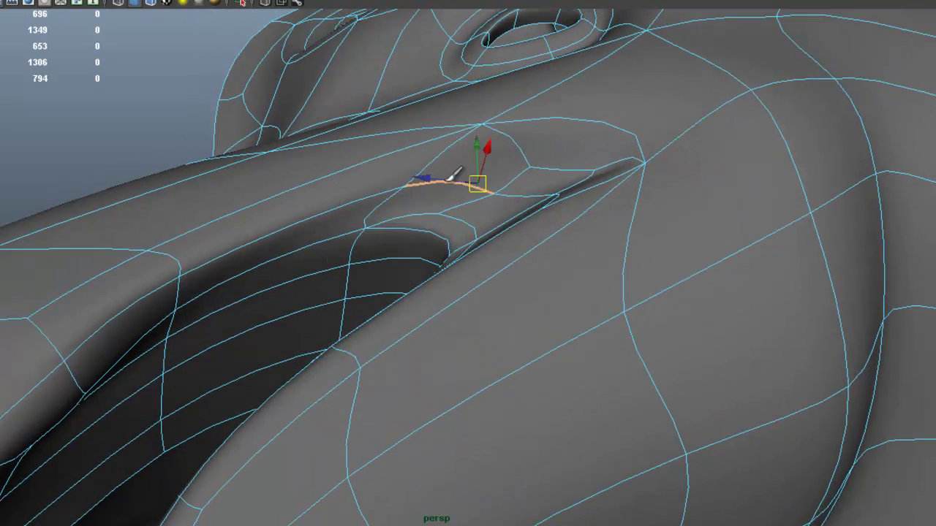
pyautogui.hotkey('ctrl', 'alt', 'Right')
pyautogui.keyDown('alt'); pyautogui.moveTo(475, 203); pyautogui.dragTo(470, 242); pyautogui.keyUp('alt')
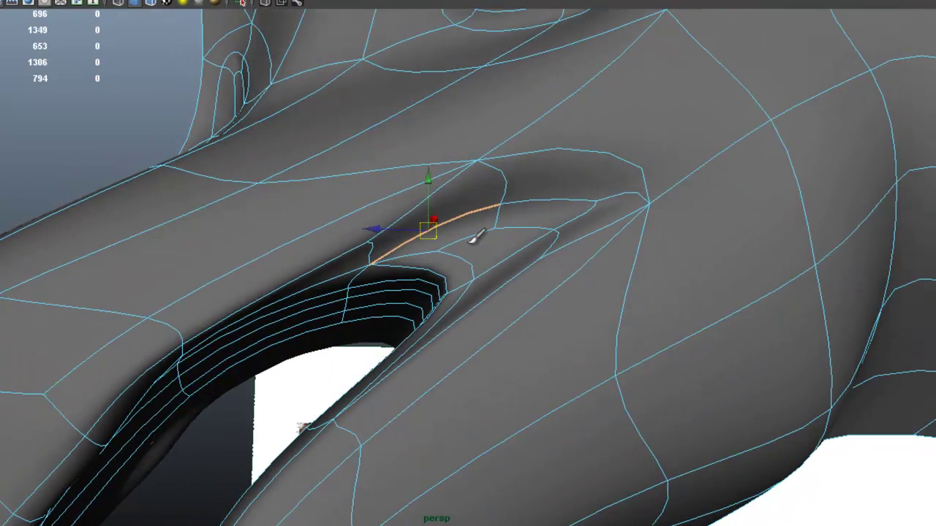
pyautogui.hotkey('ctrl', 'alt', 'Right')
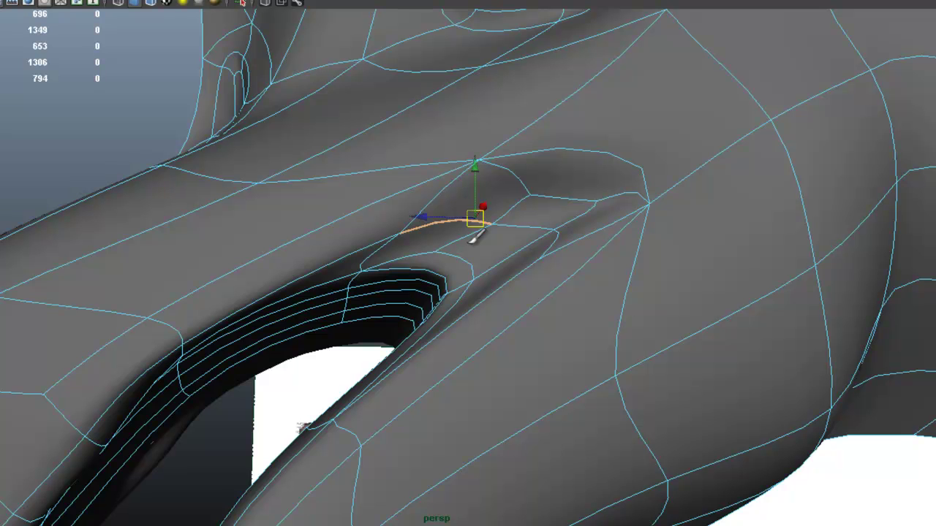
# Step: Return the spun middle edge of the mouth corner to its original position and try spinning the short edge joining it to the upper lip
pyautogui.hotkey('ctrl', 'z')
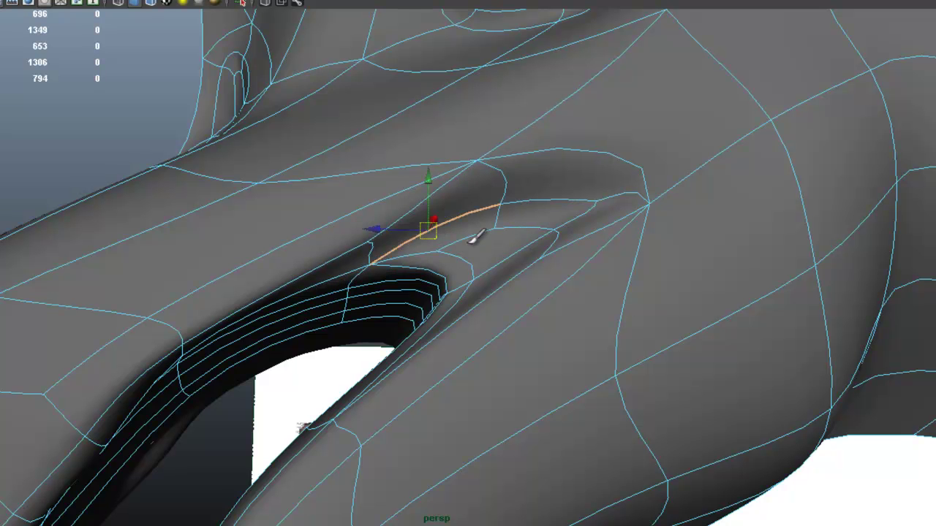
pyautogui.keyDown('alt'); pyautogui.moveTo(500, 212); pyautogui.dragTo(513, 212); pyautogui.keyUp('alt')
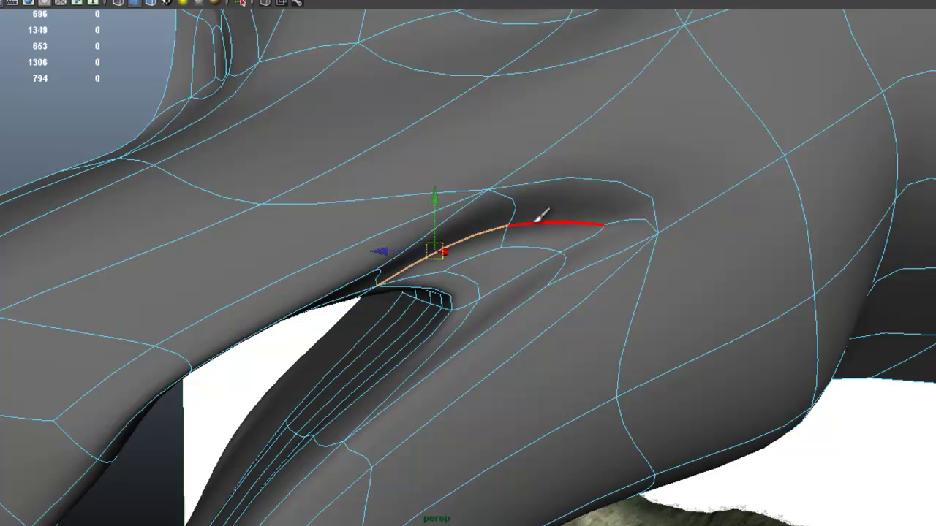
pyautogui.click(522, 196)
pyautogui.hotkey('ctrl', 'z')
pyautogui.hotkey('ctrl', 'z')
pyautogui.hotkey('ctrl', 'z')
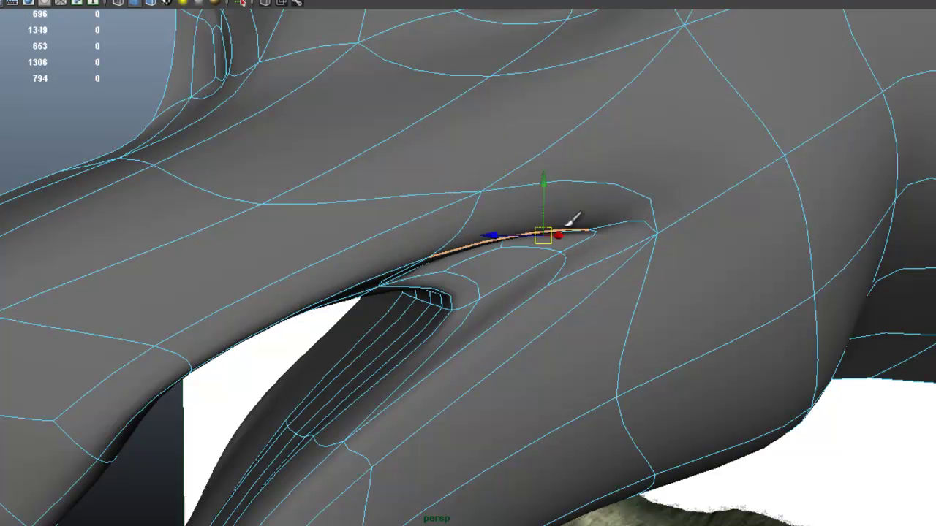
pyautogui.keyDown('alt'); pyautogui.moveTo(567, 219); pyautogui.dragTo(552, 162); pyautogui.keyUp('alt')
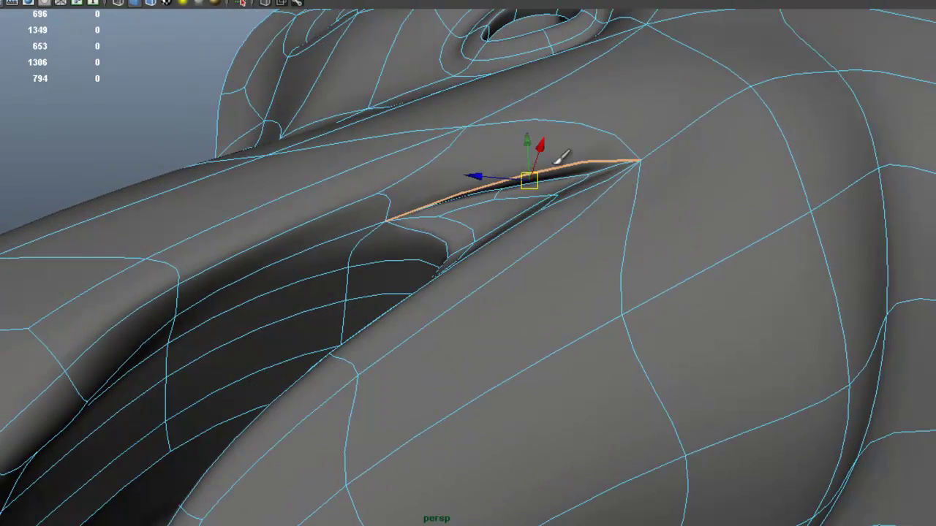
pyautogui.hotkey('shift', 'z')
# Step: Select the upper lip edge just in front of the mouth corner and try Spin Edge Forward on it repeatedly
pyautogui.click(425, 162)
pyautogui.hotkey('ctrl', 'Delete')
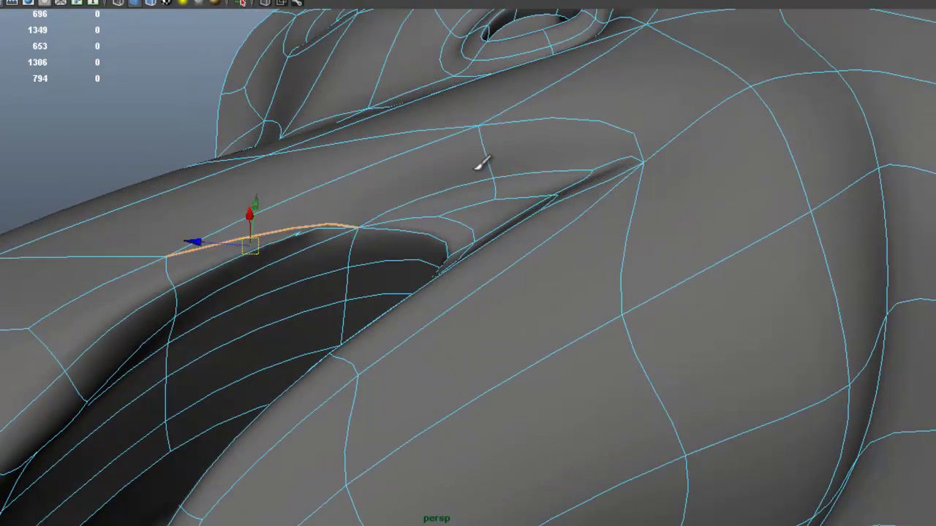
pyautogui.hotkey('ctrl', 'alt', 'Right')
pyautogui.hotkey('ctrl', 'alt', 'Right')
# Step: Try spinning the outer edge that arches over the mouth corner forward through its full cycle
pyautogui.hotkey('shift', 'z')
pyautogui.hotkey('shift', 'z')
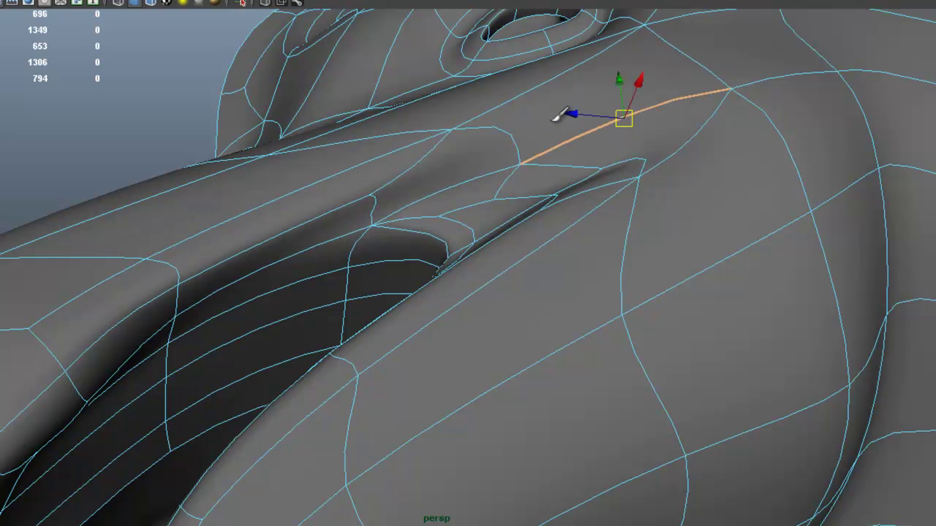
pyautogui.hotkey('shift', 'z')
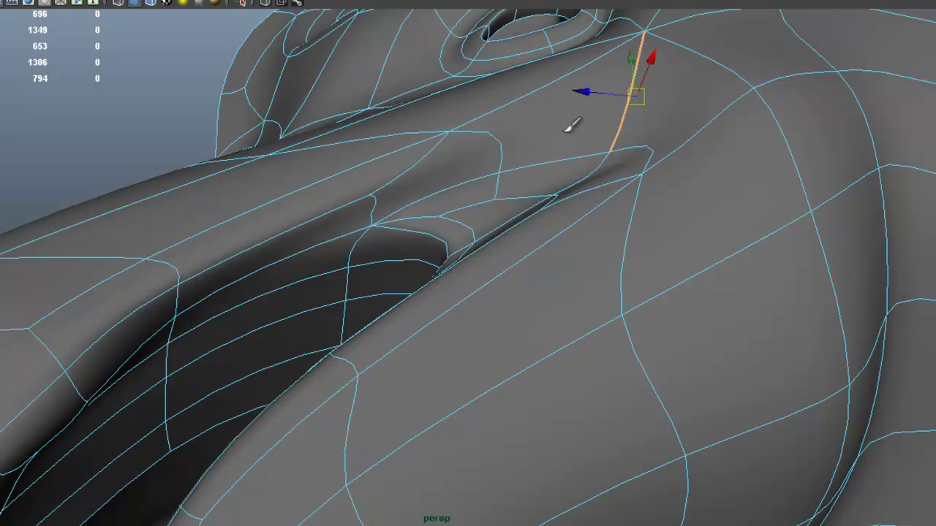
pyautogui.keyDown('alt'); pyautogui.moveTo(567, 146); pyautogui.dragTo(556, 213); pyautogui.keyUp('alt')
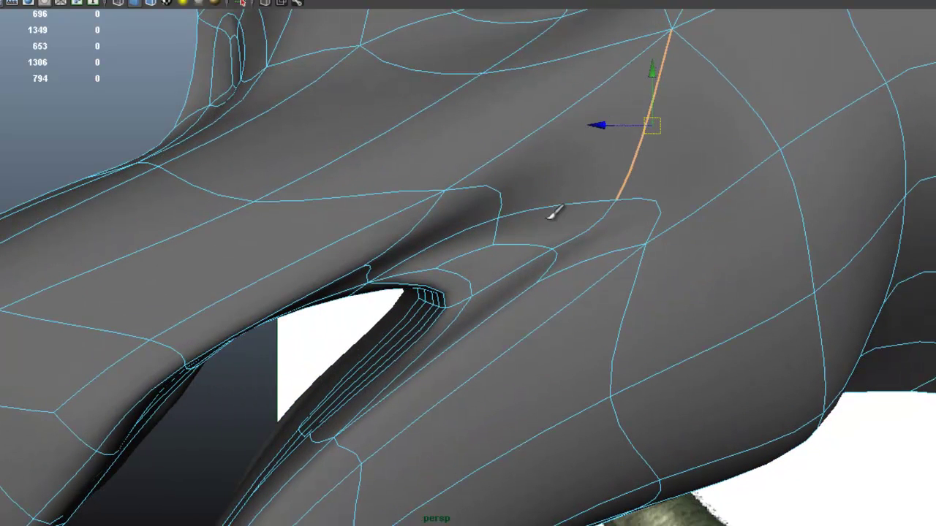
pyautogui.press('g')
# Step: Select the rear edge of the mouth corner's middle loop and try spinning it forward three times
pyautogui.click(560, 216)
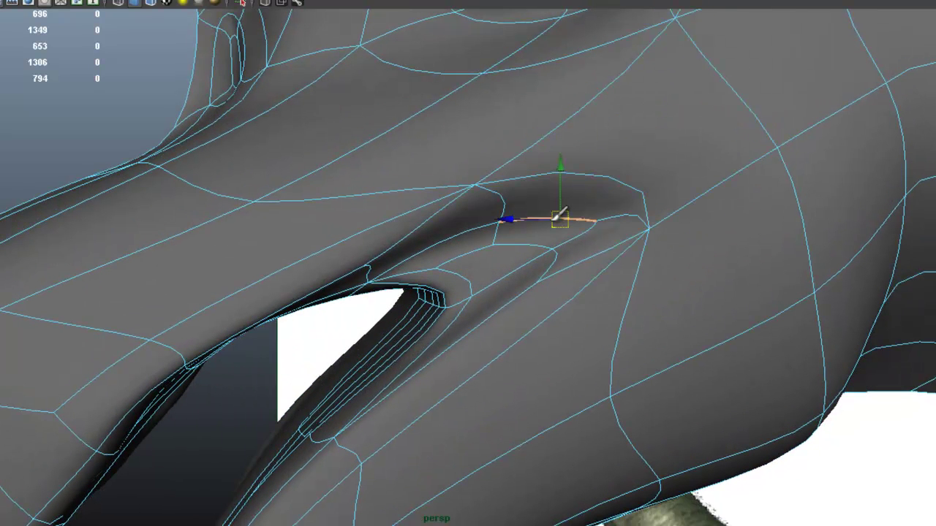
pyautogui.press('g')
pyautogui.press('g')
pyautogui.press('g')
# Step: Select the front edge of the mouth corner's middle loop and try spinning it forward three times
pyautogui.click(463, 230)
pyautogui.press('g')
pyautogui.press('g')
pyautogui.press('g')
# Step: Select the lower rim edge at the rear of the mouth corner and try spinning it forward through its full cycle
pyautogui.keyDown('alt'); pyautogui.moveTo(483, 228); pyautogui.dragTo(570, 222); pyautogui.keyUp('alt')
pyautogui.click(614, 272)
pyautogui.keyDown('alt'); pyautogui.moveTo(545, 283); pyautogui.dragTo(525, 280); pyautogui.keyUp('alt')
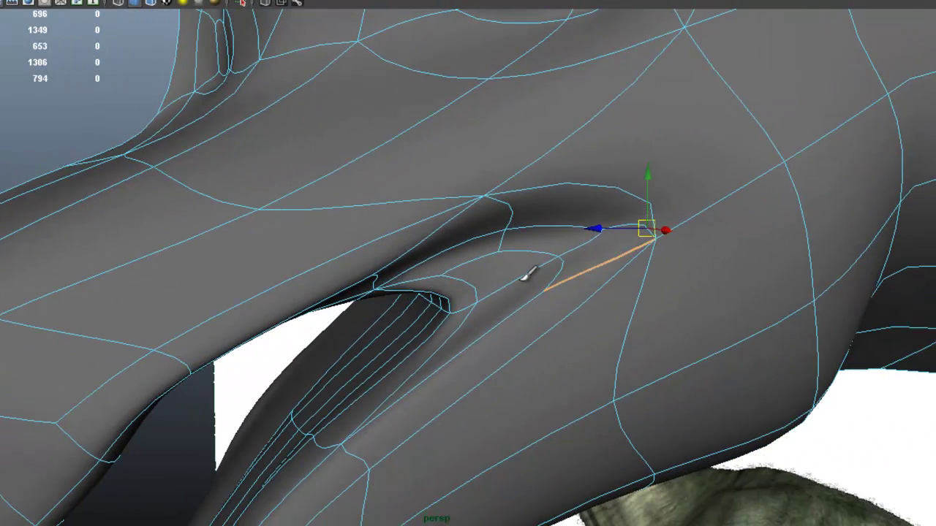
pyautogui.click(526, 273)
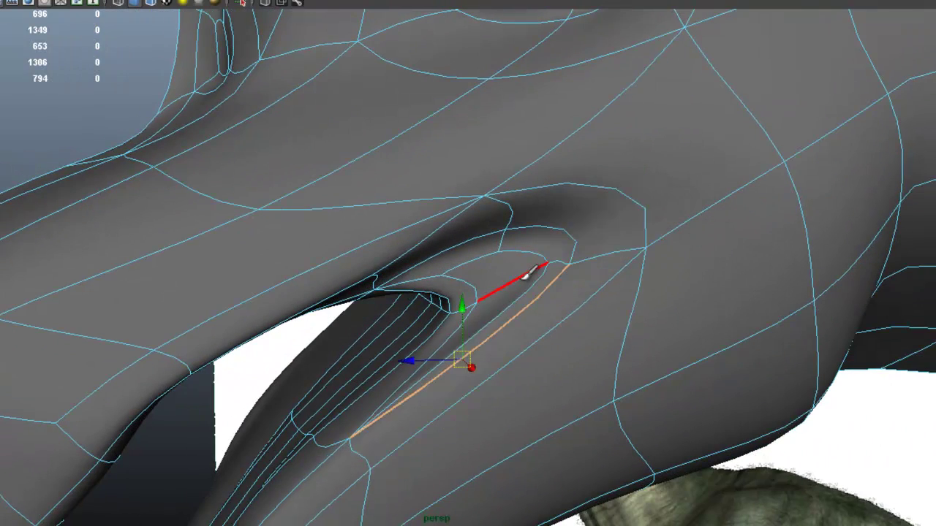
pyautogui.hotkey('ctrl', 'alt', 'Right')
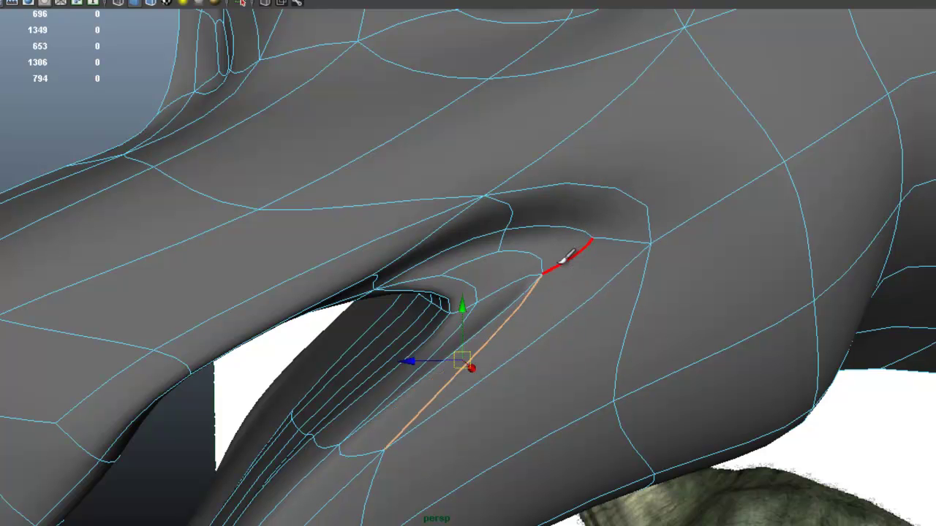
pyautogui.hotkey('ctrl', 'z')
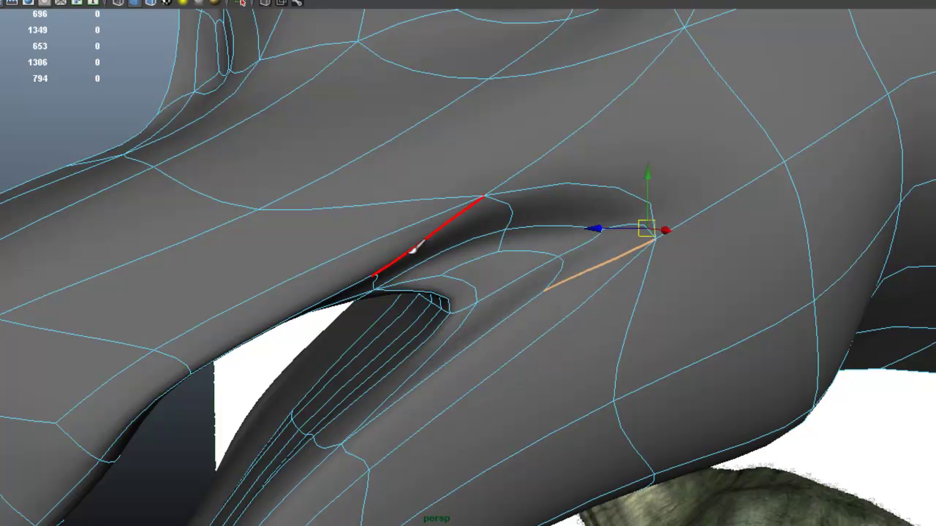
# Step: Examine the mouth corner's edge flow on the whole head and close up, with the smooth preview off and on
pyautogui.scroll(-3, 515, 223)
pyautogui.keyDown('alt'); pyautogui.moveTo(518, 220); pyautogui.dragTo(614, 236); pyautogui.keyUp('alt')
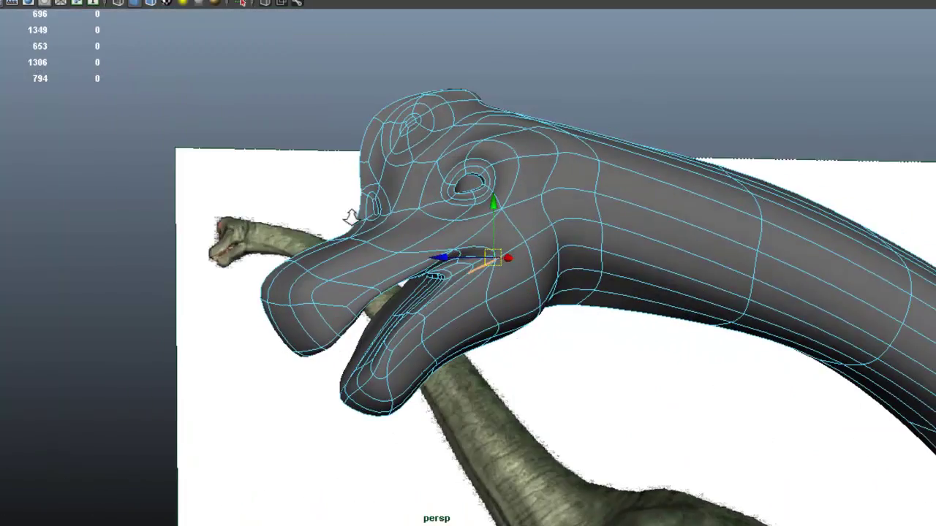
pyautogui.keyDown('alt'); pyautogui.moveTo(324, 217); pyautogui.dragTo(585, 231); pyautogui.keyUp('alt')
pyautogui.keyDown('alt'); pyautogui.moveTo(586, 230); pyautogui.dragTo(634, 246, button='right'); pyautogui.keyUp('alt')
pyautogui.keyDown('alt'); pyautogui.moveTo(633, 246); pyautogui.dragTo(478, 220); pyautogui.keyUp('alt')
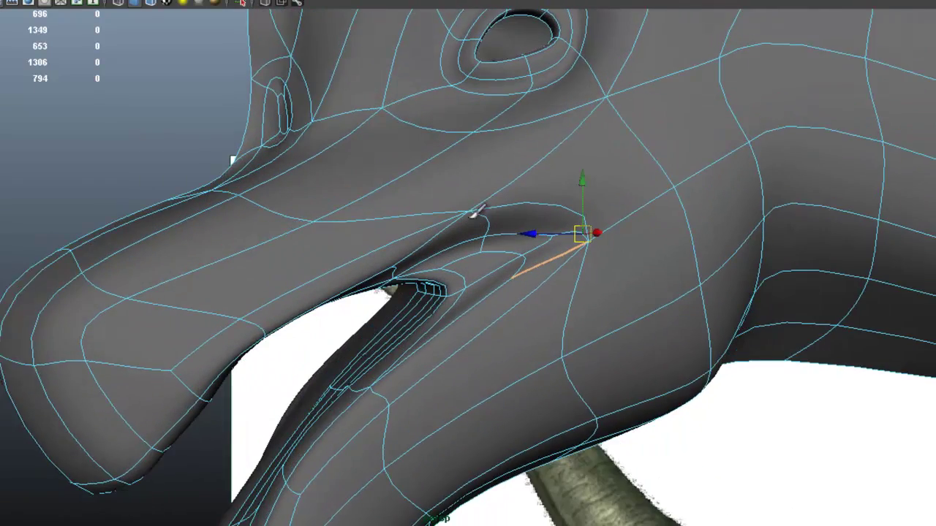
pyautogui.scroll(1, 498, 210)
pyautogui.scroll(1, 493, 215)
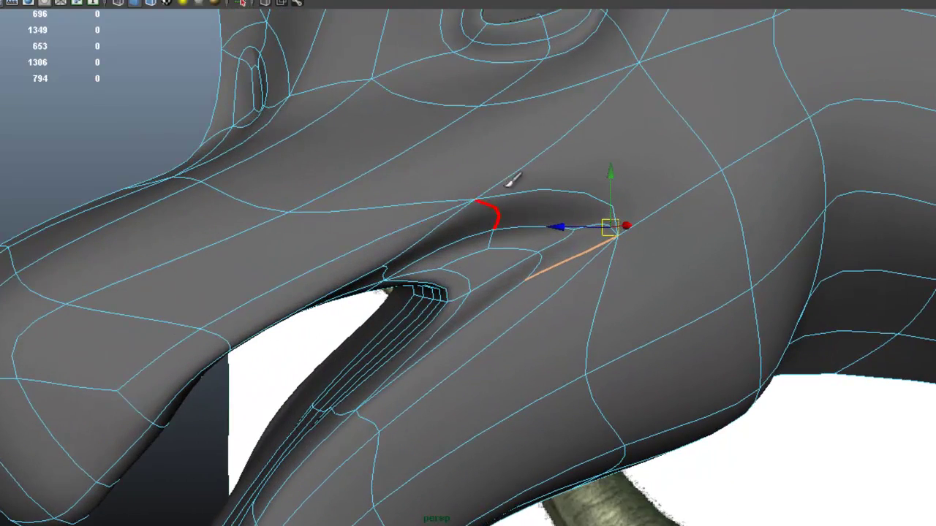
pyautogui.scroll(4, 469, 189)
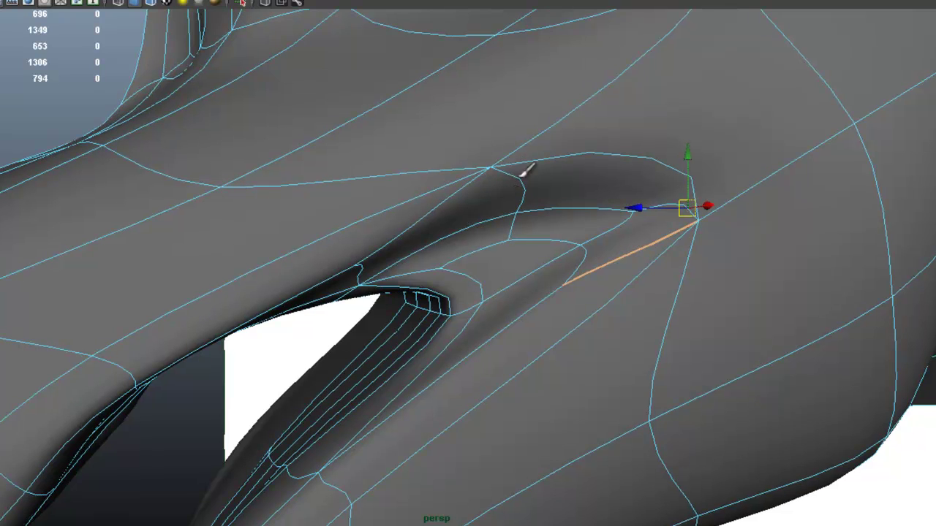
pyautogui.press('g')
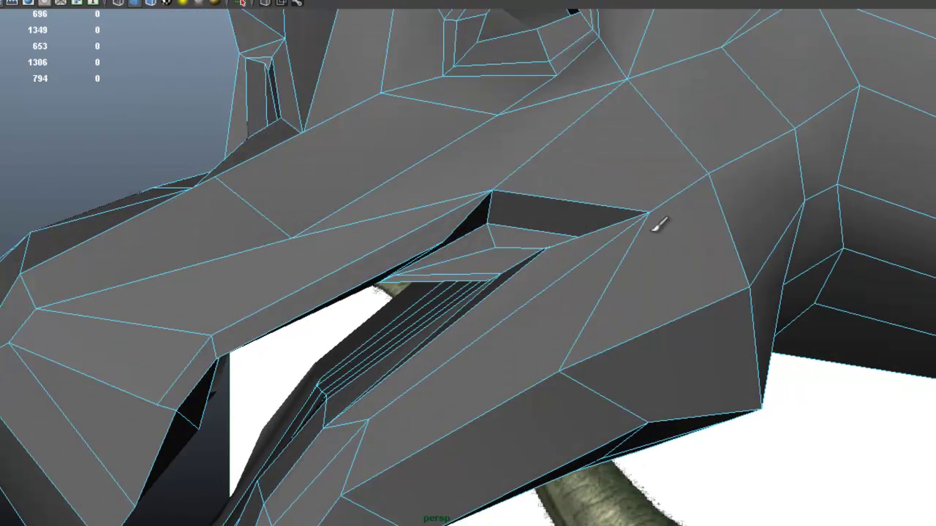
pyautogui.press('3')
# Step: Spin the short edge between the upper lip and the middle of the mouth corner forward once
pyautogui.keyDown('alt'); pyautogui.moveTo(656, 225); pyautogui.dragTo(626, 210); pyautogui.keyUp('alt')
pyautogui.keyDown('alt'); pyautogui.moveTo(626, 209); pyautogui.dragTo(512, 212, button='right'); pyautogui.keyUp('alt')
pyautogui.moveTo(512, 212)
pyautogui.keyDown('alt'); pyautogui.mouseDown()
pyautogui.moveTo(522, 215)
pyautogui.moveTo(476, 222)
pyautogui.mouseUp(); pyautogui.keyUp('alt')
pyautogui.keyDown('alt'); pyautogui.moveTo(512, 238); pyautogui.dragTo(621, 248, button='right'); pyautogui.keyUp('alt')
pyautogui.keyDown('alt'); pyautogui.moveTo(548, 245); pyautogui.dragTo(505, 238); pyautogui.keyUp('alt')
pyautogui.keyDown('alt'); pyautogui.moveTo(504, 238); pyautogui.dragTo(757, 242, button='right'); pyautogui.keyUp('alt')
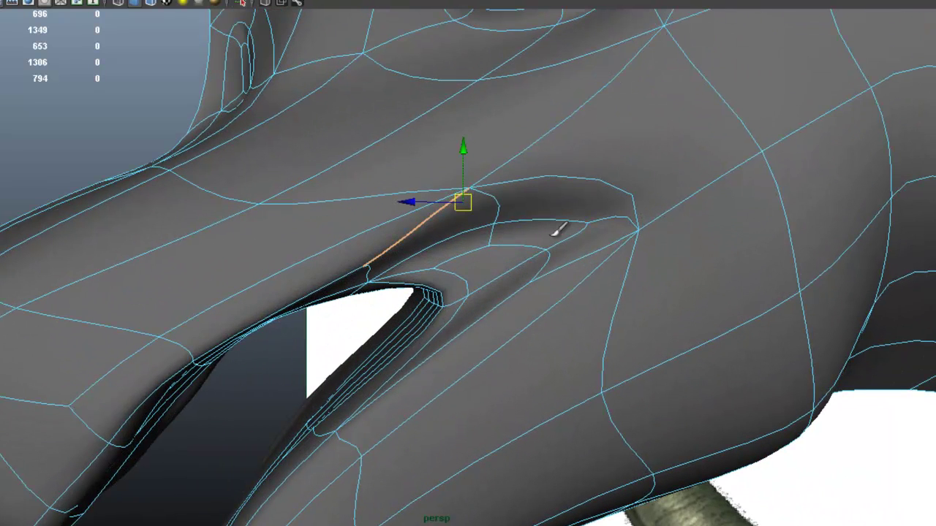
pyautogui.hotkey('ctrl', 'z')
pyautogui.hotkey('ctrl', 'z')
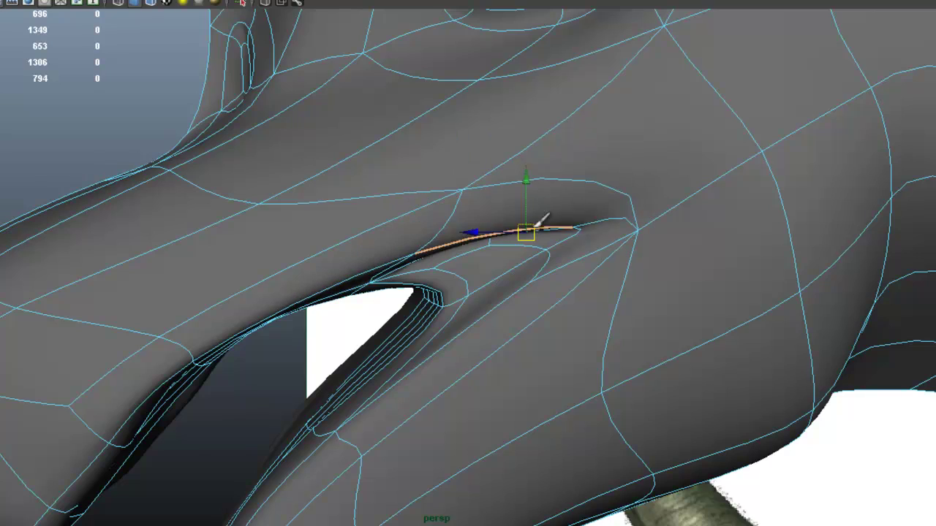
# Step: Examine the mouth corner's crease and inner edges from the side, from below and from the front of the mouth
pyautogui.keyDown('alt'); pyautogui.moveTo(542, 224); pyautogui.dragTo(533, 183); pyautogui.keyUp('alt')
pyautogui.keyDown('alt'); pyautogui.moveTo(532, 183); pyautogui.dragTo(475, 197); pyautogui.keyUp('alt')
pyautogui.keyDown('alt'); pyautogui.moveTo(474, 197); pyautogui.dragTo(560, 203, button='right'); pyautogui.keyUp('alt')
pyautogui.moveTo(560, 202)
pyautogui.keyDown('alt'); pyautogui.mouseDown()
pyautogui.moveTo(550, 162)
pyautogui.moveTo(546, 199)
pyautogui.mouseUp(); pyautogui.keyUp('alt')
pyautogui.keyDown('alt'); pyautogui.moveTo(545, 200); pyautogui.dragTo(494, 194, button='right'); pyautogui.keyUp('alt')
pyautogui.keyDown('alt'); pyautogui.moveTo(510, 247); pyautogui.dragTo(537, 241); pyautogui.keyUp('alt')
pyautogui.keyDown('alt'); pyautogui.moveTo(536, 241); pyautogui.dragTo(524, 239, button='right'); pyautogui.keyUp('alt')
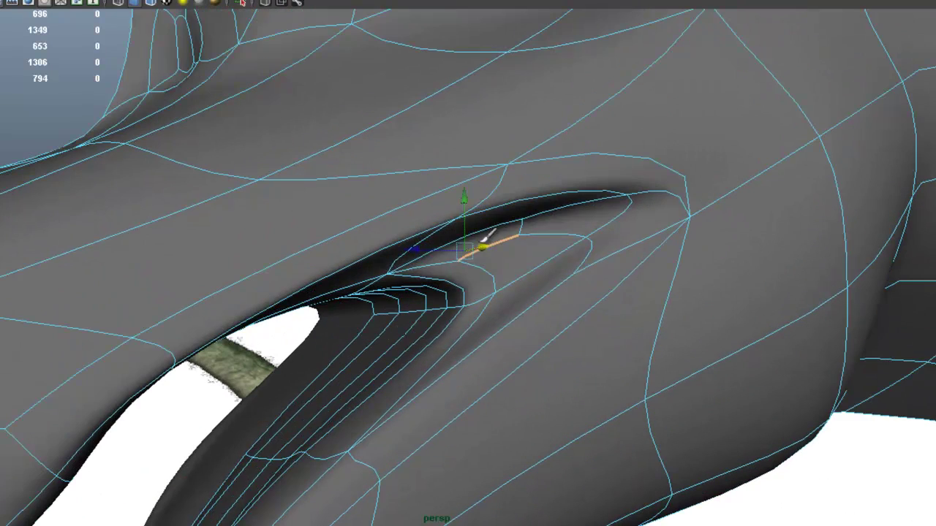
pyautogui.keyDown('alt'); pyautogui.moveTo(497, 267); pyautogui.dragTo(611, 213); pyautogui.keyUp('alt')
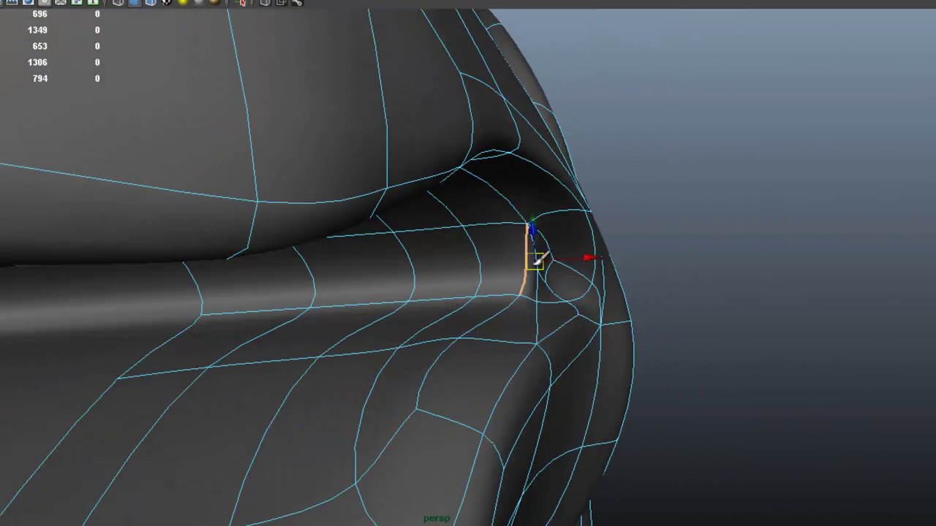
pyautogui.keyDown('alt'); pyautogui.moveTo(569, 256); pyautogui.dragTo(479, 276); pyautogui.keyUp('alt')
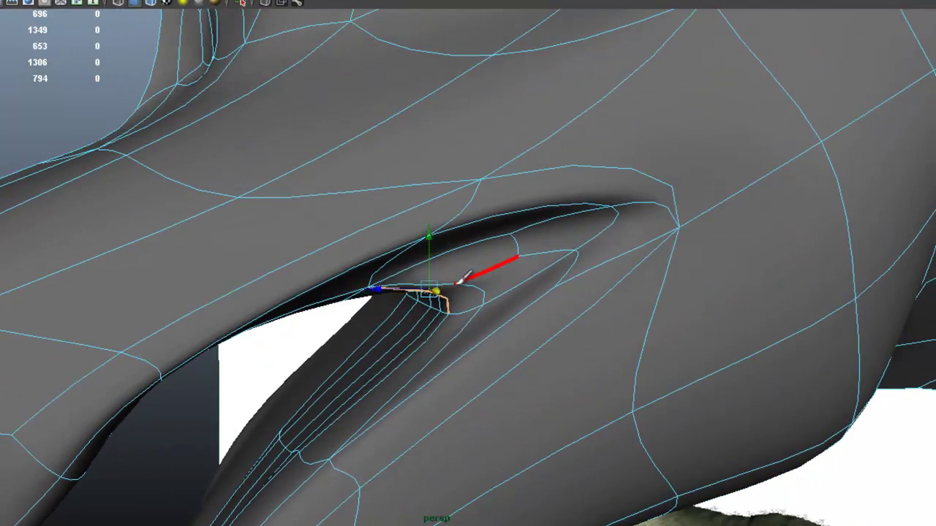
pyautogui.keyDown('alt'); pyautogui.moveTo(541, 273); pyautogui.dragTo(534, 244); pyautogui.keyUp('alt')
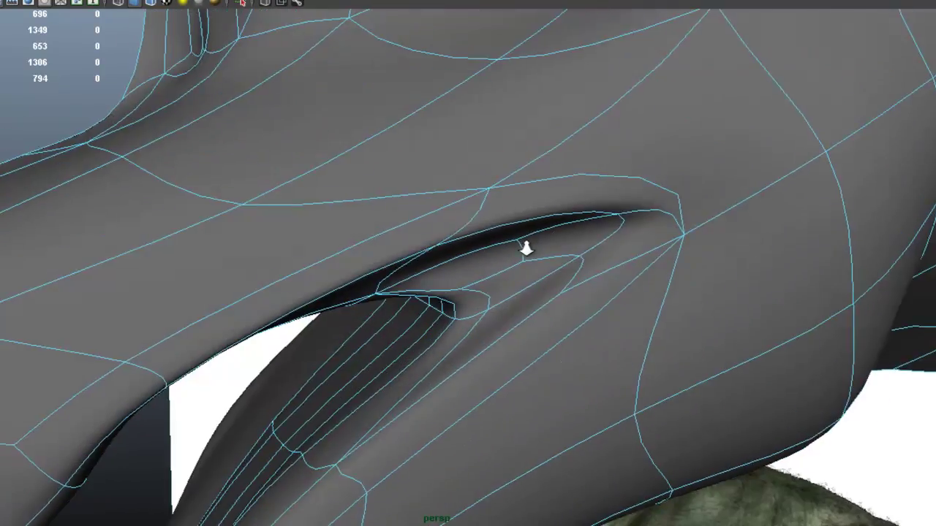
pyautogui.keyDown('alt'); pyautogui.moveTo(534, 243); pyautogui.dragTo(434, 231, button='right'); pyautogui.keyUp('alt')
pyautogui.keyDown('alt'); pyautogui.moveTo(434, 232); pyautogui.dragTo(471, 236); pyautogui.keyUp('alt')
pyautogui.keyDown('alt'); pyautogui.moveTo(471, 236); pyautogui.dragTo(932, 242, button='right'); pyautogui.keyUp('alt')
pyautogui.keyDown('alt'); pyautogui.moveTo(492, 238); pyautogui.dragTo(498, 213); pyautogui.keyUp('alt')
pyautogui.keyDown('alt'); pyautogui.moveTo(437, 224); pyautogui.dragTo(439, 218); pyautogui.keyUp('alt')
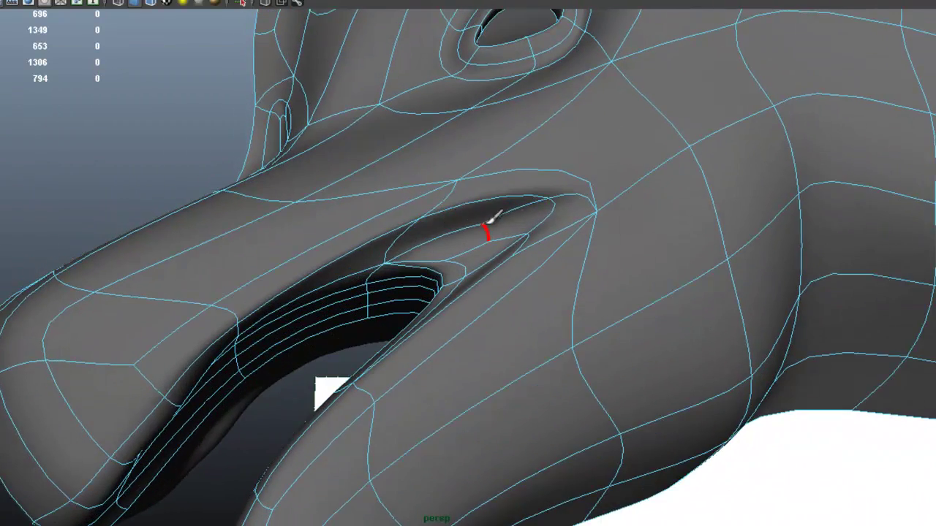
pyautogui.keyDown('alt'); pyautogui.moveTo(523, 213); pyautogui.dragTo(497, 222); pyautogui.keyUp('alt')
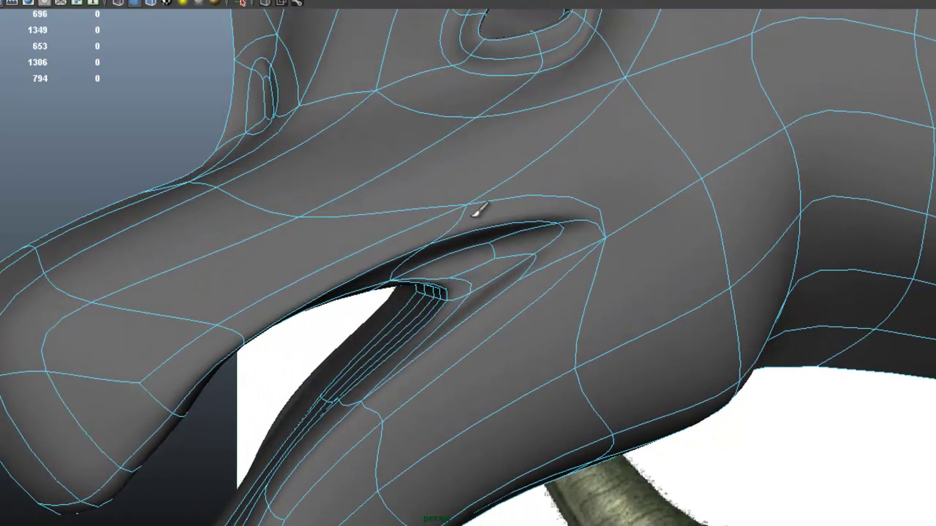
# Step: Select the short edge running from the upper lip to the mouth crease and try spinning it forward repeatedly
pyautogui.doubleClick(530, 231)
pyautogui.hotkey('ctrl', 'z')
pyautogui.hotkey('ctrl', 'z')
pyautogui.hotkey('ctrl', 'z')
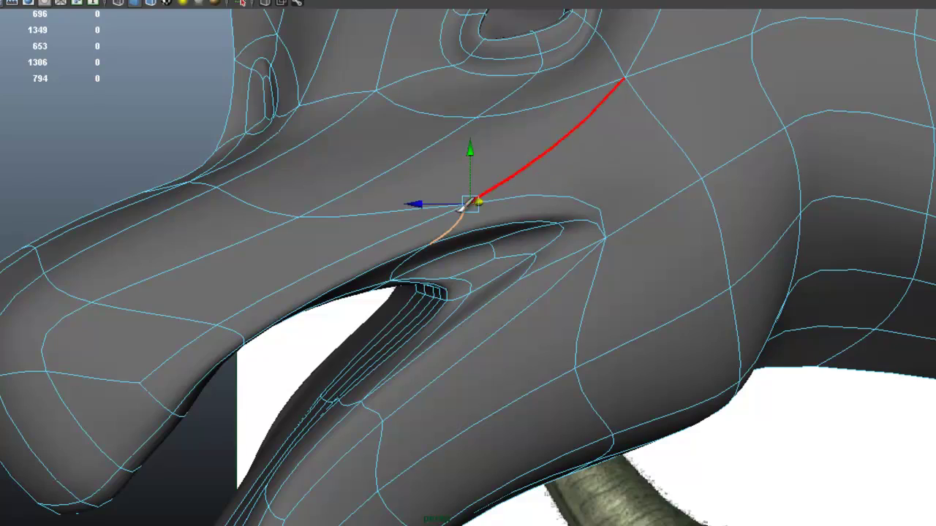
# Step: Select the upper inner edge behind the mouth opening, below the crease, and try spinning it forward
pyautogui.keyDown('alt'); pyautogui.moveTo(472, 228); pyautogui.dragTo(482, 195); pyautogui.keyUp('alt')
pyautogui.click(443, 210)
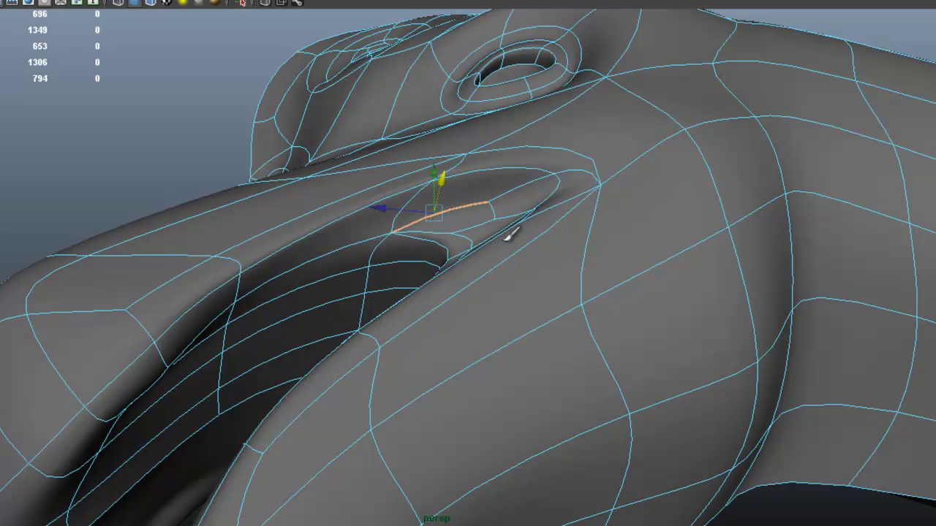
pyautogui.hotkey('ctrl', 'z')
pyautogui.hotkey('shift', 'z')
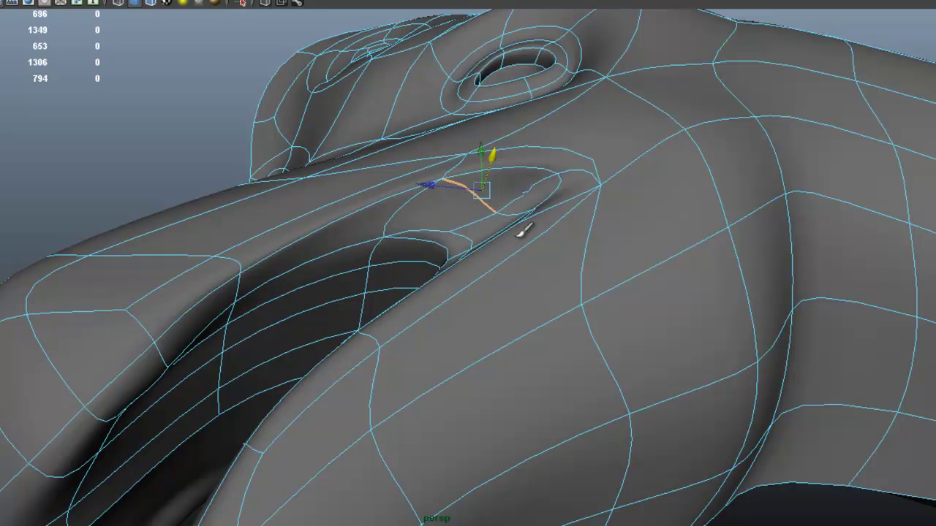
pyautogui.hotkey('shift', 'z')
# Step: Try spinning the inner edge where the mouth corner meets the mouth opening forward three times
pyautogui.click(438, 240)
pyautogui.press('g')
pyautogui.keyDown('alt'); pyautogui.moveTo(485, 228); pyautogui.dragTo(544, 240); pyautogui.keyUp('alt')
pyautogui.press('g')
pyautogui.press('g')
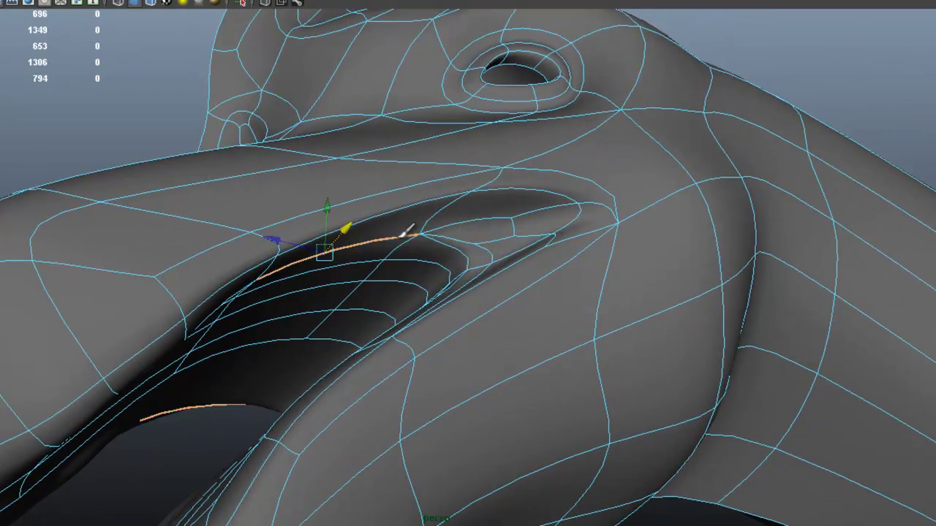
# Step: Select the upper edge inside the mouth opening, running forward from the corner, and try Spin Edge Forward on it repeatedly
pyautogui.click(404, 236)
pyautogui.press('g')
pyautogui.keyDown('alt'); pyautogui.moveTo(465, 247); pyautogui.dragTo(433, 243); pyautogui.keyUp('alt')
pyautogui.press('g')
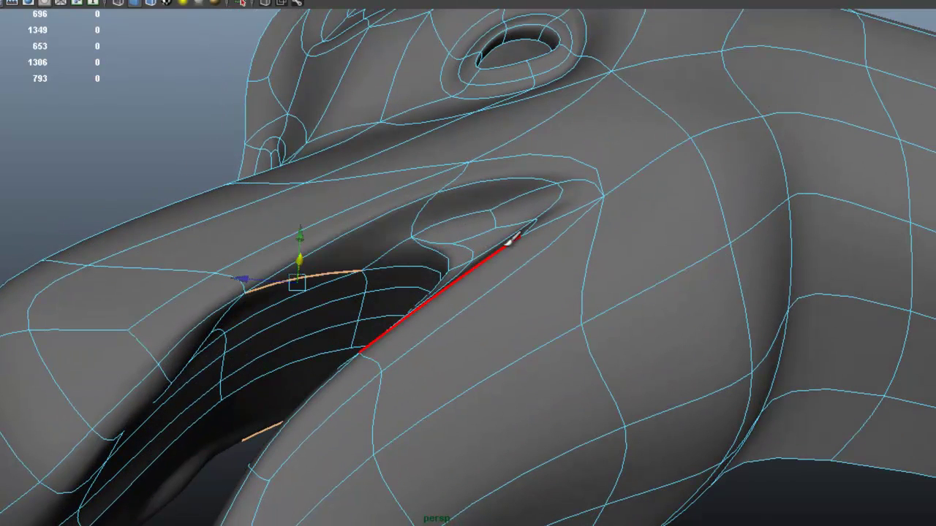
pyautogui.press('g')
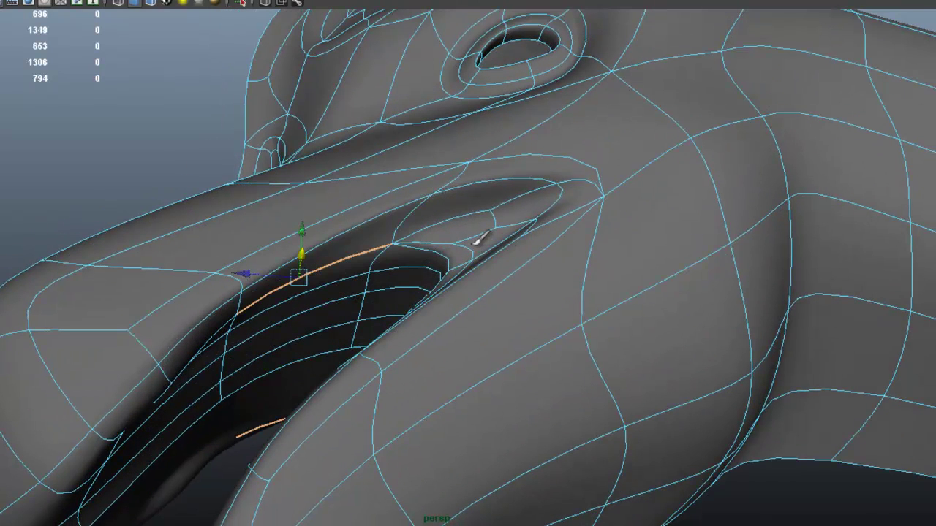
pyautogui.press('g')
pyautogui.moveTo(481, 237); pyautogui.dragTo(481, 237, button='middle')
# Step: Examine the head and its mouth corner from both sides, close up and from farther away
pyautogui.keyDown('alt'); pyautogui.moveTo(417, 248); pyautogui.dragTo(420, 268); pyautogui.keyUp('alt')
pyautogui.scroll(-8, 512, 234)
pyautogui.scroll(5, 652, 255)
pyautogui.keyDown('alt'); pyautogui.moveTo(622, 247); pyautogui.dragTo(580, 221); pyautogui.keyUp('alt')
pyautogui.keyDown('alt'); pyautogui.moveTo(432, 256); pyautogui.dragTo(479, 266); pyautogui.keyUp('alt')
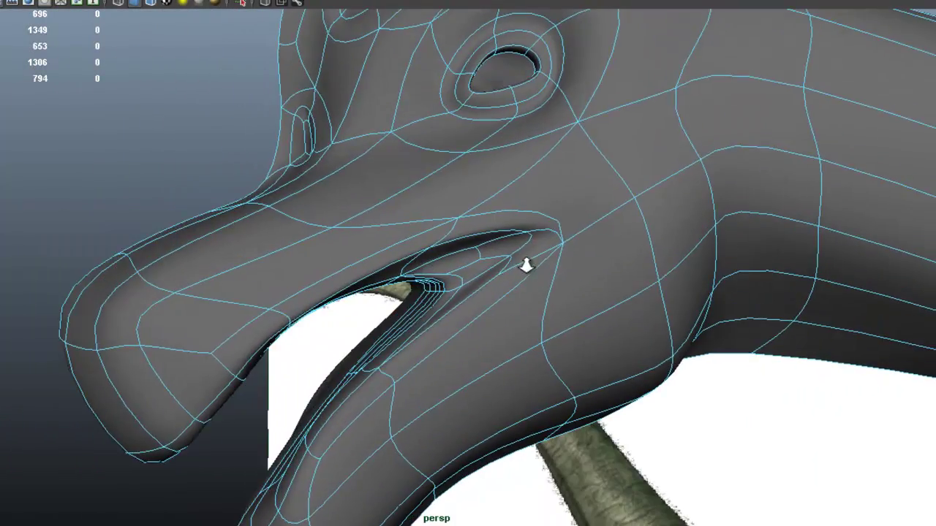
pyautogui.keyDown('alt'); pyautogui.moveTo(478, 265); pyautogui.dragTo(363, 246, button='right'); pyautogui.keyUp('alt')
pyautogui.keyDown('alt'); pyautogui.moveTo(363, 246); pyautogui.dragTo(748, 263); pyautogui.keyUp('alt')
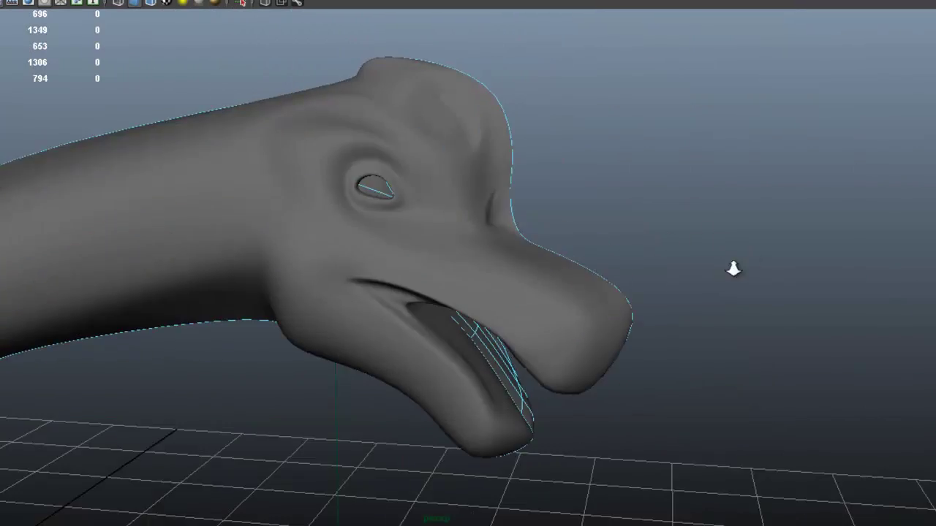
pyautogui.keyDown('alt'); pyautogui.moveTo(748, 263); pyautogui.dragTo(642, 256, button='right'); pyautogui.keyUp('alt')
pyautogui.keyDown('alt'); pyautogui.moveTo(642, 256); pyautogui.dragTo(334, 242); pyautogui.keyUp('alt')
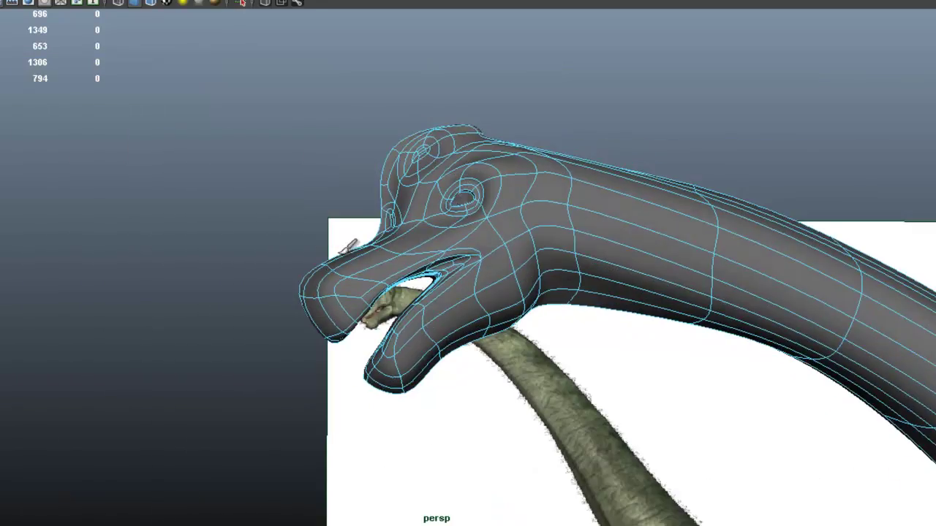
# Step: Switch to face selection and examine the faces around the mouth corner, cheek and jaw of the head
pyautogui.keyDown('alt'); pyautogui.moveTo(335, 242); pyautogui.dragTo(731, 247, button='right'); pyautogui.keyUp('alt')
pyautogui.keyDown('alt'); pyautogui.moveTo(731, 247); pyautogui.dragTo(442, 253); pyautogui.keyUp('alt')
pyautogui.moveTo(434, 262); pyautogui.dragTo(436, 277, button='right')
pyautogui.keyDown('alt'); pyautogui.moveTo(439, 278); pyautogui.dragTo(503, 267); pyautogui.keyUp('alt')
pyautogui.keyDown('alt'); pyautogui.moveTo(439, 272); pyautogui.dragTo(467, 275, button='right'); pyautogui.keyUp('alt')
pyautogui.keyDown('alt'); pyautogui.moveTo(398, 274); pyautogui.dragTo(351, 303); pyautogui.keyUp('alt')
pyautogui.keyDown('alt'); pyautogui.moveTo(416, 291); pyautogui.dragTo(365, 311); pyautogui.keyUp('alt')
pyautogui.keyDown('alt'); pyautogui.moveTo(431, 270); pyautogui.dragTo(343, 267); pyautogui.keyUp('alt')
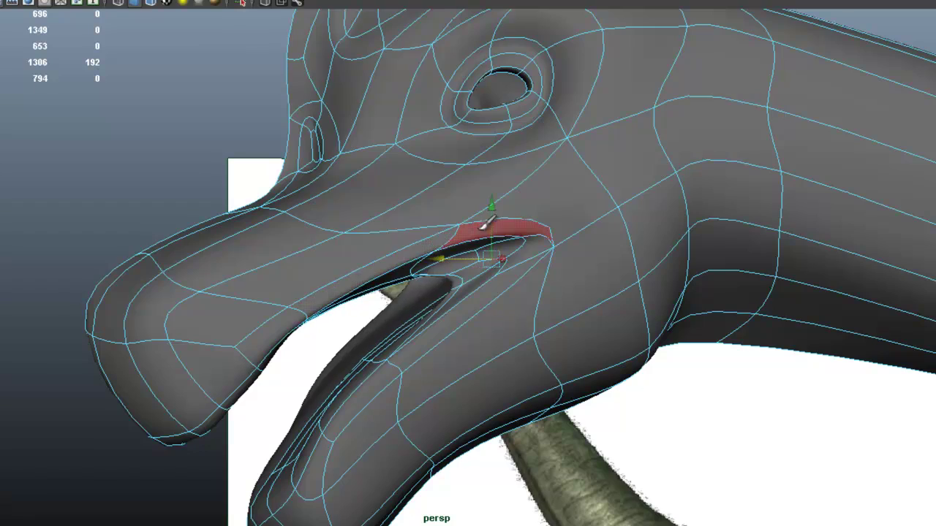
pyautogui.moveTo(494, 168)
pyautogui.keyDown('alt'); pyautogui.mouseDown()
pyautogui.moveTo(522, 184)
pyautogui.moveTo(558, 165)
pyautogui.moveTo(406, 212)
pyautogui.moveTo(606, 159)
pyautogui.moveTo(459, 203)
pyautogui.moveTo(468, 222)
pyautogui.mouseUp(); pyautogui.keyUp('alt')
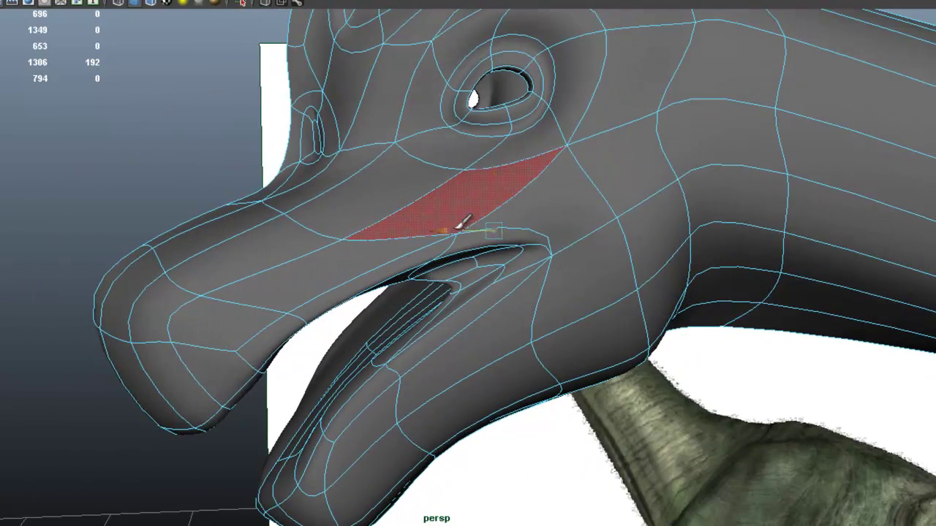
pyautogui.keyDown('alt'); pyautogui.moveTo(522, 154); pyautogui.dragTo(541, 277); pyautogui.keyUp('alt')
pyautogui.click(672, 263)
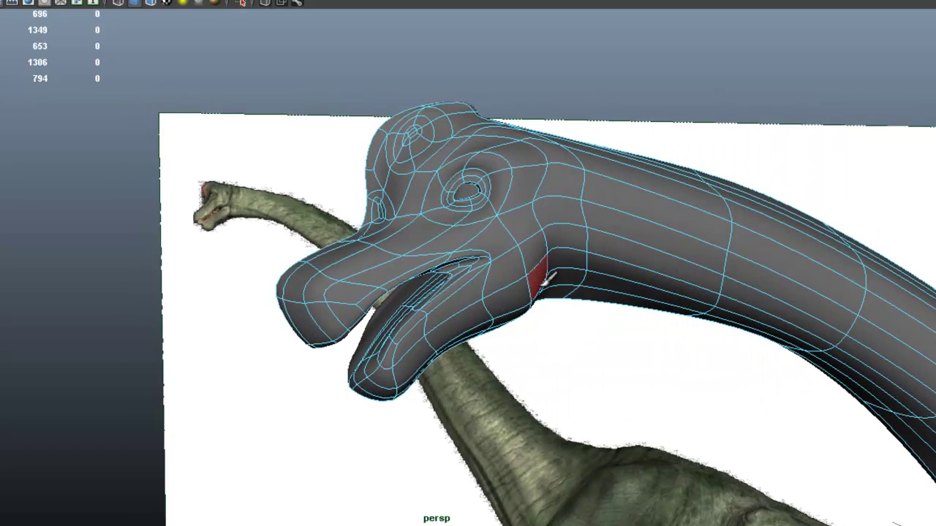
pyautogui.keyDown('alt'); pyautogui.moveTo(549, 276); pyautogui.dragTo(483, 310); pyautogui.keyUp('alt')
# Step: Switch to edge selection and raise the selected edges on the side of the lower jaw slightly
pyautogui.moveTo(485, 267); pyautogui.dragTo(485, 230, button='right')
pyautogui.keyDown('alt'); pyautogui.moveTo(498, 314); pyautogui.dragTo(545, 292); pyautogui.keyUp('alt')
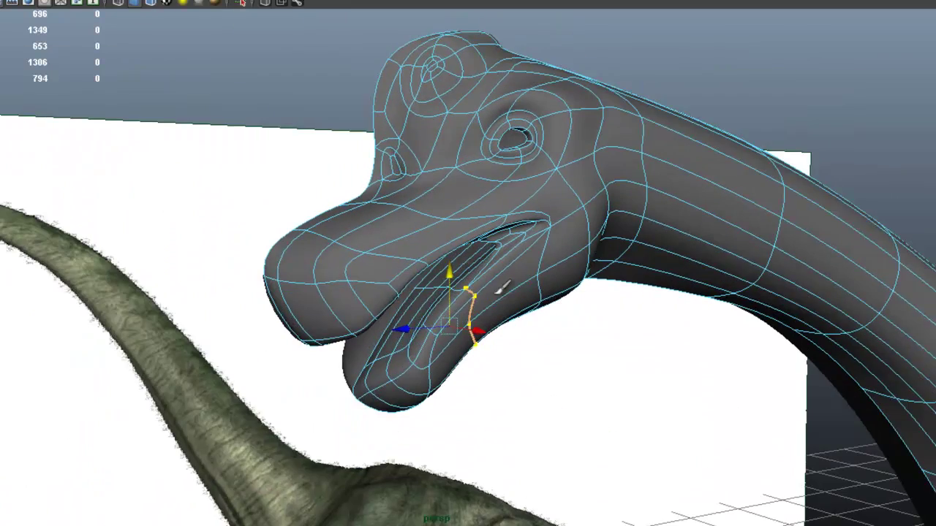
pyautogui.keyDown('alt'); pyautogui.moveTo(469, 293); pyautogui.dragTo(463, 272); pyautogui.keyUp('alt')
pyautogui.moveTo(466, 269); pyautogui.dragTo(469, 256)
pyautogui.keyDown('alt'); pyautogui.moveTo(469, 257); pyautogui.dragTo(461, 276); pyautogui.keyUp('alt')
# Step: Select the short edges across the upper lip, halfway along the mouth opening, and adjust their position
pyautogui.doubleClick(421, 270)
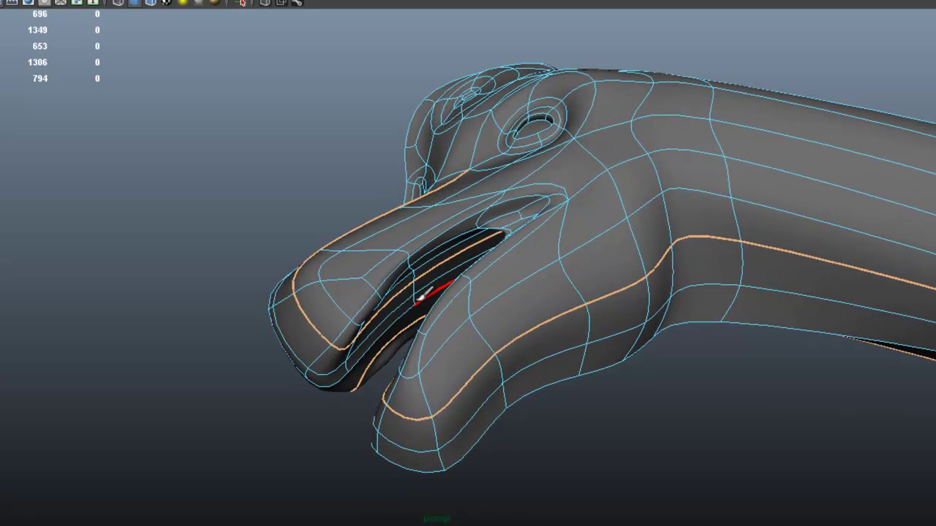
pyautogui.click(416, 298)
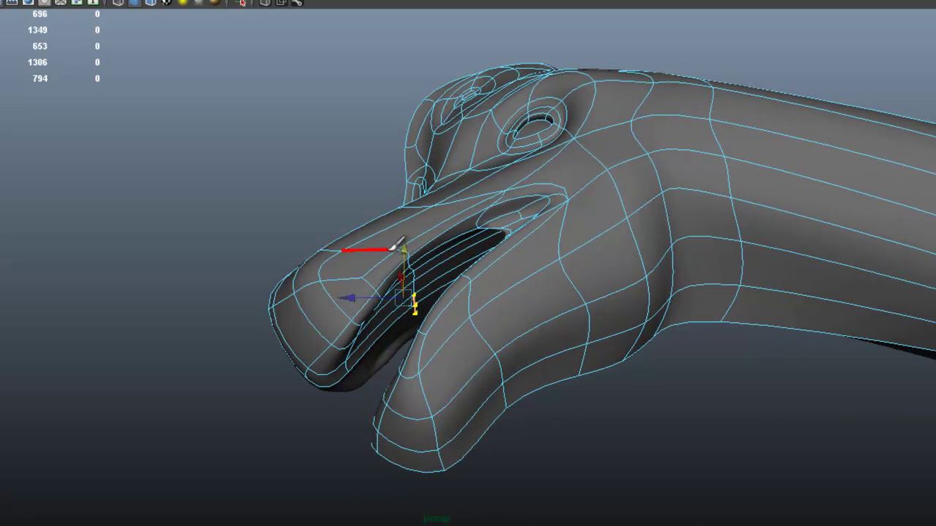
pyautogui.keyDown('alt'); pyautogui.moveTo(419, 265); pyautogui.dragTo(421, 278); pyautogui.keyUp('alt')
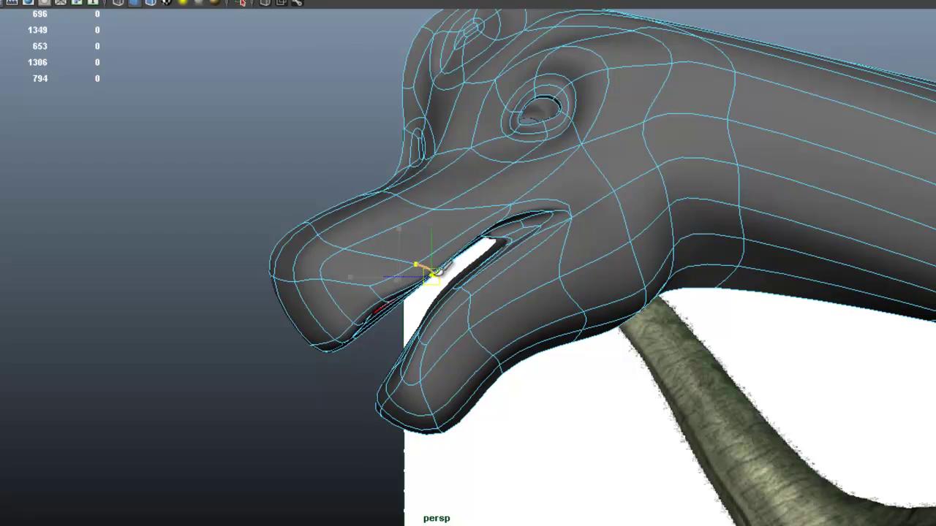
pyautogui.keyDown('alt'); pyautogui.moveTo(439, 262); pyautogui.dragTo(492, 264); pyautogui.keyUp('alt')
pyautogui.keyDown('alt'); pyautogui.moveTo(473, 308); pyautogui.dragTo(470, 287); pyautogui.keyUp('alt')
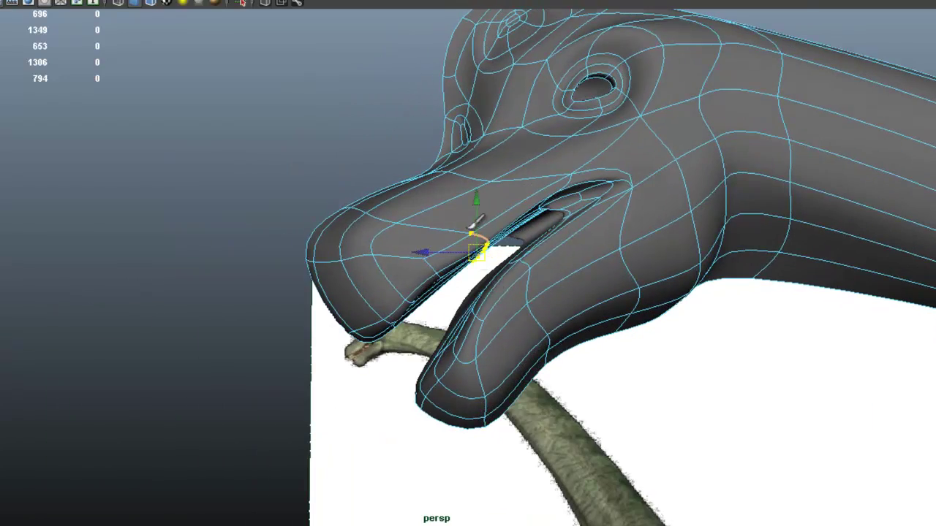
pyautogui.keyDown('alt'); pyautogui.moveTo(640, 193); pyautogui.dragTo(617, 204); pyautogui.keyUp('alt')
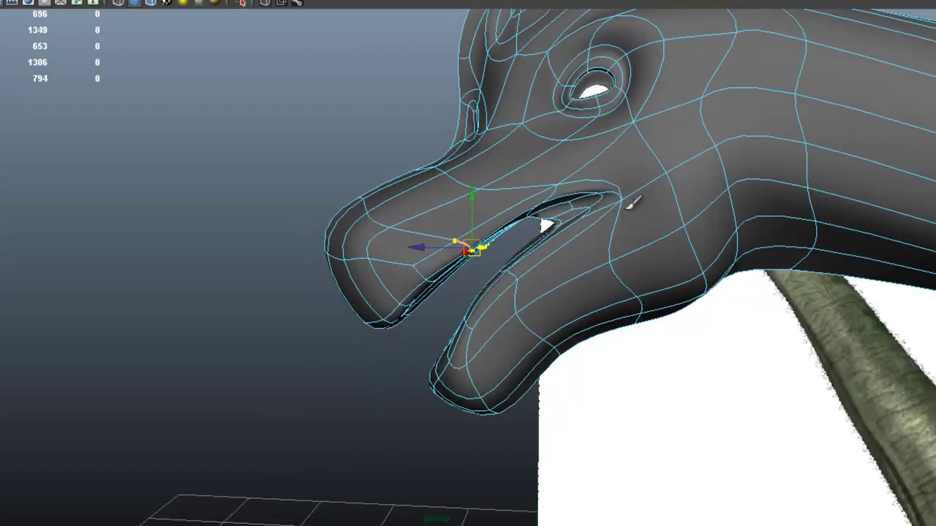
# Step: Select the edge at the throat where the jaw meets the neck and adjust its position
pyautogui.keyDown('alt'); pyautogui.moveTo(617, 205); pyautogui.dragTo(468, 193, button='right'); pyautogui.keyUp('alt')
pyautogui.moveTo(468, 193)
pyautogui.keyDown('alt'); pyautogui.mouseDown()
pyautogui.moveTo(579, 186)
pyautogui.moveTo(440, 193)
pyautogui.moveTo(651, 179)
pyautogui.mouseUp(); pyautogui.keyUp('alt')
pyautogui.keyDown('alt'); pyautogui.moveTo(455, 248); pyautogui.dragTo(691, 273); pyautogui.keyUp('alt')
pyautogui.keyDown('alt'); pyautogui.moveTo(691, 273); pyautogui.dragTo(603, 262, button='right'); pyautogui.keyUp('alt')
pyautogui.keyDown('alt'); pyautogui.moveTo(603, 262); pyautogui.dragTo(611, 215); pyautogui.keyUp('alt')
pyautogui.moveTo(620, 249); pyautogui.dragTo(477, 231)
pyautogui.keyDown('alt'); pyautogui.moveTo(651, 253); pyautogui.dragTo(436, 227, button='middle'); pyautogui.keyUp('alt')
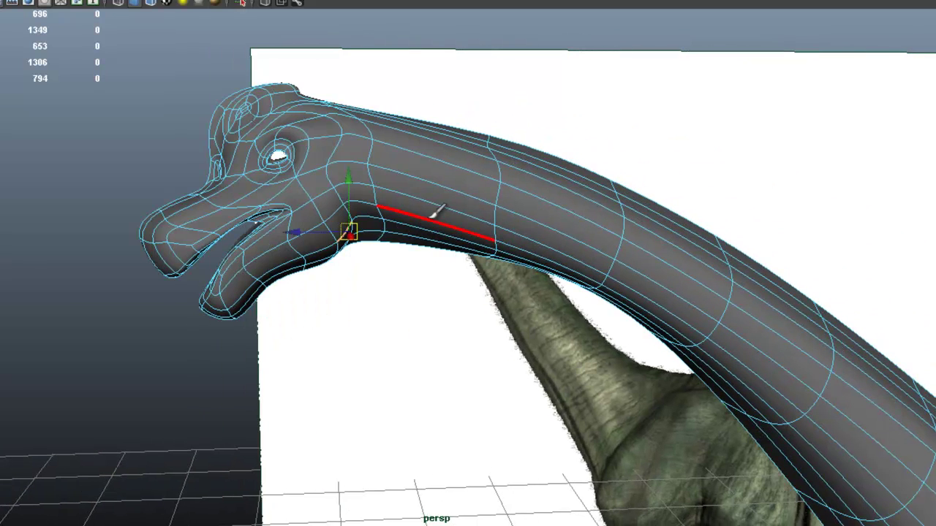
# Step: Insert an edge loop around the upper neck behind the head, move it slightly upward, and clear the selection
pyautogui.press('g')
pyautogui.moveTo(415, 152); pyautogui.dragTo(427, 156)
pyautogui.press('q')
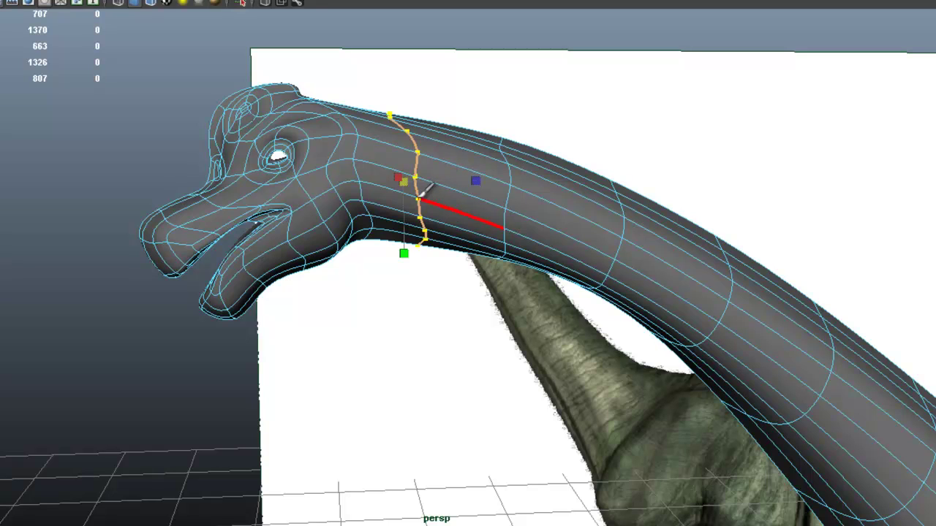
pyautogui.moveTo(405, 183)
pyautogui.mouseDown()
pyautogui.moveTo(402, 168)
pyautogui.moveTo(412, 168)
pyautogui.mouseUp()
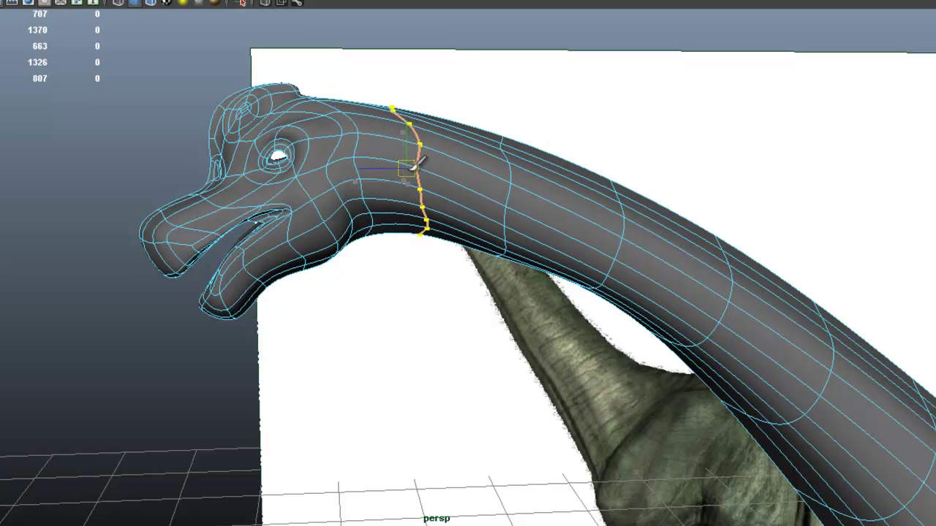
pyautogui.click(149, 180)
# Step: Select the top edges of the new neck loop and adjust them along the nape
pyautogui.keyDown('alt'); pyautogui.moveTo(344, 174); pyautogui.dragTo(433, 143); pyautogui.keyUp('alt')
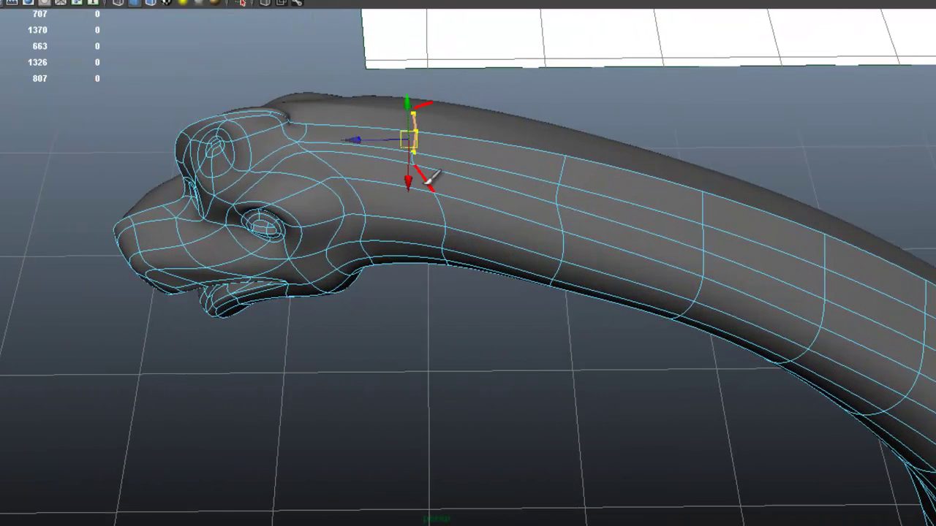
pyautogui.keyDown('alt'); pyautogui.moveTo(434, 182); pyautogui.dragTo(399, 128); pyautogui.keyUp('alt')
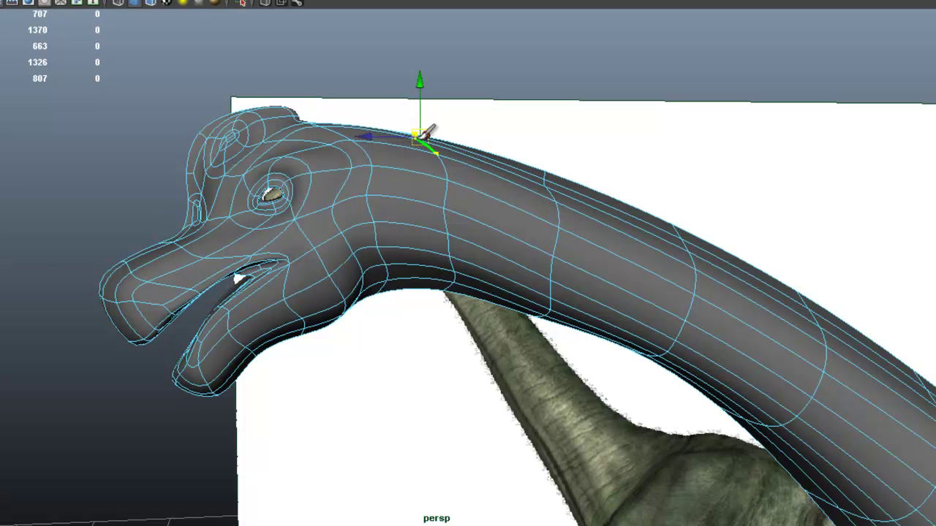
pyautogui.keyDown('alt'); pyautogui.moveTo(495, 178); pyautogui.dragTo(417, 190); pyautogui.keyUp('alt')
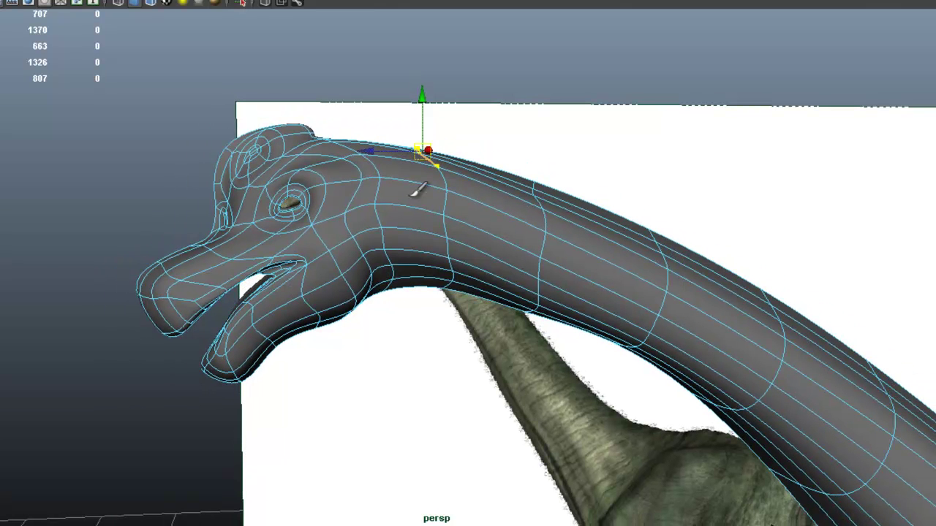
# Step: Return to object mode and examine the whole dinosaur, from the neck and body back to the head
pyautogui.keyDown('alt'); pyautogui.moveTo(484, 225); pyautogui.dragTo(462, 250, button='right'); pyautogui.keyUp('alt')
pyautogui.keyDown('alt'); pyautogui.moveTo(463, 250); pyautogui.dragTo(424, 223, button='middle'); pyautogui.keyUp('alt')
pyautogui.moveTo(479, 221); pyautogui.dragTo(549, 229, button='right')
pyautogui.click(563, 271)
pyautogui.keyDown('alt'); pyautogui.moveTo(571, 269); pyautogui.dragTo(505, 147, button='middle'); pyautogui.keyUp('alt')
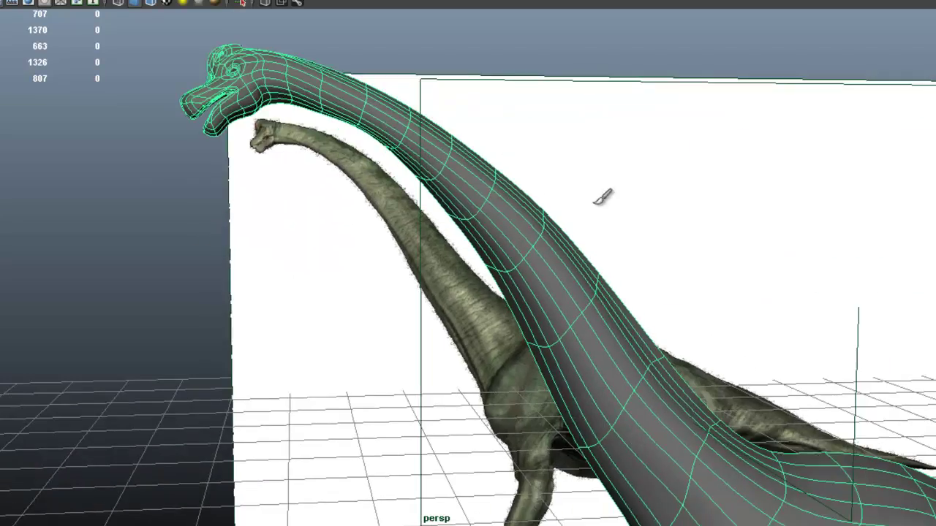
pyautogui.keyDown('alt'); pyautogui.moveTo(640, 219); pyautogui.dragTo(619, 260, button='right'); pyautogui.keyUp('alt')
pyautogui.keyDown('alt'); pyautogui.moveTo(619, 274); pyautogui.dragTo(459, 166, button='middle'); pyautogui.keyUp('alt')
pyautogui.keyDown('alt'); pyautogui.moveTo(464, 161); pyautogui.dragTo(545, 246); pyautogui.keyUp('alt')
pyautogui.keyDown('alt'); pyautogui.moveTo(545, 246); pyautogui.dragTo(470, 244, button='right'); pyautogui.keyUp('alt')
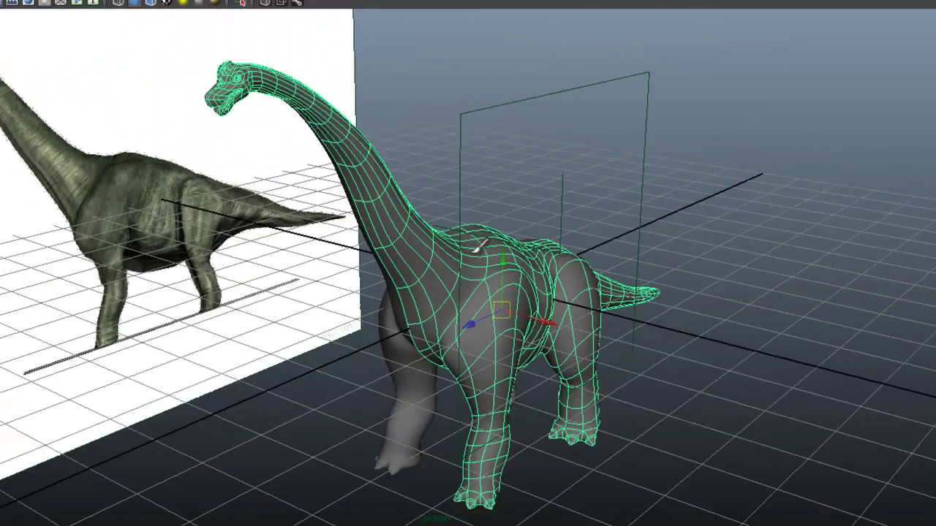
pyautogui.keyDown('alt'); pyautogui.moveTo(464, 278); pyautogui.dragTo(489, 212, button='middle'); pyautogui.keyUp('alt')
pyautogui.keyDown('alt'); pyautogui.moveTo(509, 278); pyautogui.dragTo(329, 212); pyautogui.keyUp('alt')
pyautogui.keyDown('alt'); pyautogui.moveTo(511, 259); pyautogui.dragTo(615, 413, button='middle'); pyautogui.keyUp('alt')
pyautogui.keyDown('alt'); pyautogui.moveTo(439, 189); pyautogui.dragTo(507, 253, button='middle'); pyautogui.keyUp('alt')
pyautogui.scroll(5, 526, 168)
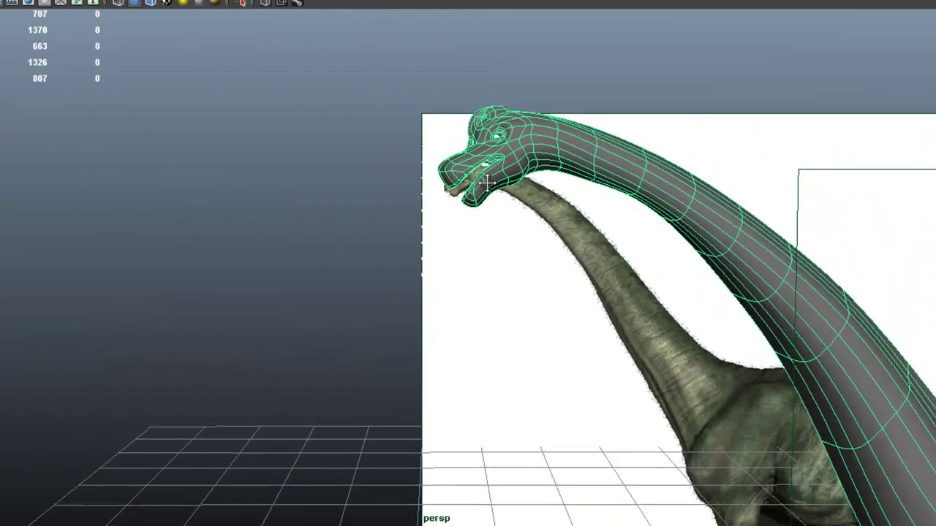
pyautogui.keyDown('alt'); pyautogui.moveTo(534, 119); pyautogui.dragTo(495, 211, button='middle'); pyautogui.keyUp('alt')
pyautogui.scroll(5, 497, 212)
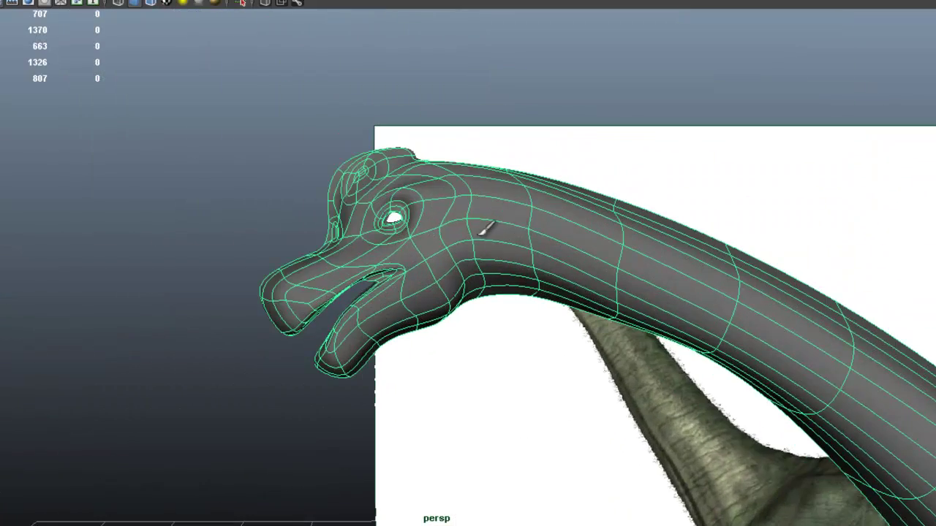
# Step: Switch to edge selection and adjust the flank edges between the front and hind legs with soft selection
pyautogui.scroll(-8, 493, 229)
pyautogui.keyDown('alt'); pyautogui.moveTo(659, 318); pyautogui.dragTo(504, 191, button='middle'); pyautogui.keyUp('alt')
pyautogui.keyDown('alt'); pyautogui.moveTo(748, 351); pyautogui.dragTo(578, 219, button='middle'); pyautogui.keyUp('alt')
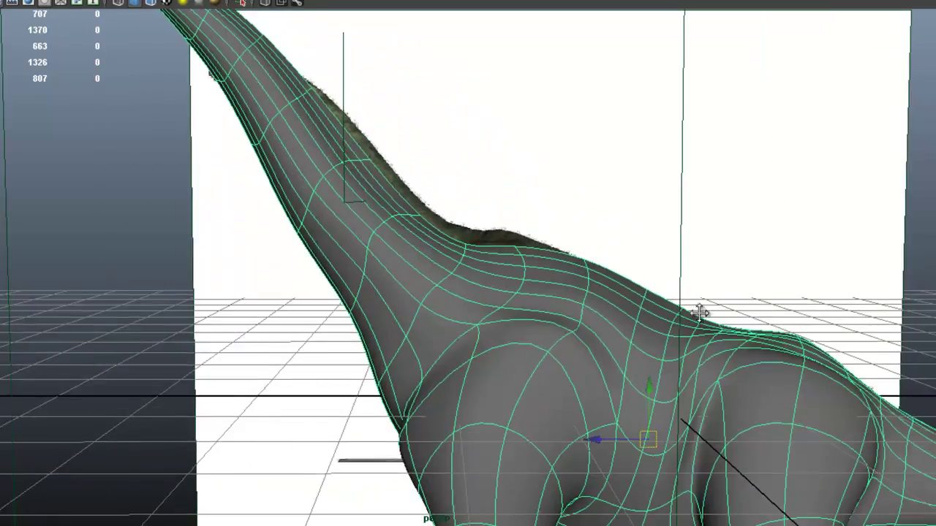
pyautogui.keyDown('alt'); pyautogui.moveTo(769, 364); pyautogui.dragTo(662, 263, button='middle'); pyautogui.keyUp('alt')
pyautogui.scroll(-4, 662, 264)
pyautogui.keyDown('alt'); pyautogui.moveTo(644, 245); pyautogui.dragTo(622, 256); pyautogui.keyUp('alt')
pyautogui.keyDown('alt'); pyautogui.moveTo(475, 319); pyautogui.dragTo(387, 297); pyautogui.keyUp('alt')
pyautogui.scroll(3, 482, 319)
pyautogui.moveTo(432, 268); pyautogui.dragTo(438, 306, button='right')
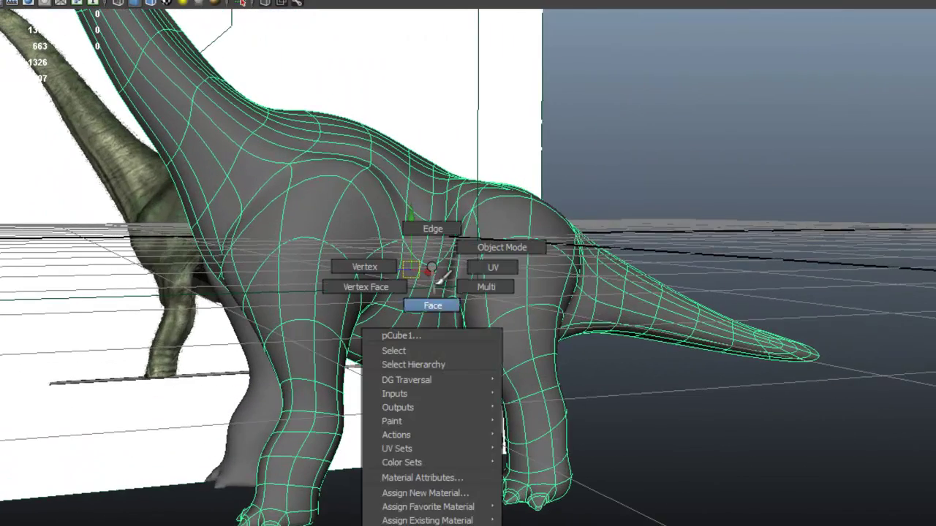
pyautogui.moveTo(447, 232); pyautogui.dragTo(447, 234, button='right')
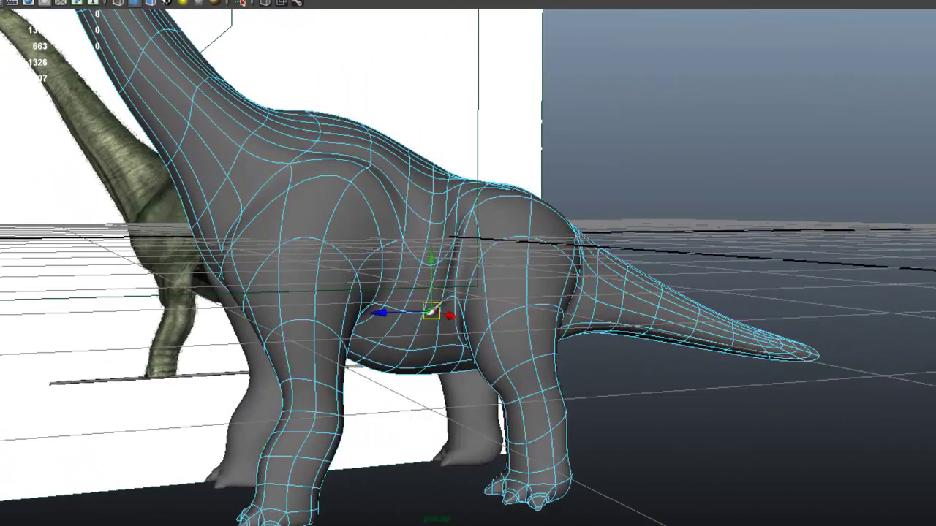
pyautogui.keyDown('alt'); pyautogui.moveTo(510, 327); pyautogui.dragTo(273, 377); pyautogui.keyUp('alt')
pyautogui.click(438, 313)
pyautogui.click(426, 323)
pyautogui.keyDown('alt'); pyautogui.moveTo(426, 324); pyautogui.dragTo(538, 314); pyautogui.keyUp('alt')
pyautogui.moveTo(473, 316)
pyautogui.keyDown('alt'); pyautogui.mouseDown()
pyautogui.moveTo(606, 338)
pyautogui.moveTo(675, 329)
pyautogui.moveTo(320, 329)
pyautogui.moveTo(442, 336)
pyautogui.moveTo(443, 346)
pyautogui.moveTo(393, 366)
pyautogui.mouseUp(); pyautogui.keyUp('alt')
pyautogui.click(438, 380)
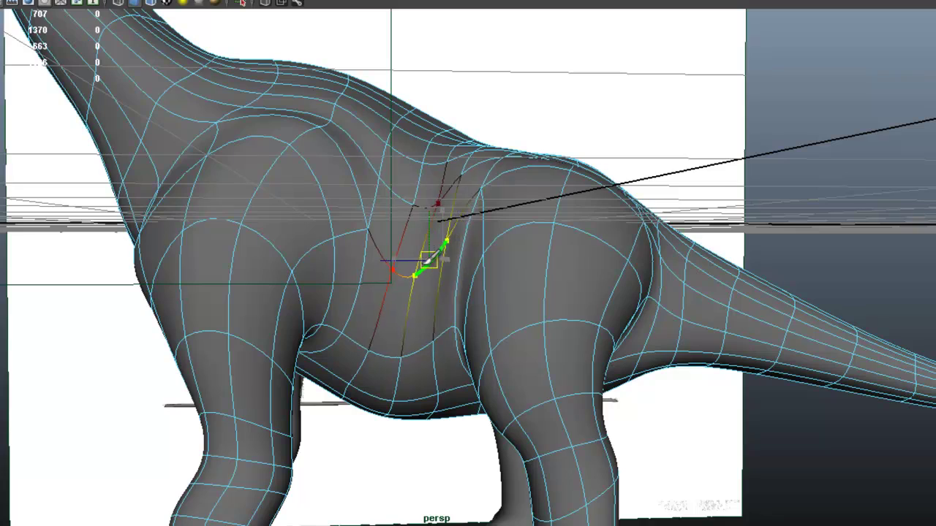
# Step: Reposition the vertical flank edge between the shoulder and hip with soft selection, checking the body width from above
pyautogui.keyDown('alt'); pyautogui.moveTo(752, 223); pyautogui.dragTo(585, 237, button='right'); pyautogui.keyUp('alt')
pyautogui.keyDown('alt'); pyautogui.moveTo(585, 238); pyautogui.dragTo(436, 266); pyautogui.keyUp('alt')
pyautogui.keyDown('alt'); pyautogui.moveTo(436, 266); pyautogui.dragTo(554, 247, button='right'); pyautogui.keyUp('alt')
pyautogui.click(390, 247)
pyautogui.moveTo(393, 244); pyautogui.dragTo(291, 212)
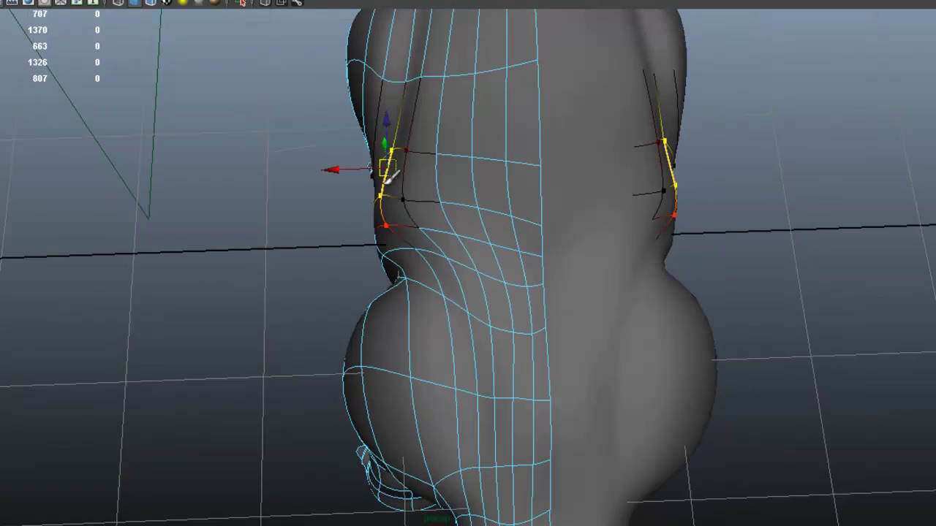
pyautogui.moveTo(387, 166); pyautogui.dragTo(385, 158)
# Step: Select an edge loop around the middle of the tail and lower it with soft selection
pyautogui.keyDown('alt'); pyautogui.moveTo(345, 228); pyautogui.dragTo(869, 208); pyautogui.keyUp('alt')
pyautogui.click(933, 276)
pyautogui.keyDown('alt'); pyautogui.moveTo(933, 277); pyautogui.dragTo(692, 255, button='right'); pyautogui.keyUp('alt')
pyautogui.keyDown('alt'); pyautogui.moveTo(692, 256); pyautogui.dragTo(548, 242, button='middle'); pyautogui.keyUp('alt')
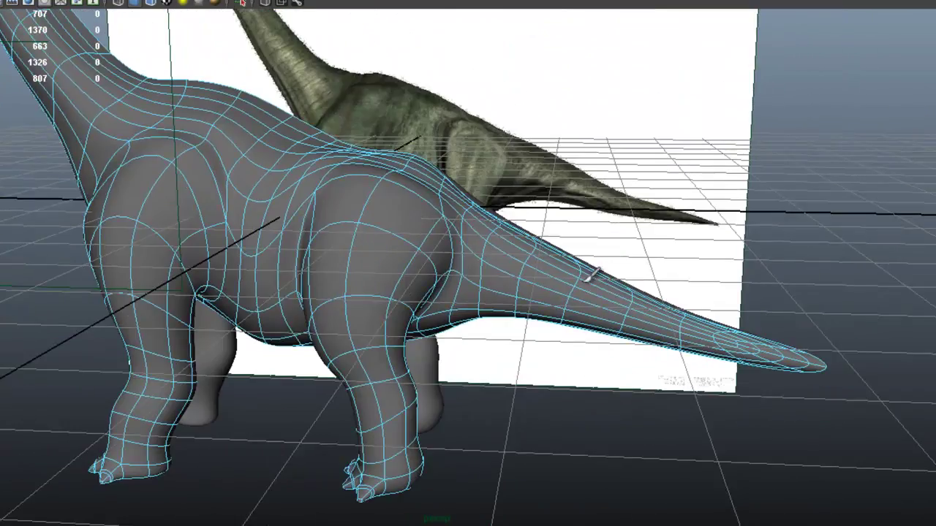
pyautogui.keyDown('alt'); pyautogui.moveTo(548, 242); pyautogui.dragTo(653, 295); pyautogui.keyUp('alt')
pyautogui.keyDown('alt'); pyautogui.moveTo(654, 295); pyautogui.dragTo(526, 310, button='middle'); pyautogui.keyUp('alt')
pyautogui.keyDown('alt'); pyautogui.moveTo(526, 311); pyautogui.dragTo(528, 322); pyautogui.keyUp('alt')
pyautogui.keyDown('alt'); pyautogui.moveTo(528, 322); pyautogui.dragTo(568, 307, button='right'); pyautogui.keyUp('alt')
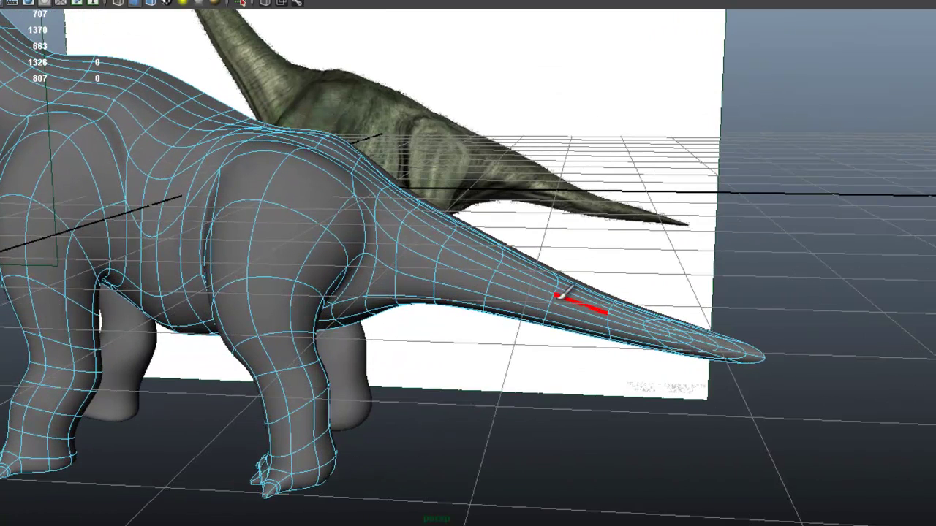
pyautogui.keyDown('alt'); pyautogui.moveTo(565, 284); pyautogui.dragTo(548, 246); pyautogui.keyUp('alt')
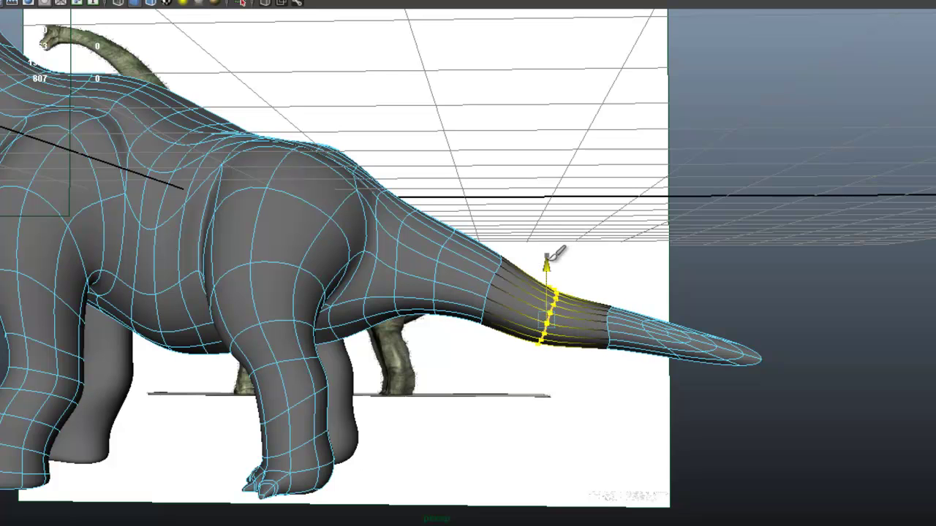
# Step: Lower the next two edge loops toward the tail tip with soft selection
pyautogui.keyDown('alt'); pyautogui.moveTo(650, 320); pyautogui.dragTo(695, 334, button='right'); pyautogui.keyUp('alt')
pyautogui.doubleClick(632, 334)
pyautogui.moveTo(631, 278); pyautogui.dragTo(634, 291)
pyautogui.keyDown('alt'); pyautogui.moveTo(696, 318); pyautogui.dragTo(646, 306, button='middle'); pyautogui.keyUp('alt')
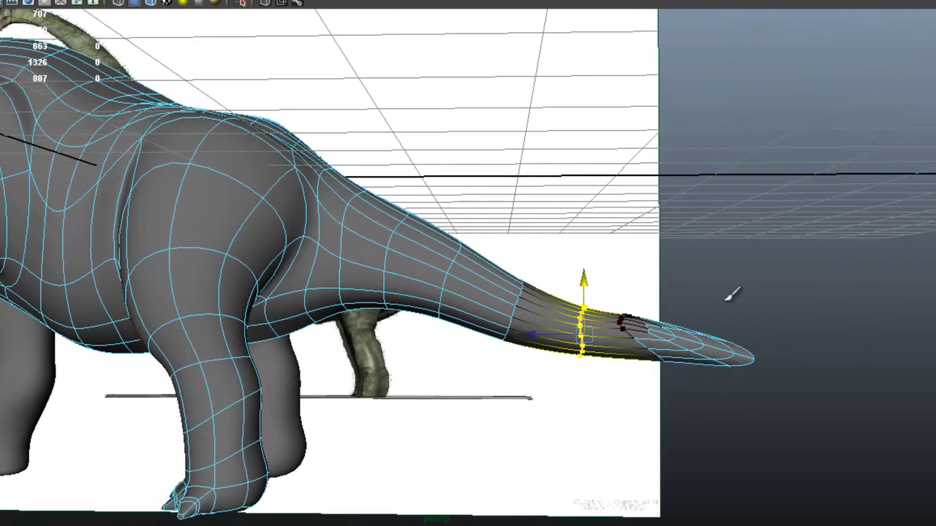
pyautogui.keyDown('alt'); pyautogui.moveTo(700, 324); pyautogui.dragTo(729, 345, button='right'); pyautogui.keyUp('alt')
pyautogui.doubleClick(689, 361)
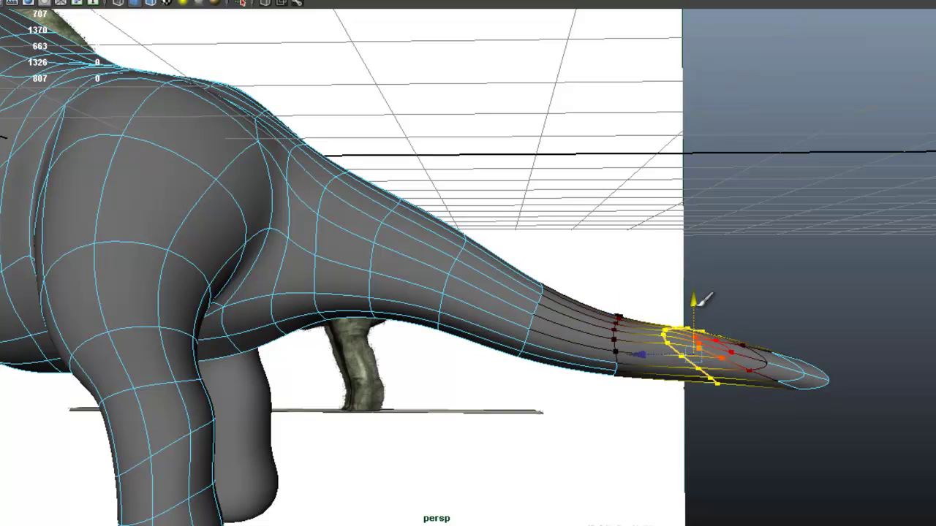
pyautogui.moveTo(693, 303); pyautogui.dragTo(700, 313)
# Step: Select the faces at the tail tip, scale them down vertically with soft selection, and clear the selection
pyautogui.click(797, 302)
pyautogui.keyDown('alt'); pyautogui.moveTo(796, 300); pyautogui.dragTo(548, 242, button='right'); pyautogui.keyUp('alt')
pyautogui.moveTo(548, 242)
pyautogui.keyDown('alt'); pyautogui.mouseDown()
pyautogui.moveTo(549, 262)
pyautogui.moveTo(520, 261)
pyautogui.moveTo(537, 255)
pyautogui.mouseUp(); pyautogui.keyUp('alt')
pyautogui.keyDown('alt'); pyautogui.moveTo(640, 294); pyautogui.dragTo(547, 292, button='middle'); pyautogui.keyUp('alt')
pyautogui.keyDown('alt'); pyautogui.moveTo(547, 293); pyautogui.dragTo(651, 345, button='right'); pyautogui.keyUp('alt')
pyautogui.keyDown('alt'); pyautogui.moveTo(651, 345); pyautogui.dragTo(614, 303, button='middle'); pyautogui.keyUp('alt')
pyautogui.keyDown('alt'); pyautogui.moveTo(472, 304); pyautogui.dragTo(351, 325); pyautogui.keyUp('alt')
pyautogui.keyDown('alt'); pyautogui.moveTo(395, 300); pyautogui.dragTo(481, 312, button='right'); pyautogui.keyUp('alt')
pyautogui.keyDown('alt'); pyautogui.moveTo(482, 311); pyautogui.dragTo(565, 323, button='right'); pyautogui.keyUp('alt')
pyautogui.moveTo(524, 338); pyautogui.dragTo(610, 291)
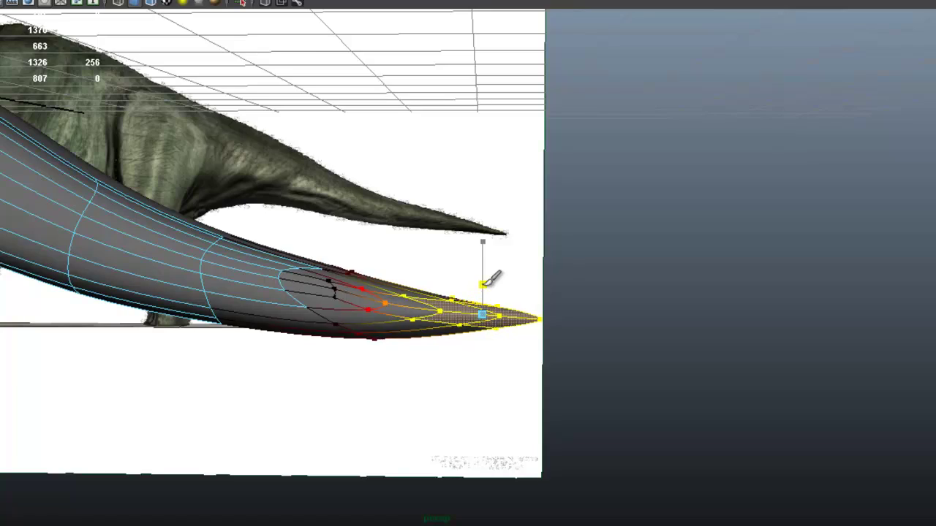
pyautogui.click(651, 294)
# Step: Select the chest faces between the front legs and reposition them with the Move tool and soft selection
pyautogui.keyDown('alt'); pyautogui.moveTo(556, 274); pyautogui.dragTo(371, 234, button='right'); pyautogui.keyUp('alt')
pyautogui.keyDown('alt'); pyautogui.moveTo(420, 250); pyautogui.dragTo(563, 296, button='middle'); pyautogui.keyUp('alt')
pyautogui.keyDown('alt'); pyautogui.moveTo(441, 290); pyautogui.dragTo(506, 287); pyautogui.keyUp('alt')
pyautogui.keyDown('alt'); pyautogui.moveTo(422, 284); pyautogui.dragTo(497, 269, button='middle'); pyautogui.keyUp('alt')
pyautogui.keyDown('alt'); pyautogui.moveTo(470, 309); pyautogui.dragTo(600, 287); pyautogui.keyUp('alt')
pyautogui.keyDown('alt'); pyautogui.moveTo(688, 299); pyautogui.dragTo(422, 270); pyautogui.keyUp('alt')
pyautogui.press('w')
pyautogui.moveTo(370, 292); pyautogui.dragTo(489, 287)
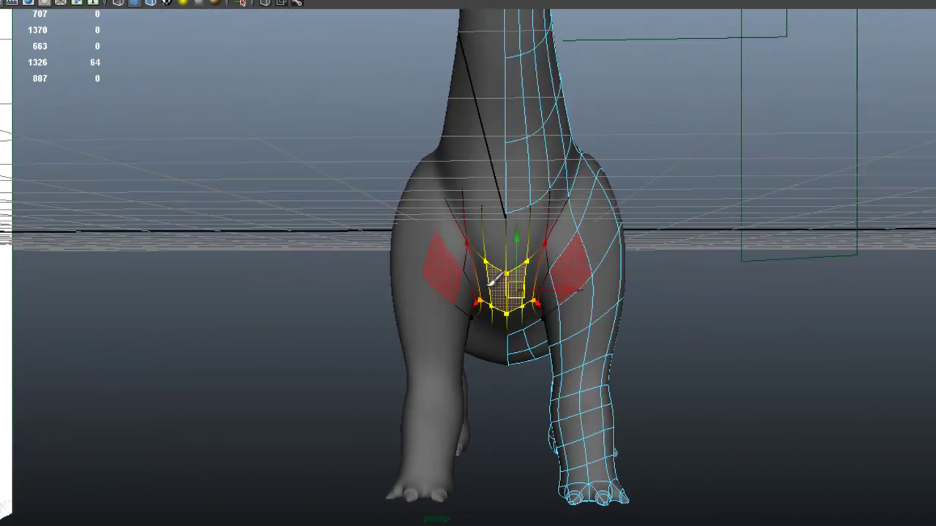
# Step: Switch to vertex selection and adjust the vertices where the front leg's shoulder meets the chest
pyautogui.scroll(2, 606, 251)
pyautogui.moveTo(578, 243); pyautogui.dragTo(546, 228, button='right')
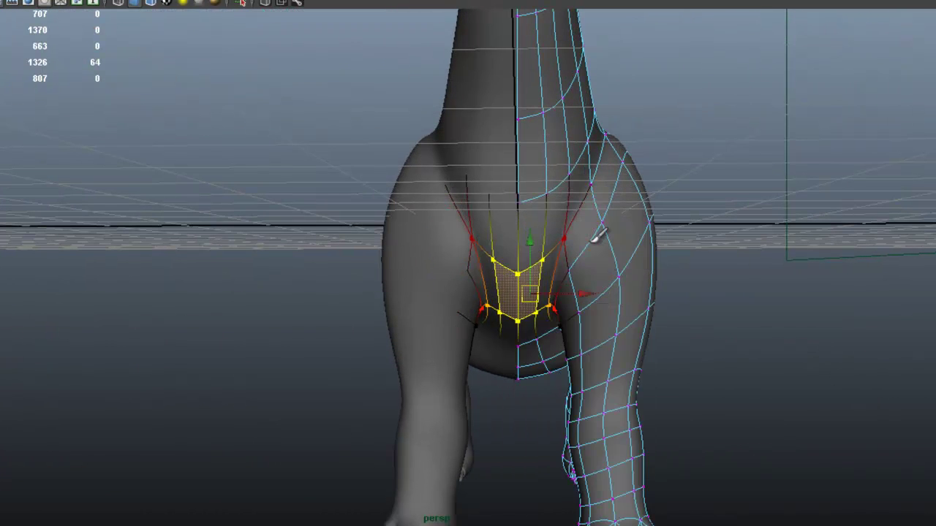
pyautogui.click(586, 233)
pyautogui.click(604, 222)
pyautogui.moveTo(597, 222); pyautogui.dragTo(560, 251)
pyautogui.click(566, 238)
pyautogui.keyDown('alt'); pyautogui.moveTo(596, 202); pyautogui.dragTo(559, 224); pyautogui.keyUp('alt')
pyautogui.click(593, 233)
pyautogui.click(587, 230)
pyautogui.click(564, 222)
pyautogui.click(583, 187)
pyautogui.moveTo(584, 186); pyautogui.dragTo(582, 187)
# Step: Switch to edge selection and adjust the front leg's inner edges near the knee and at the armpit
pyautogui.keyDown('alt'); pyautogui.moveTo(643, 256); pyautogui.dragTo(621, 206, button='middle'); pyautogui.keyUp('alt')
pyautogui.keyDown('alt'); pyautogui.moveTo(664, 239); pyautogui.dragTo(583, 240, button='right'); pyautogui.keyUp('alt')
pyautogui.keyDown('alt'); pyautogui.moveTo(583, 240); pyautogui.dragTo(553, 191, button='middle'); pyautogui.keyUp('alt')
pyautogui.moveTo(548, 265); pyautogui.dragTo(564, 313, button='right')
pyautogui.click(552, 300)
pyautogui.moveTo(554, 306); pyautogui.dragTo(560, 303)
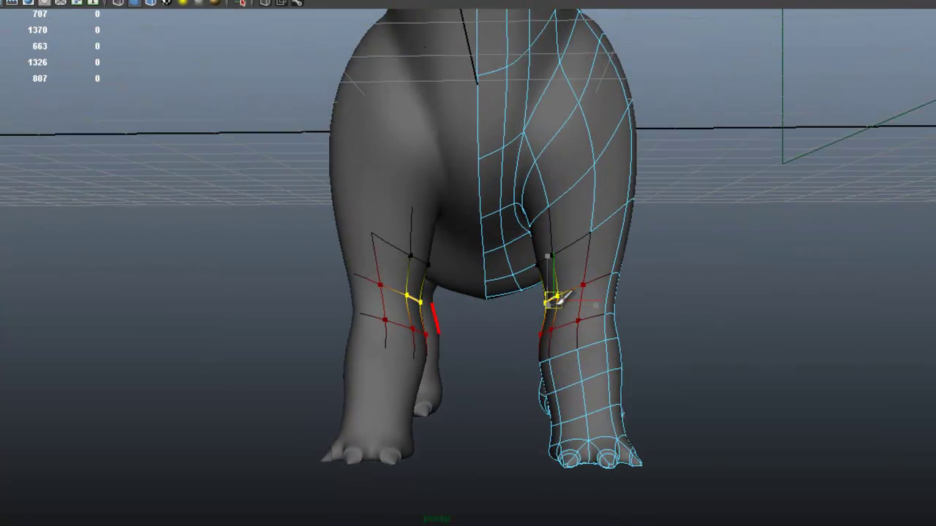
pyautogui.click(540, 218)
pyautogui.moveTo(539, 218); pyautogui.dragTo(535, 220)
pyautogui.click(676, 221)
# Step: Adjust the edges on the outer side of the front leg's shoulder and clear the selection
pyautogui.keyDown('alt'); pyautogui.moveTo(661, 216); pyautogui.dragTo(642, 209); pyautogui.keyUp('alt')
pyautogui.click(622, 207)
pyautogui.keyDown('alt'); pyautogui.moveTo(632, 114); pyautogui.dragTo(651, 106); pyautogui.keyUp('alt')
pyautogui.click(623, 118)
pyautogui.moveTo(642, 99); pyautogui.dragTo(635, 104)
pyautogui.keyDown('alt'); pyautogui.moveTo(634, 104); pyautogui.dragTo(525, 119, button='right'); pyautogui.keyUp('alt')
pyautogui.keyDown('alt'); pyautogui.moveTo(524, 119); pyautogui.dragTo(626, 107); pyautogui.keyUp('alt')
pyautogui.click(617, 106)
pyautogui.keyDown('alt'); pyautogui.moveTo(578, 142); pyautogui.dragTo(585, 196); pyautogui.keyUp('alt')
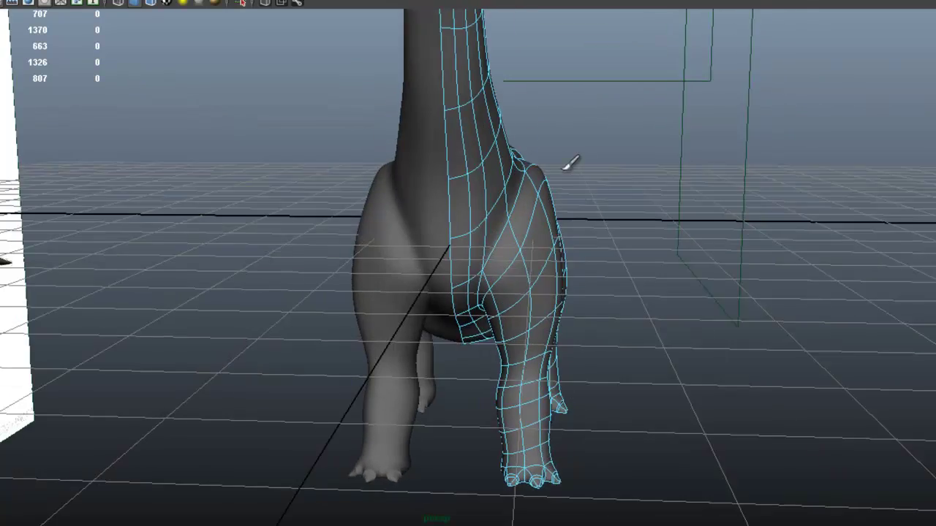
# Step: Adjust the edges on the back behind the shoulder and over the hips with soft selection, then deselect them
pyautogui.keyDown('alt'); pyautogui.moveTo(585, 196); pyautogui.dragTo(598, 160, button='right'); pyautogui.keyUp('alt')
pyautogui.keyDown('alt'); pyautogui.moveTo(586, 176); pyautogui.dragTo(373, 175); pyautogui.keyUp('alt')
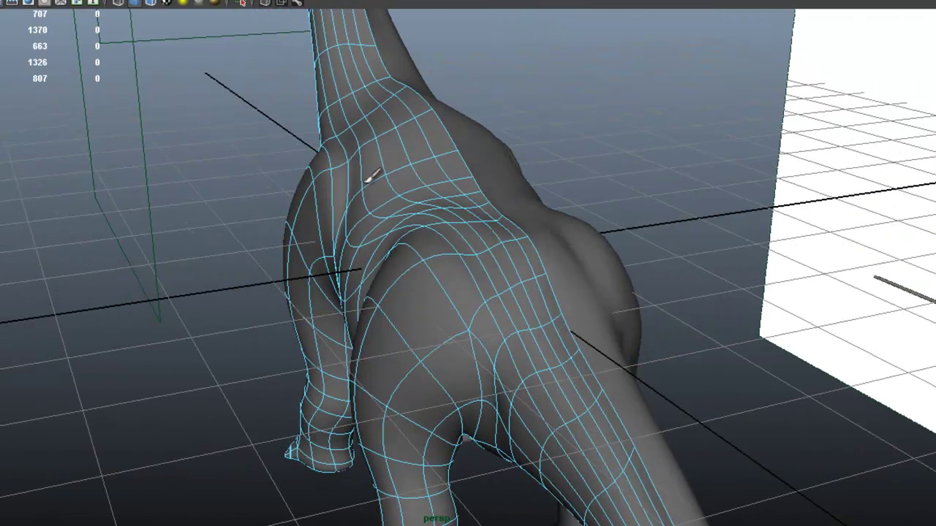
pyautogui.doubleClick(390, 153)
pyautogui.click(381, 160)
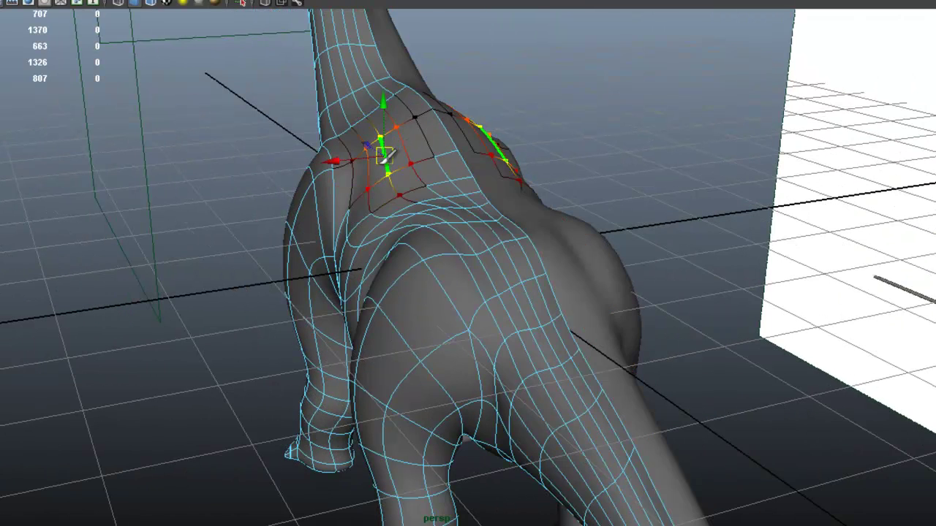
pyautogui.keyDown('alt'); pyautogui.moveTo(467, 160); pyautogui.dragTo(441, 212); pyautogui.keyUp('alt')
pyautogui.click(454, 231)
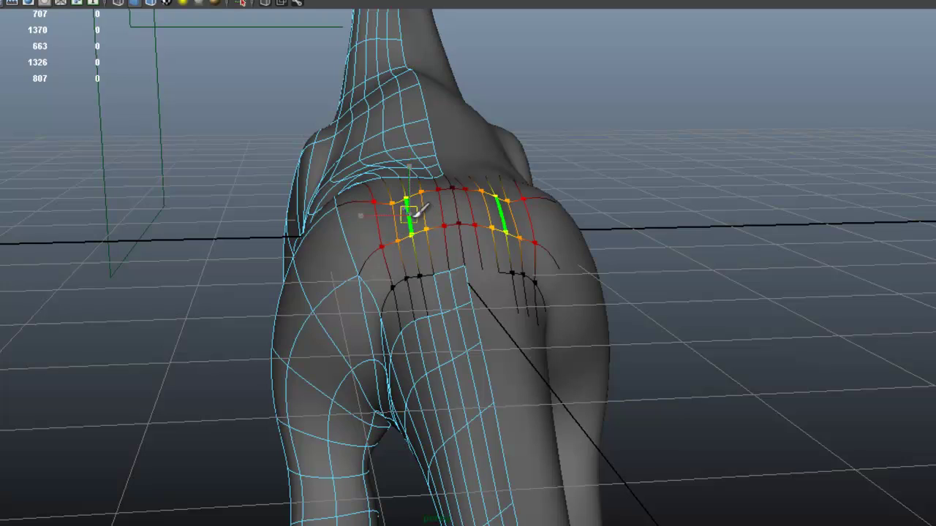
pyautogui.click(594, 197)
# Step: Return to object mode, deselect the model, and view the whole dinosaur against the reference image
pyautogui.keyDown('alt'); pyautogui.moveTo(594, 197); pyautogui.dragTo(552, 192); pyautogui.keyUp('alt')
pyautogui.keyDown('alt'); pyautogui.moveTo(552, 193); pyautogui.dragTo(439, 188, button='right'); pyautogui.keyUp('alt')
pyautogui.keyDown('alt'); pyautogui.moveTo(439, 188); pyautogui.dragTo(607, 209); pyautogui.keyUp('alt')
pyautogui.keyDown('alt'); pyautogui.moveTo(607, 209); pyautogui.dragTo(680, 267, button='middle'); pyautogui.keyUp('alt')
pyautogui.keyDown('alt'); pyautogui.moveTo(585, 234); pyautogui.dragTo(468, 172, button='right'); pyautogui.keyUp('alt')
pyautogui.keyDown('alt'); pyautogui.moveTo(468, 172); pyautogui.dragTo(541, 243, button='middle'); pyautogui.keyUp('alt')
pyautogui.moveTo(463, 168); pyautogui.dragTo(550, 138, button='right')
pyautogui.click(802, 180)
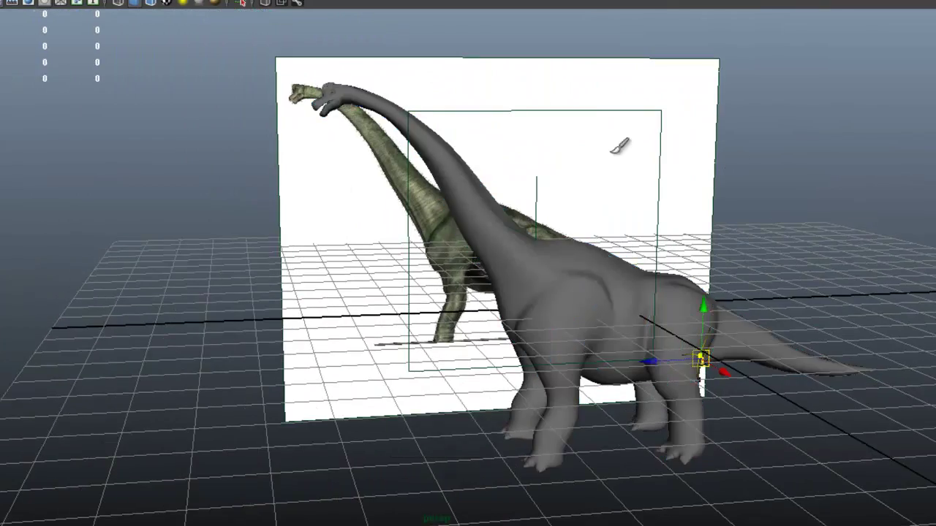
# Step: Inspect the finished dinosaur's proportions and silhouette from lower front and side angles, comparing them with the reference image
pyautogui.keyDown('alt'); pyautogui.moveTo(689, 241); pyautogui.dragTo(541, 268); pyautogui.keyUp('alt')
pyautogui.keyDown('alt'); pyautogui.moveTo(542, 268); pyautogui.dragTo(462, 253, button='middle'); pyautogui.keyUp('alt')
pyautogui.keyDown('alt'); pyautogui.moveTo(529, 273); pyautogui.dragTo(574, 283, button='right'); pyautogui.keyUp('alt')
pyautogui.keyDown('alt'); pyautogui.moveTo(574, 283); pyautogui.dragTo(555, 231); pyautogui.keyUp('alt')
pyautogui.keyDown('alt'); pyautogui.moveTo(555, 231); pyautogui.dragTo(524, 229, button='right'); pyautogui.keyUp('alt')
pyautogui.moveTo(523, 230)
pyautogui.keyDown('alt'); pyautogui.mouseDown()
pyautogui.moveTo(552, 207)
pyautogui.moveTo(542, 210)
pyautogui.mouseUp(); pyautogui.keyUp('alt')
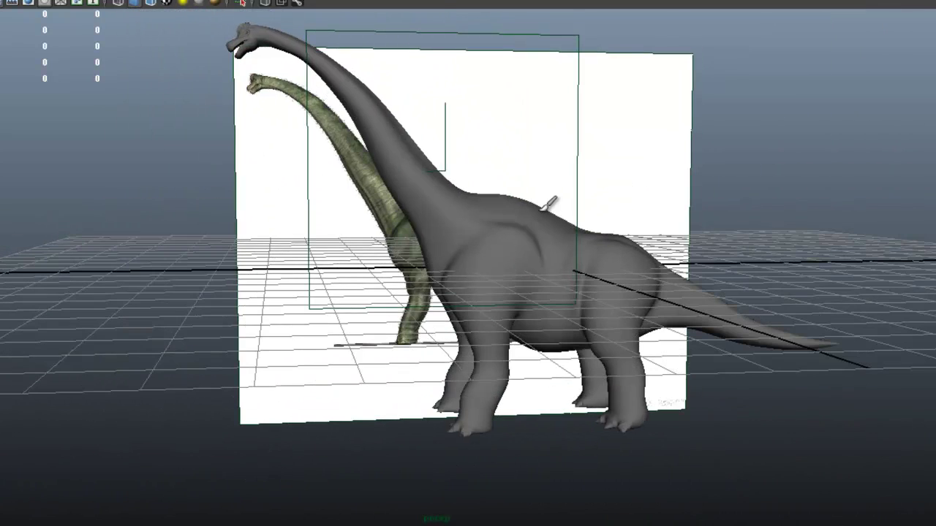